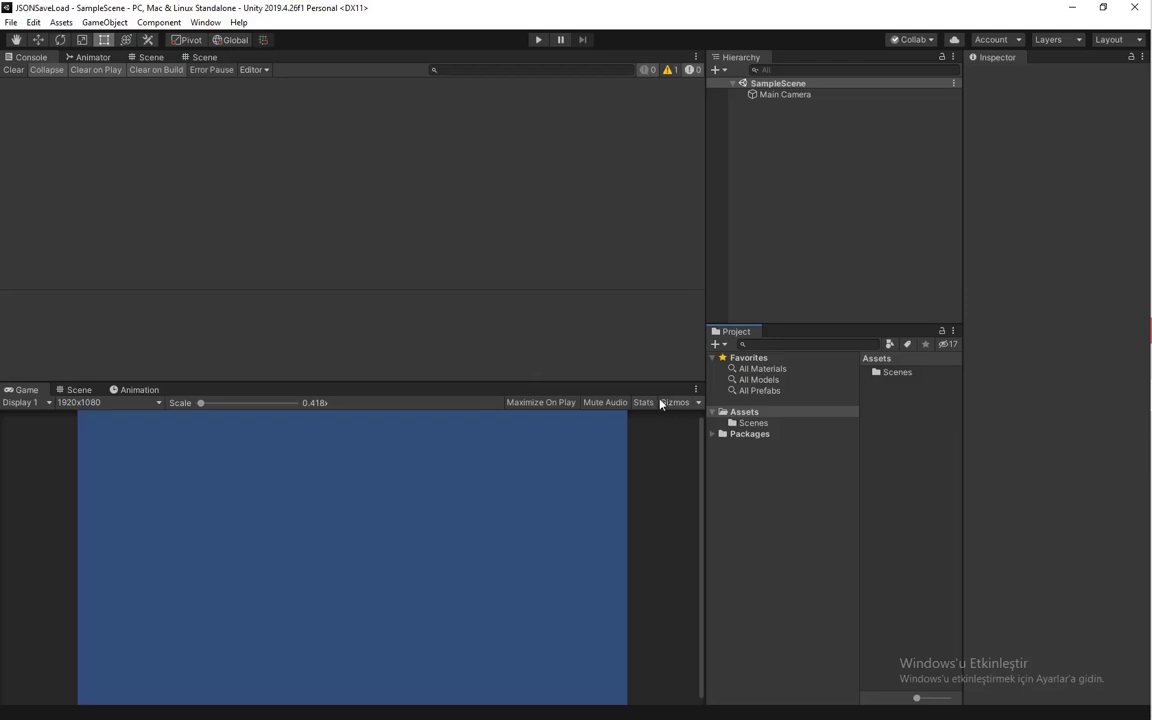
- Add a new C# script to the Assets folder and name it JSONSaveLoad
drag(660, 384, 660, 353)
right_click(900, 412)
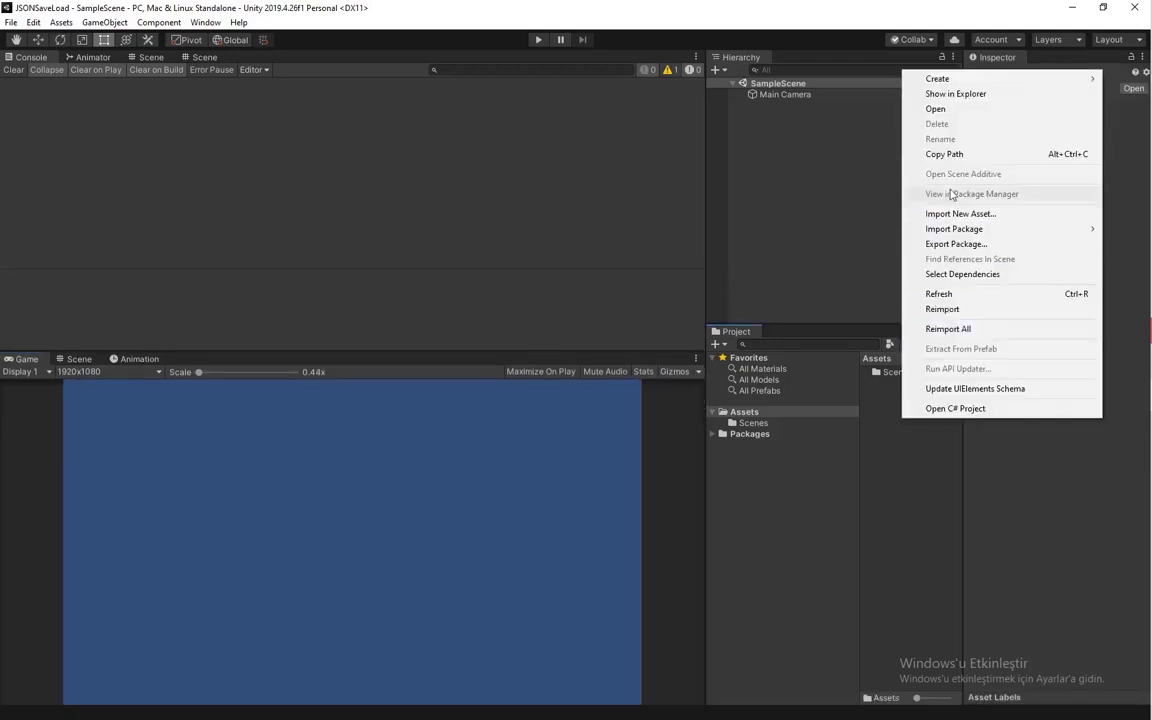
mouse_move(940, 79)
click(800, 98)
text(T)
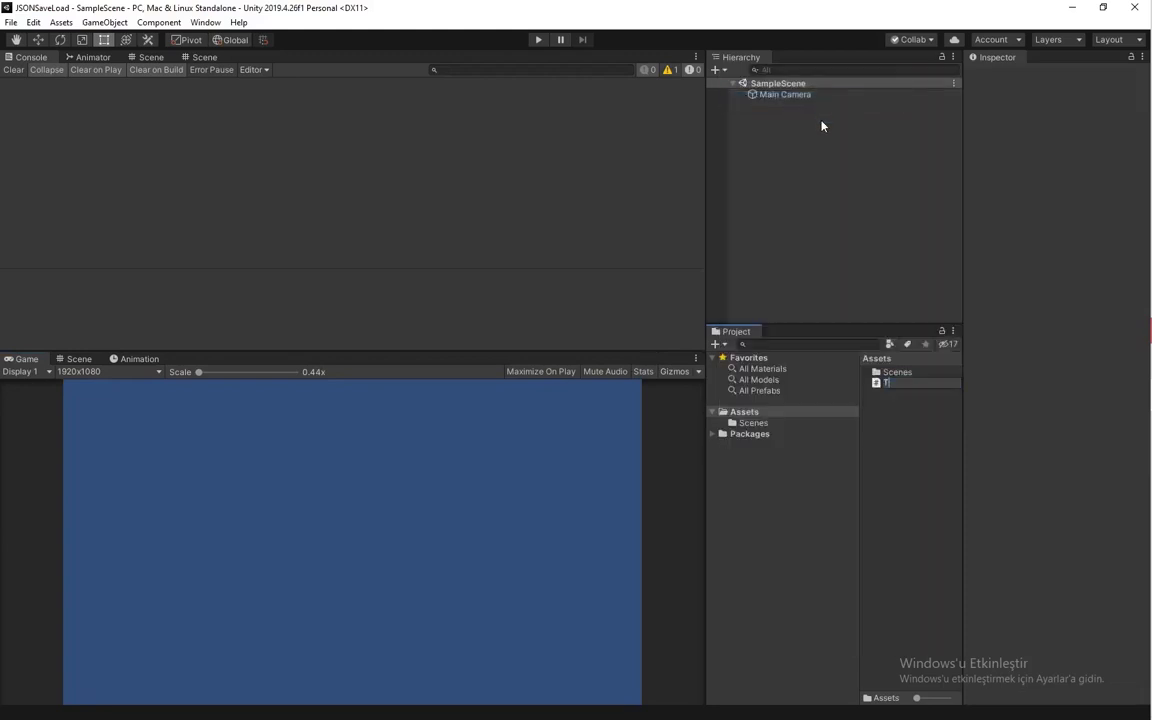
key(BackSpace)
text(JSO)
text(NSave)
text(Load)
key(Return)
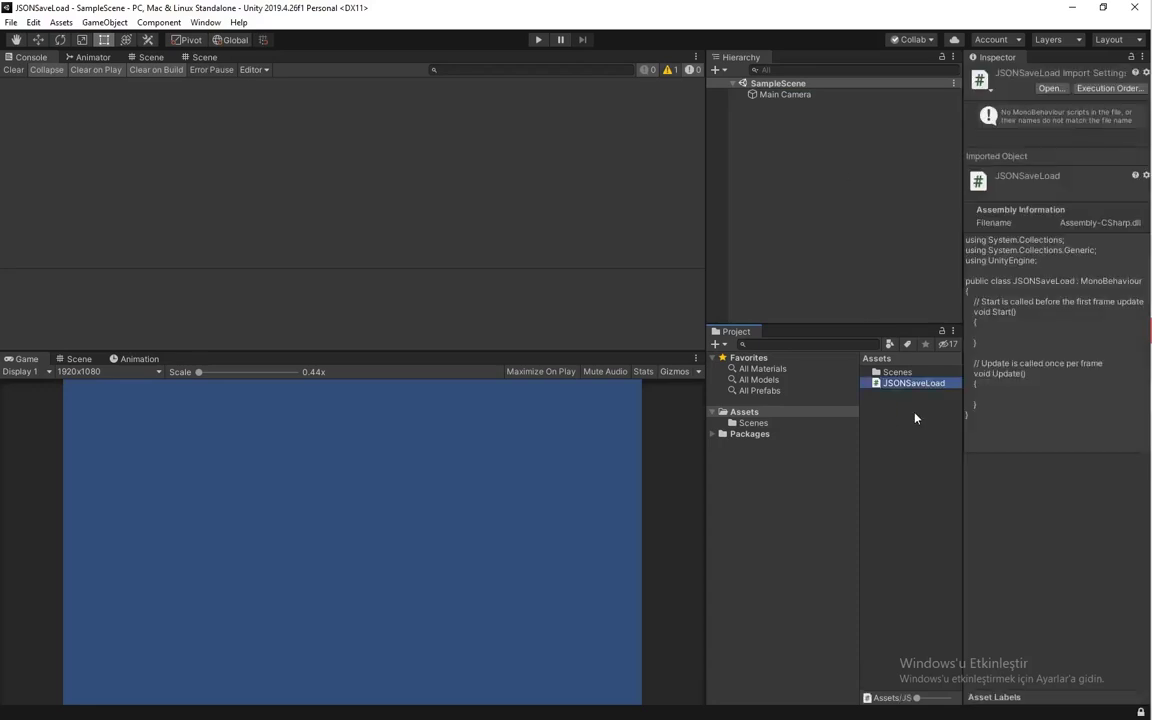
click(913, 401)
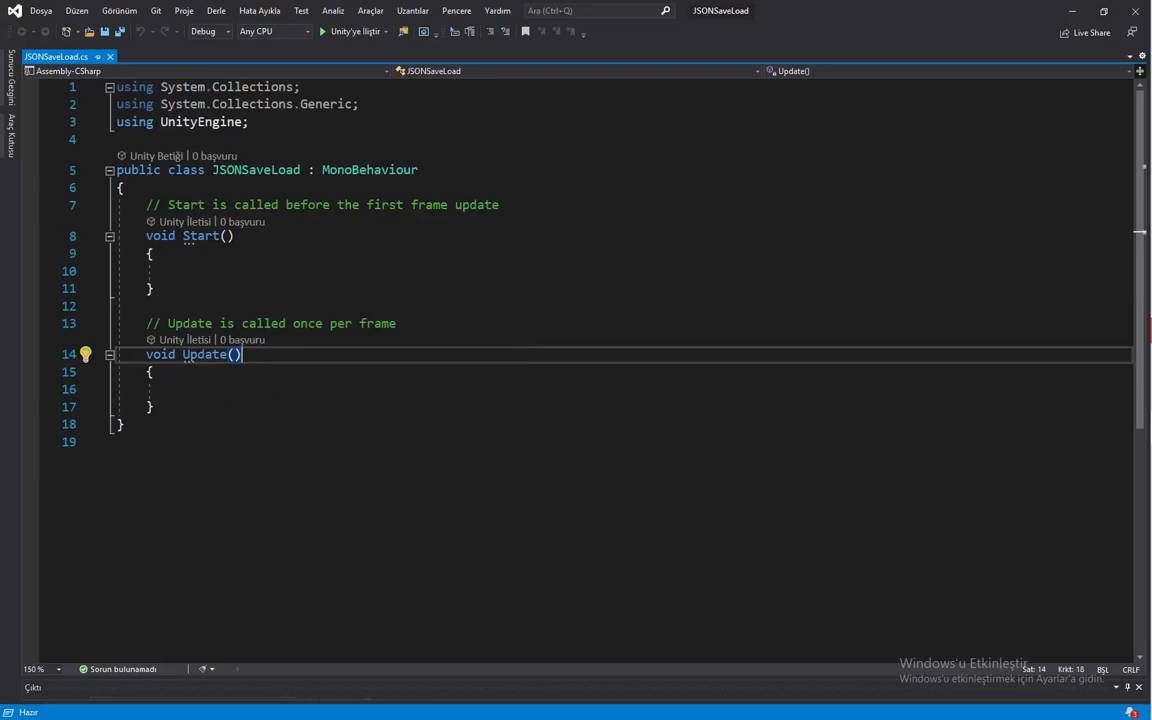
- Delete the default Start and Update methods from the JSONSaveLoad class
key(Down)
key(Down)
key(Down)
key(shift+Up)
key(shift+Up)
key(shift+Up)
key(Delete)
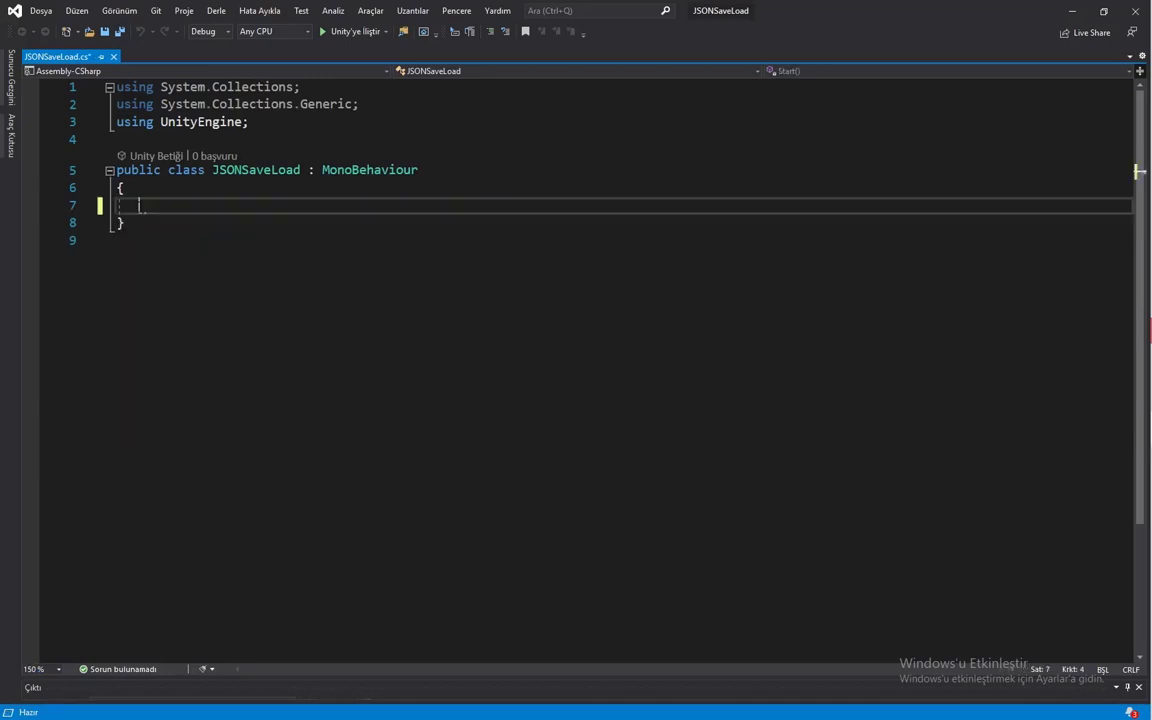
key(Down)
key(Down)
key(Return)
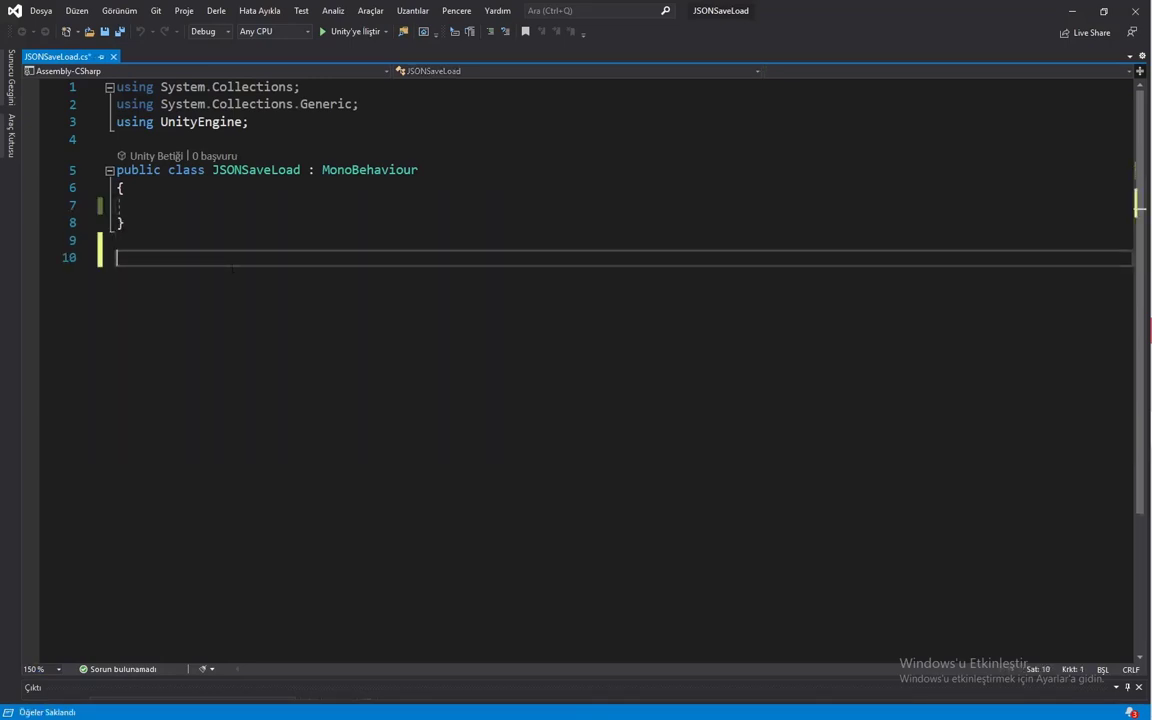
- Add a public class Item below JSONSaveLoad with a public string itemName field
text(pu)
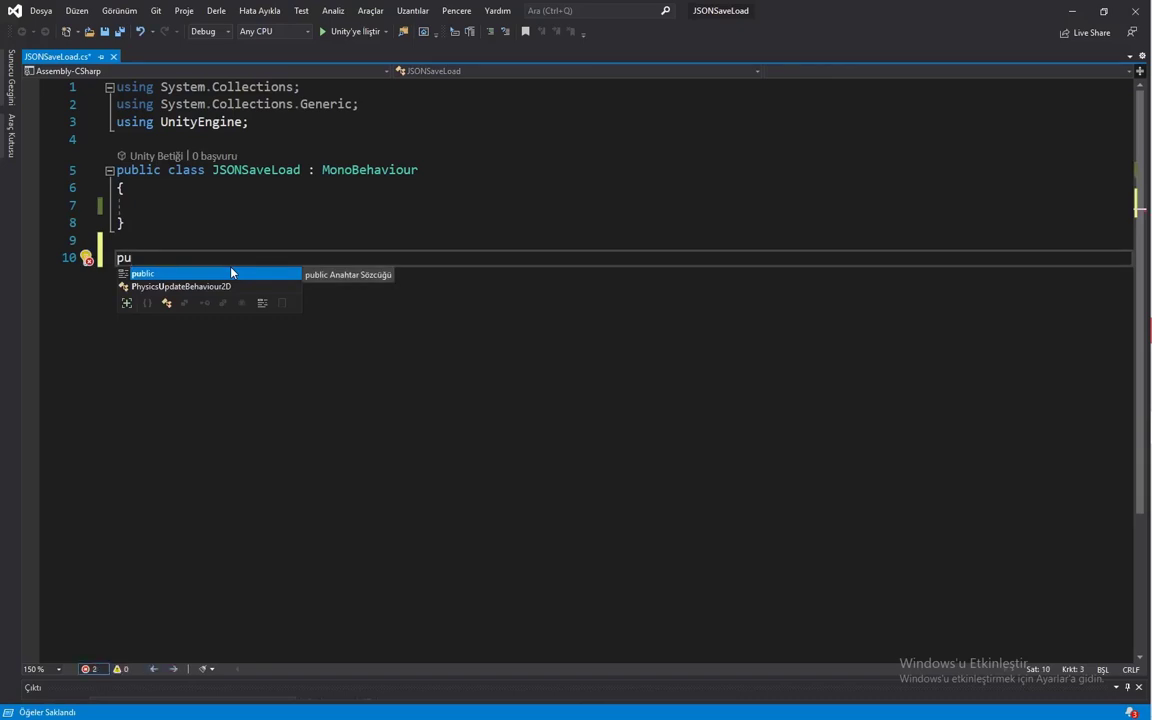
key(Tab)
text(It)
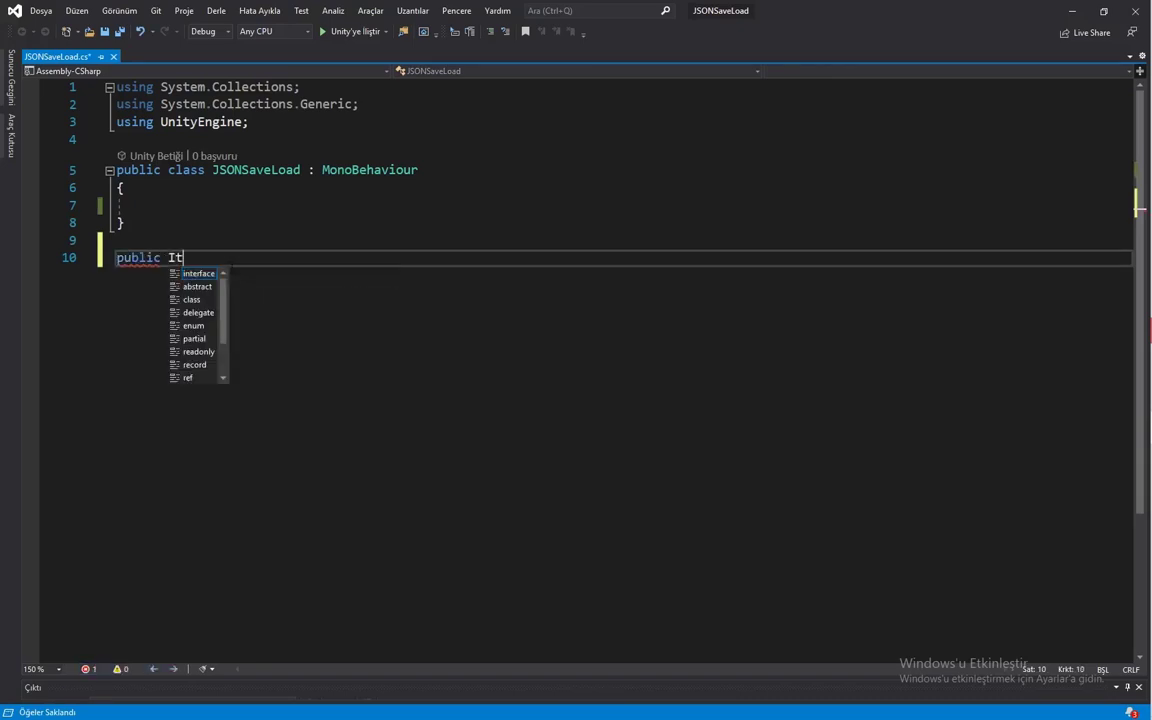
text(em)
key(BackSpace)
key(BackSpace)
key(BackSpace)
key(BackSpace)
text(class )
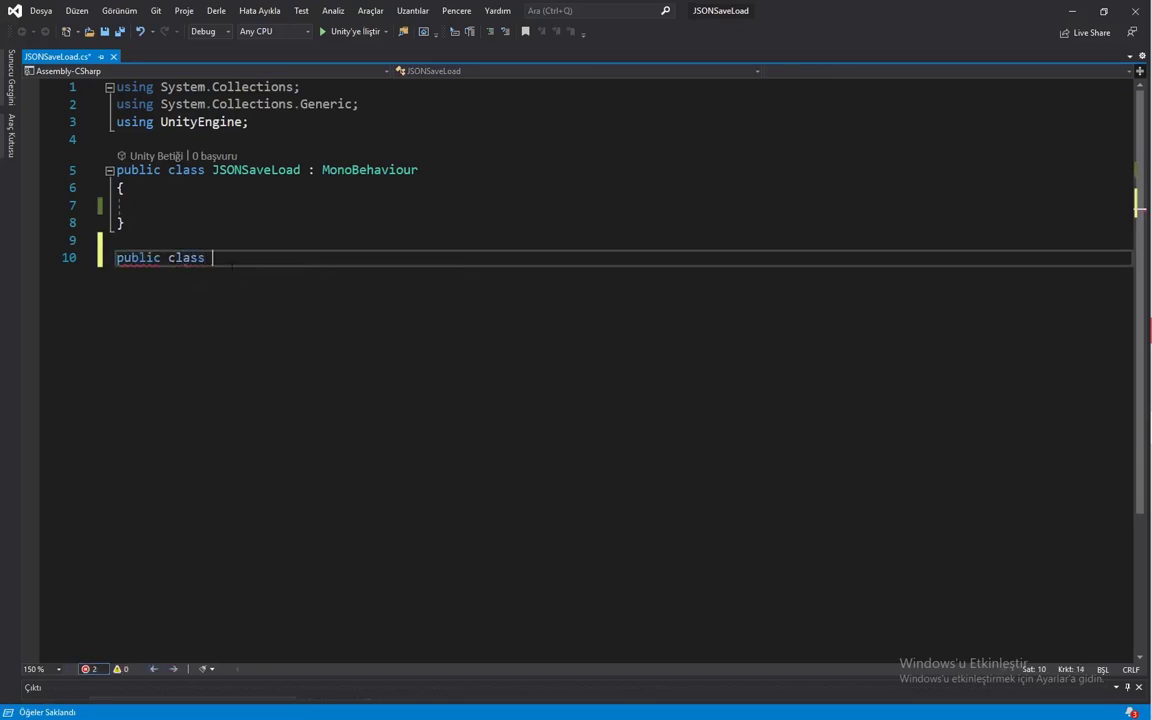
text(Item {)
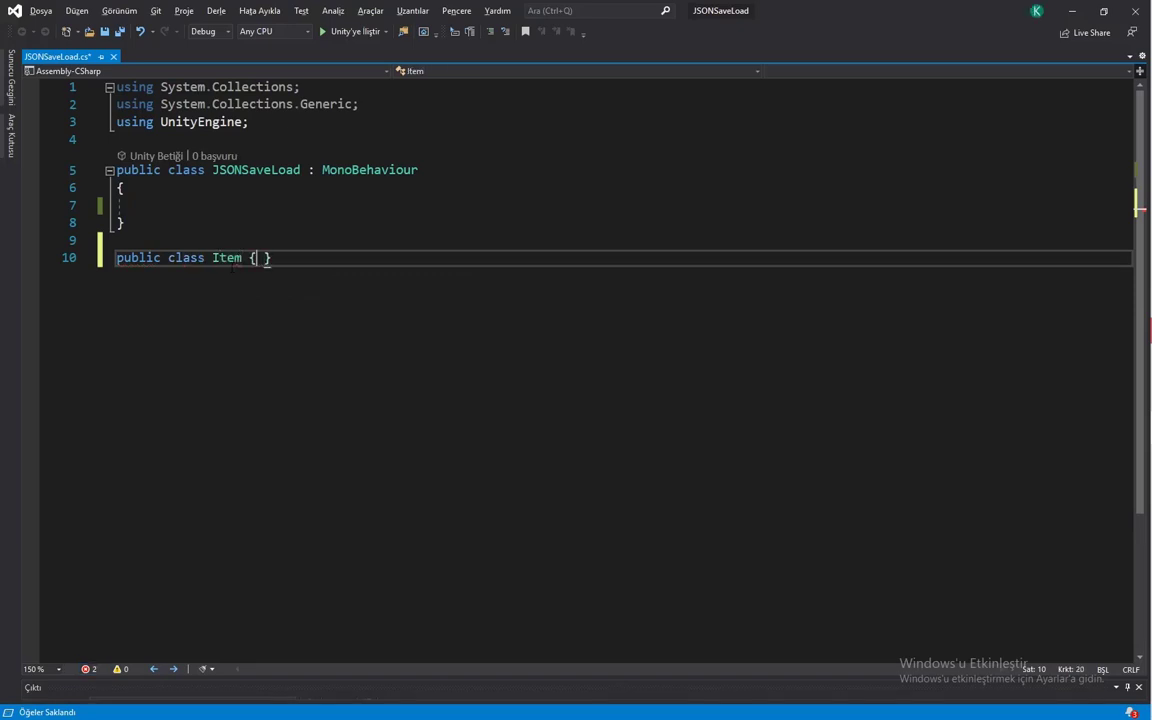
key(Return)
text(p)
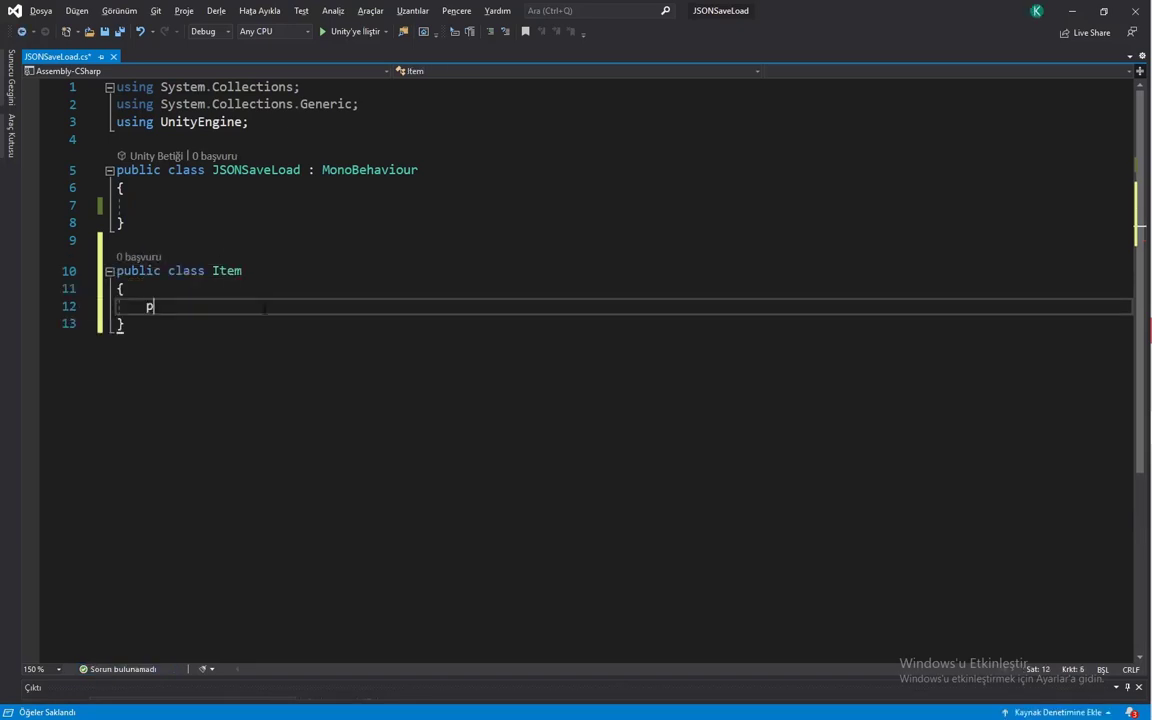
text(ublic string)
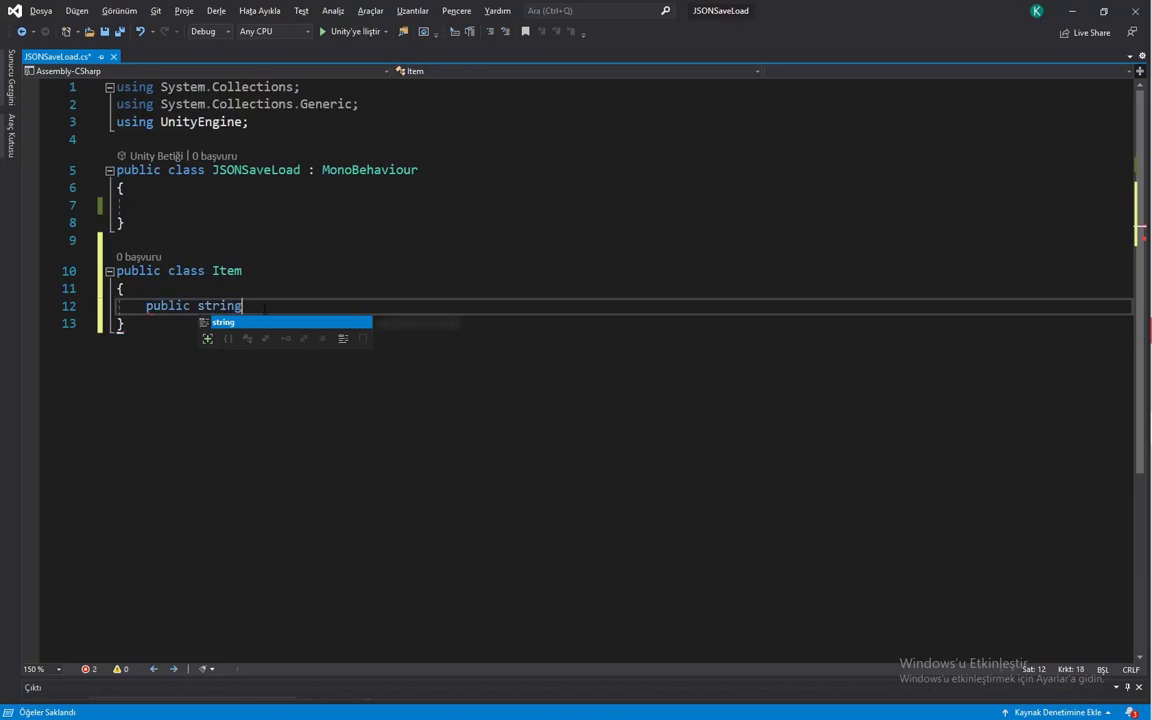
text( n)
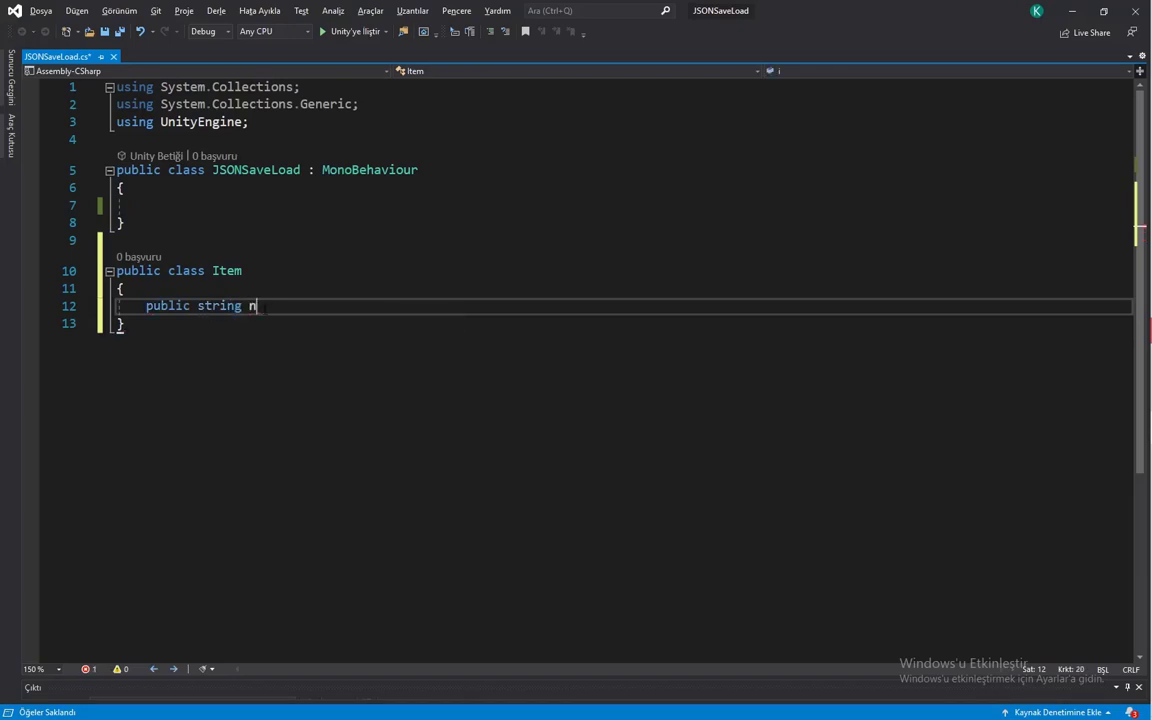
text(ame)
key(BackSpace)
key(BackSpace)
key(BackSpace)
key(BackSpace)
text(itemN)
text(a)
- Give Item a public int itemDamage field and save the script
key(BackSpace)
text(Name)
text(;)
key(Return)
text(public s)
key(BackSpace)
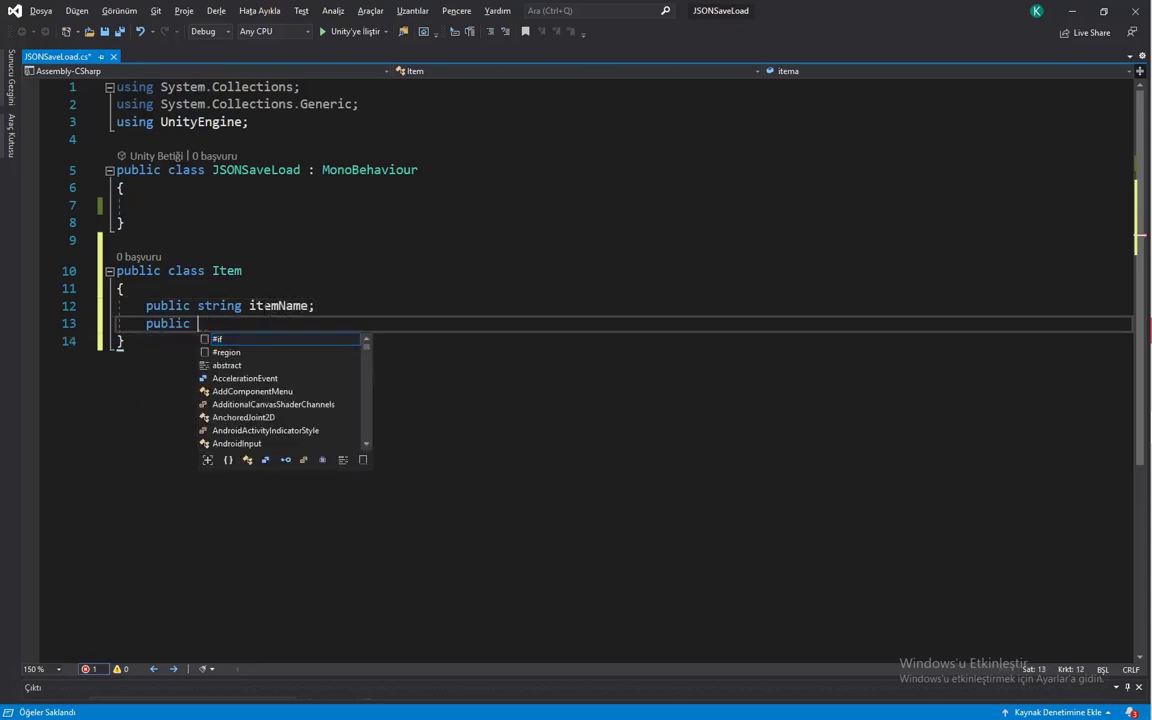
text(int da)
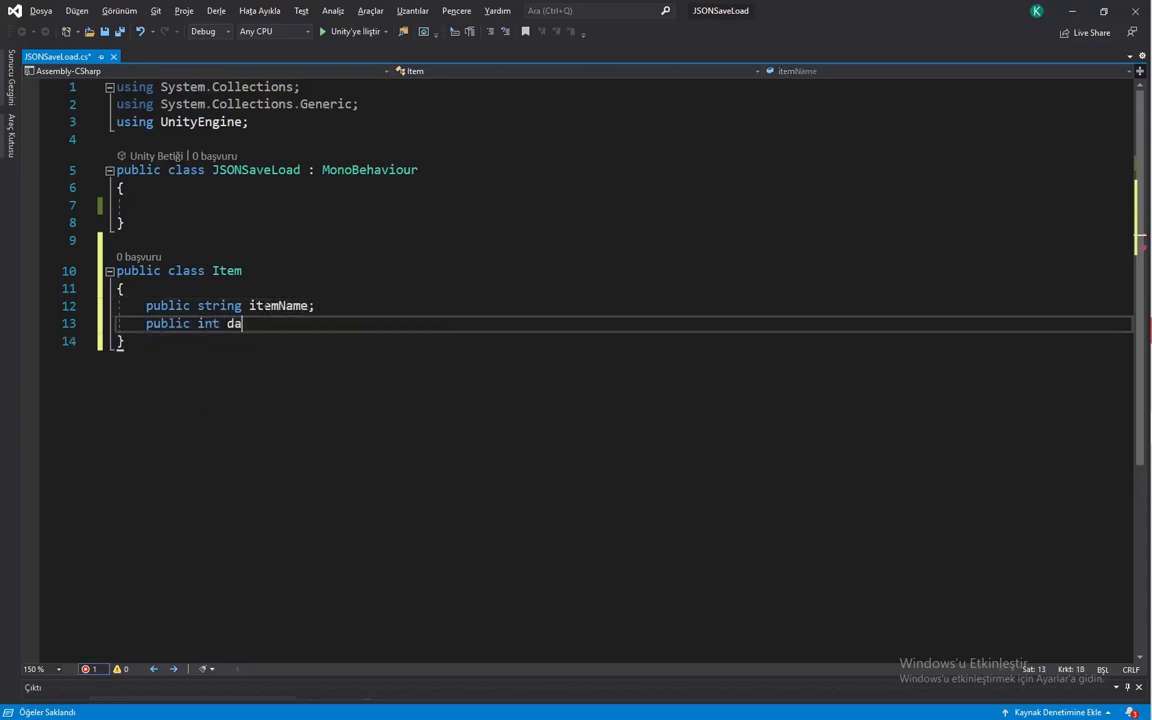
key(BackSpace)
key(BackSpace)
text(item)
text(Damag)
text(e;)
key(ctrl+s)
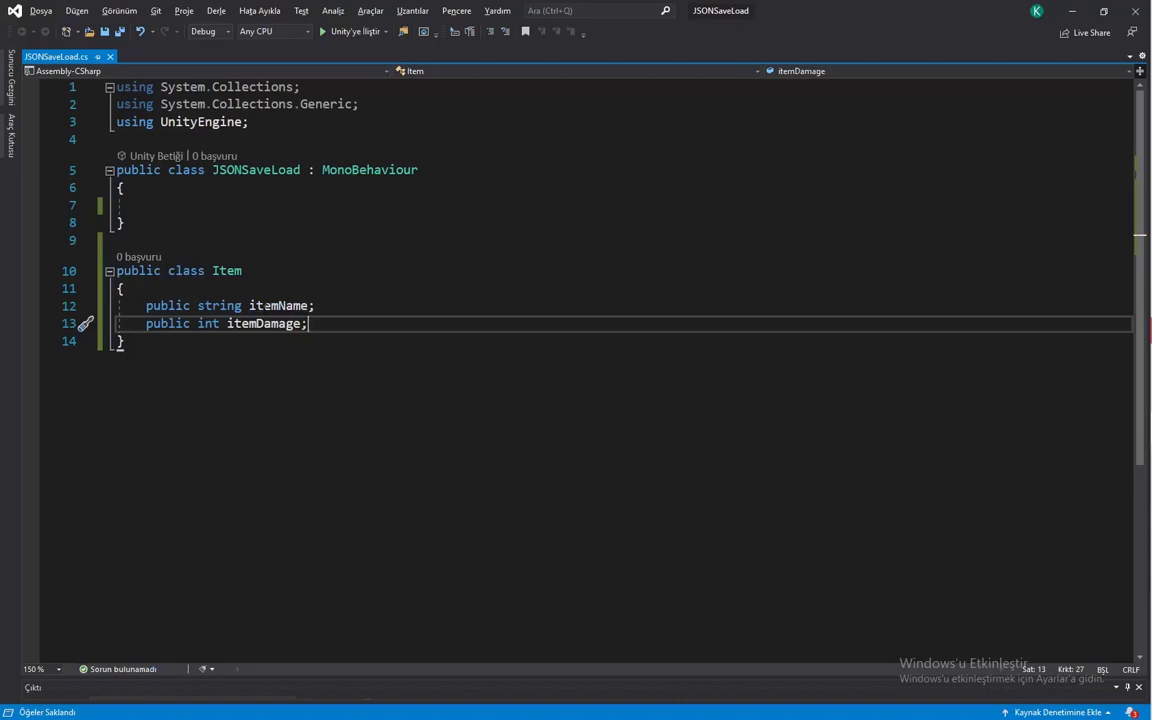
click(268, 230)
- Mark the Item class with the [System.Serializable] attribute
key(Down)
key(Return)
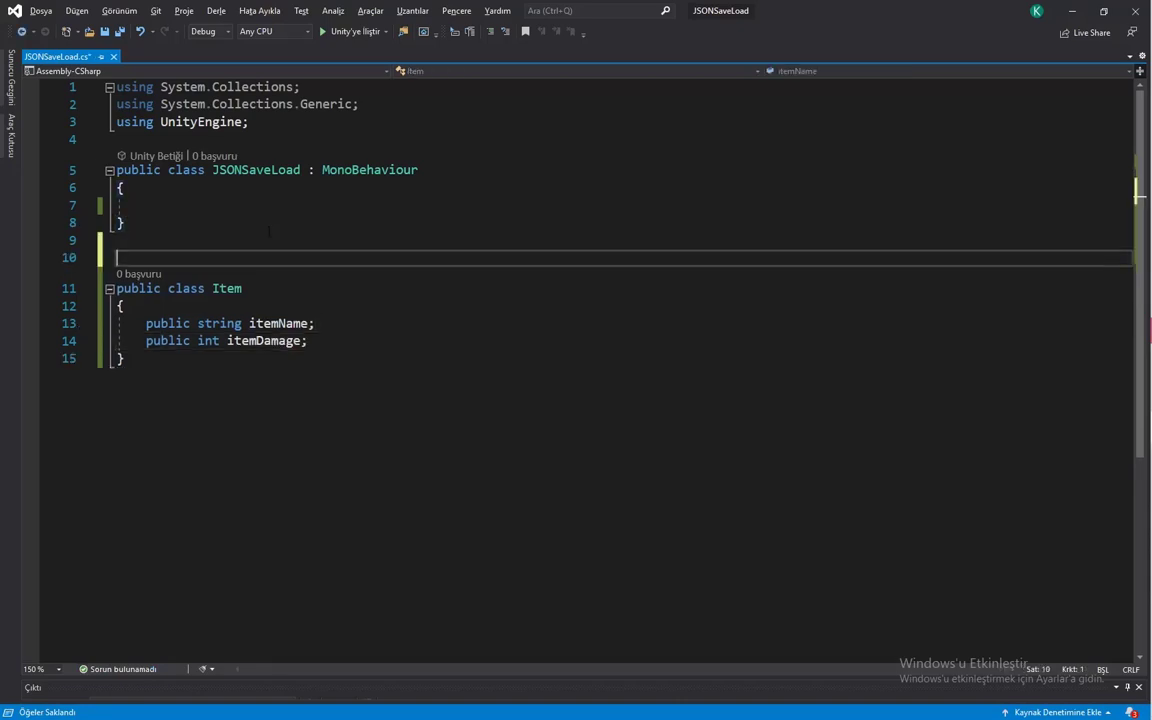
text([)
text(Sys)
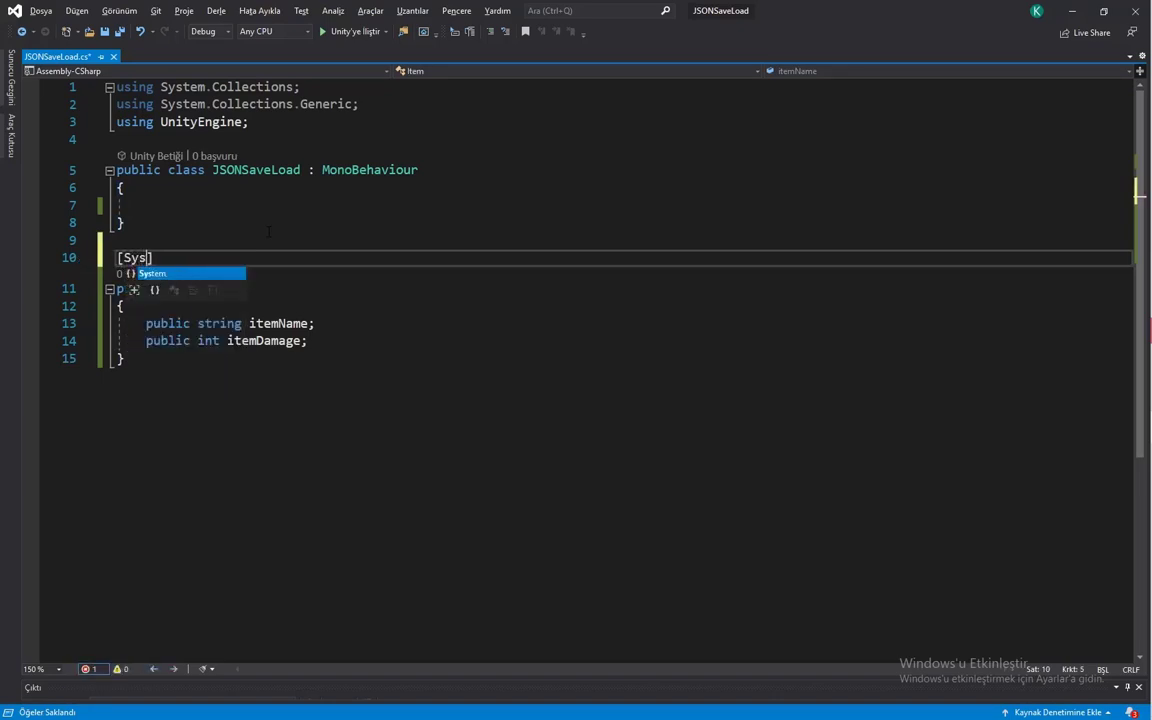
text(tem.ser)
key(Tab)
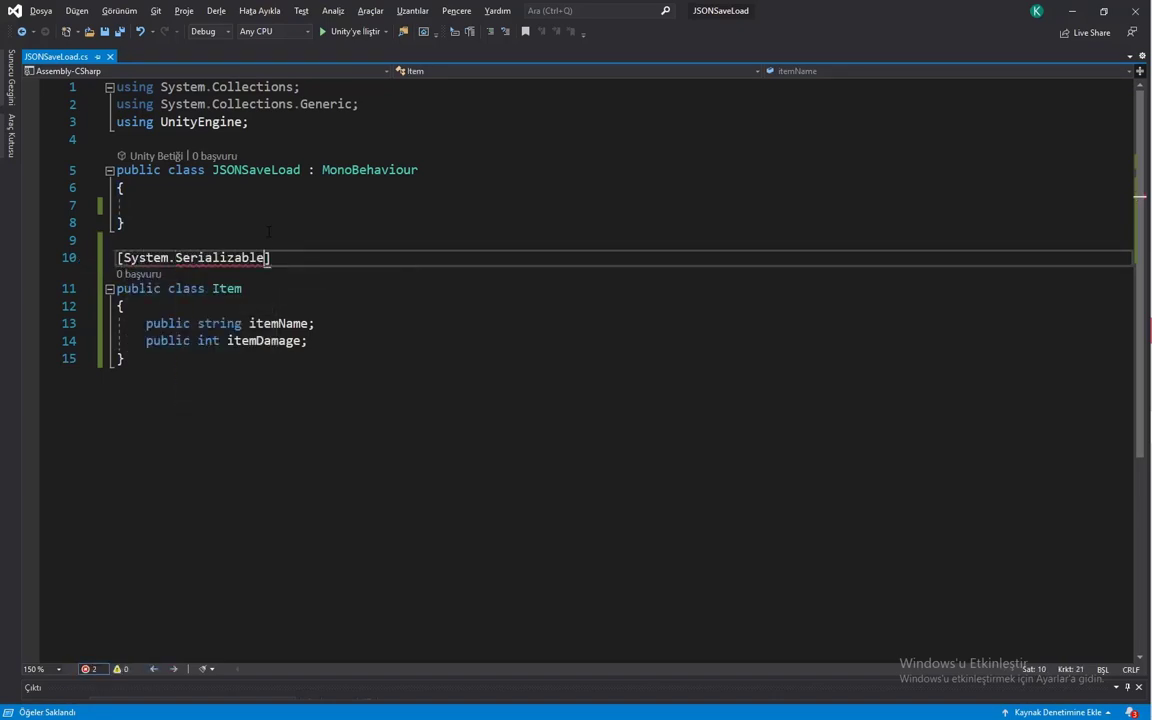
drag(270, 257, 117, 257)
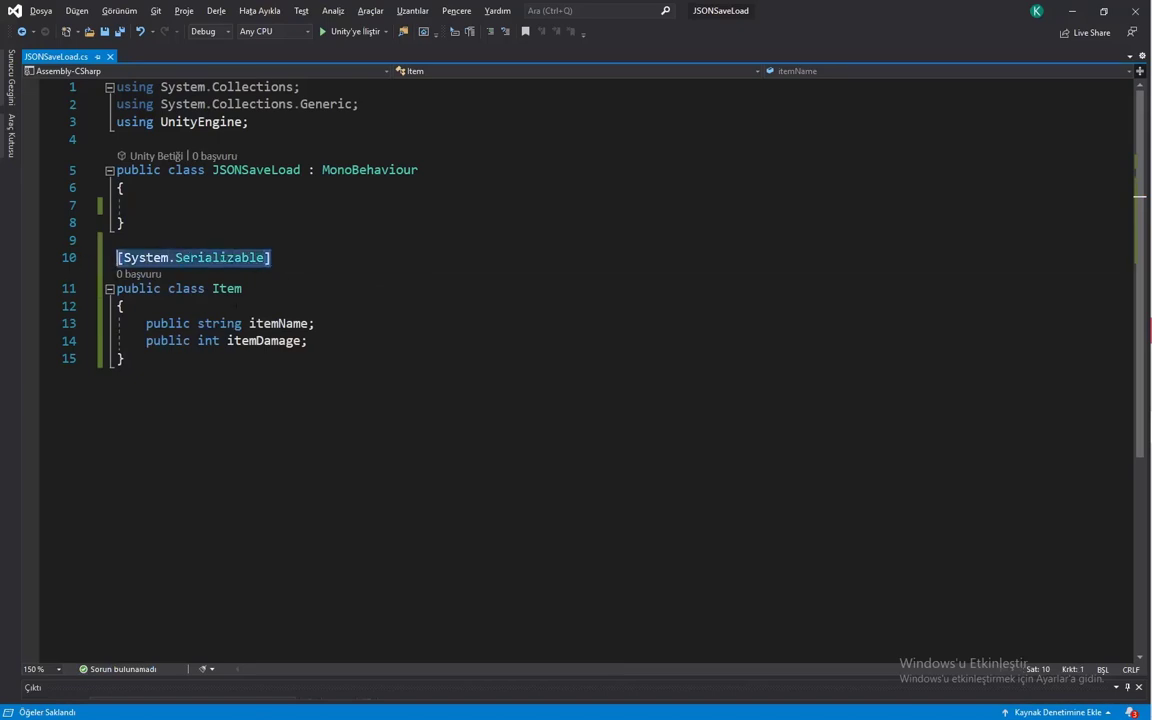
drag(124, 358, 117, 240)
click(124, 358)
click(243, 288)
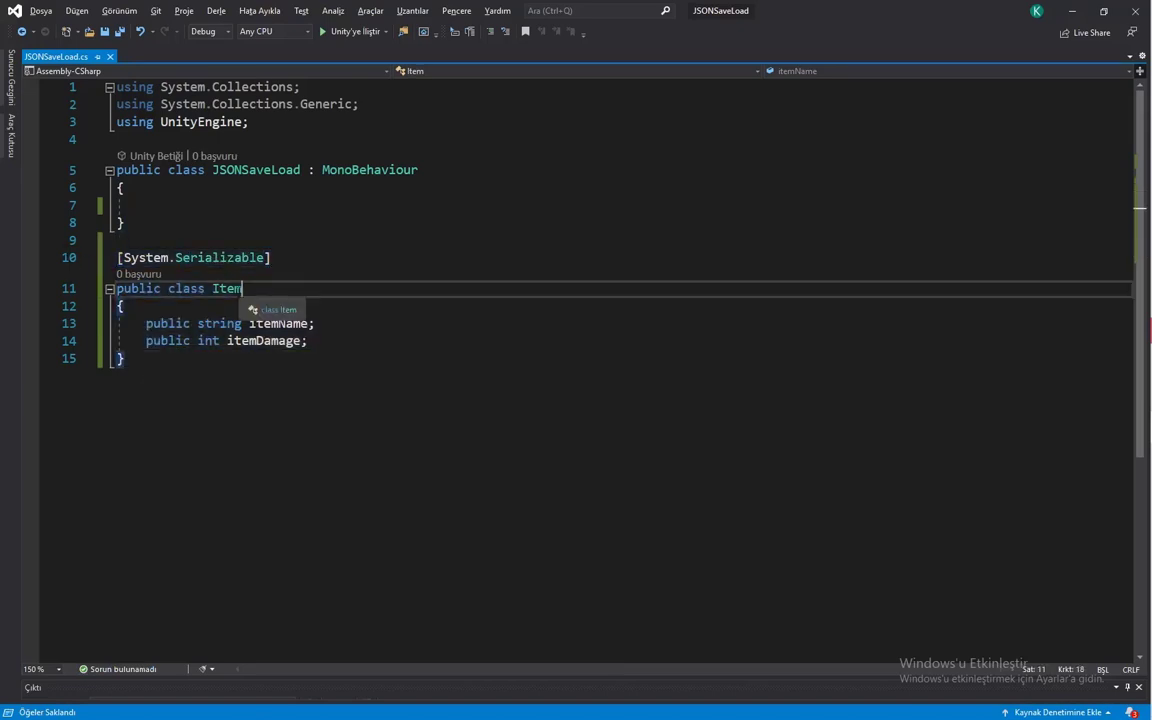
click(217, 207)
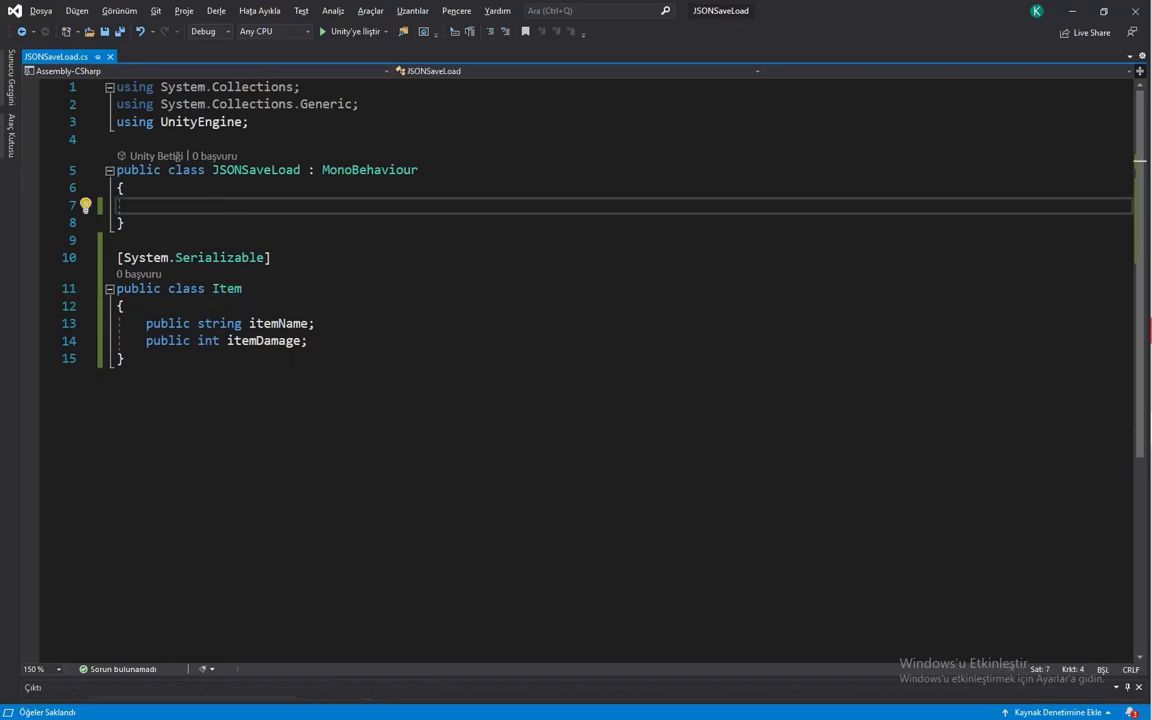
drag(307, 341, 146, 323)
drag(270, 257, 117, 257)
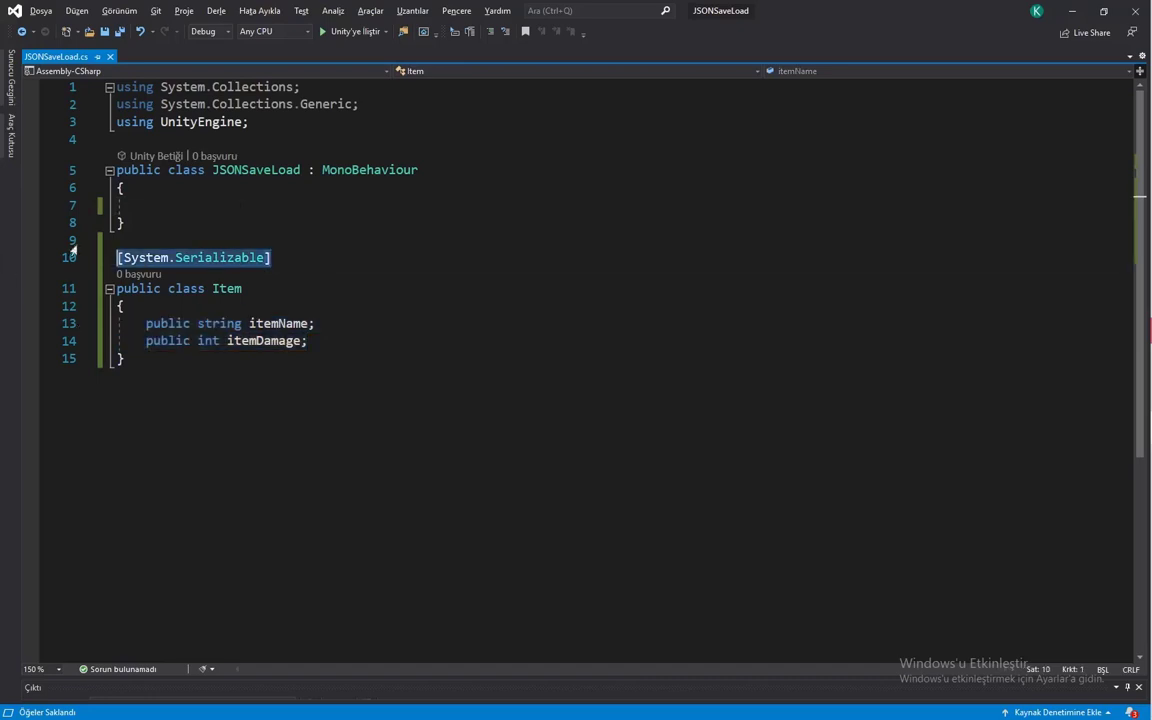
click(117, 207)
click(85, 240)
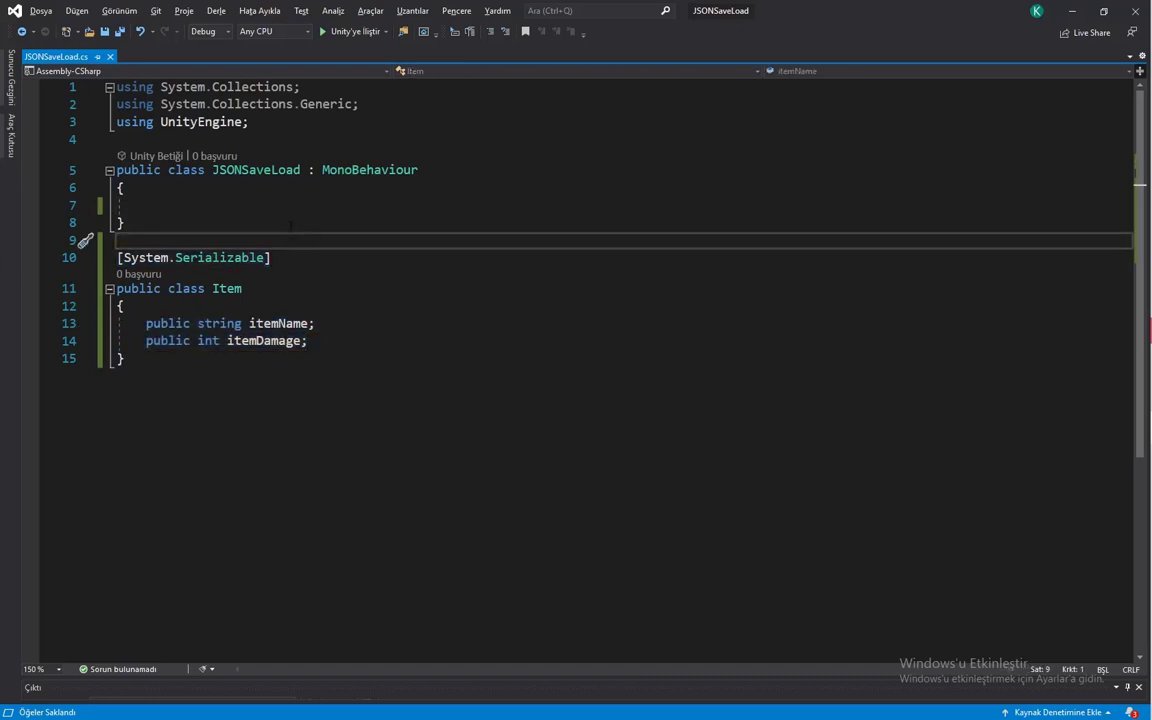
- Add a public class InventoryItems above Item, marked [System.Serializable]
key(Return)
key(Return)
key(Up)
text(pu)
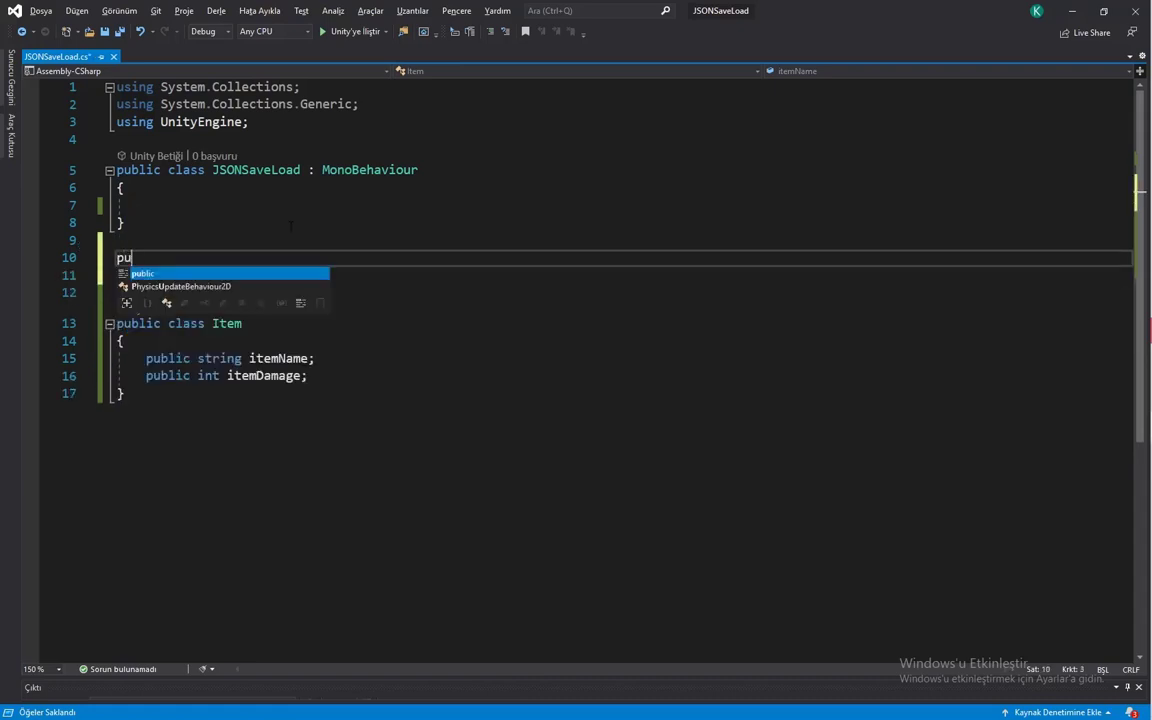
text(blic class )
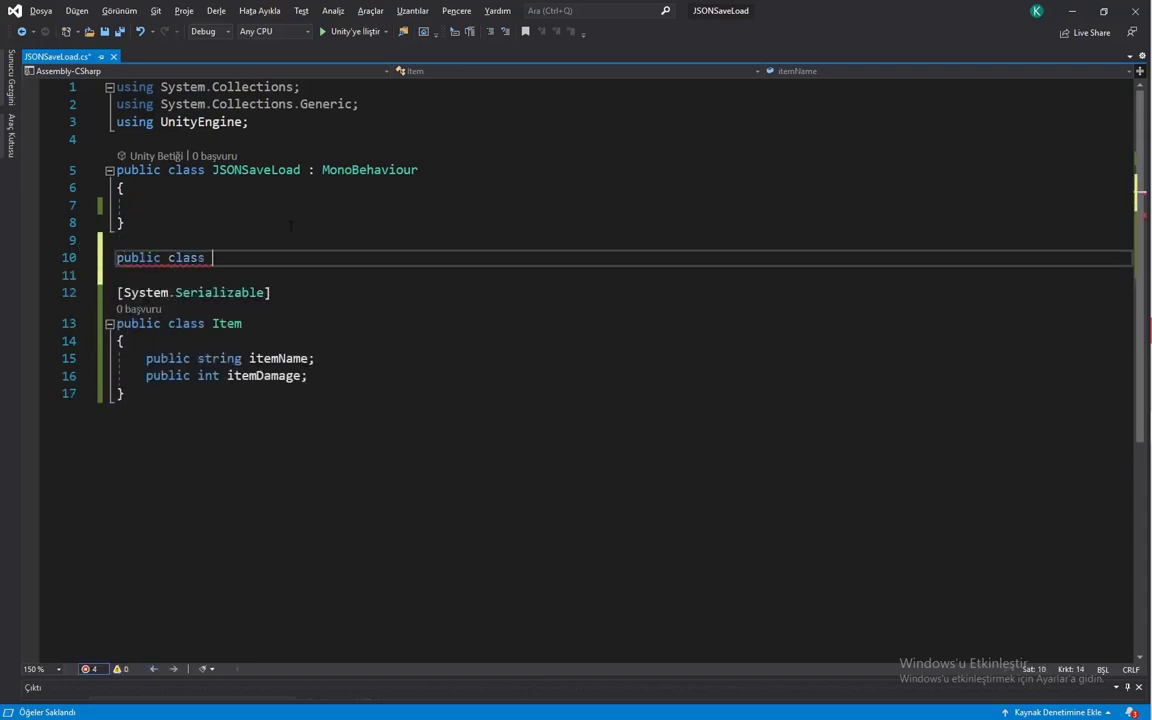
text(Inventory)
text(Items {)
key(Return)
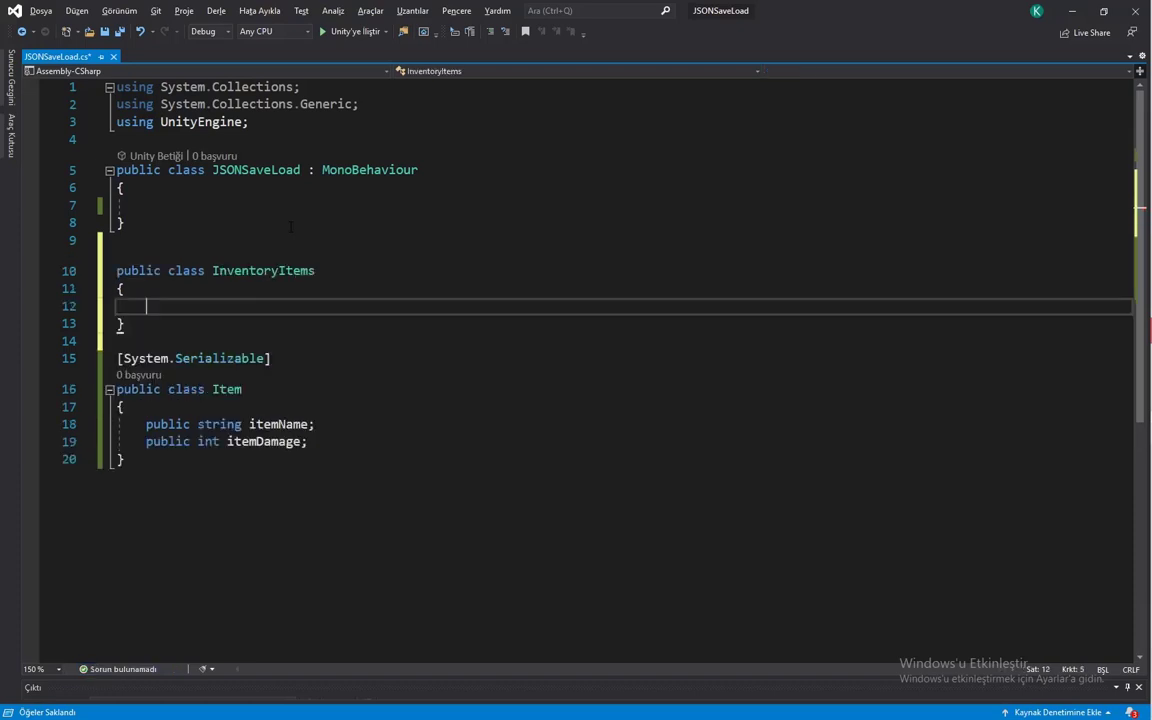
key(Up)
key(Up)
key(Up)
key(Return)
text([)
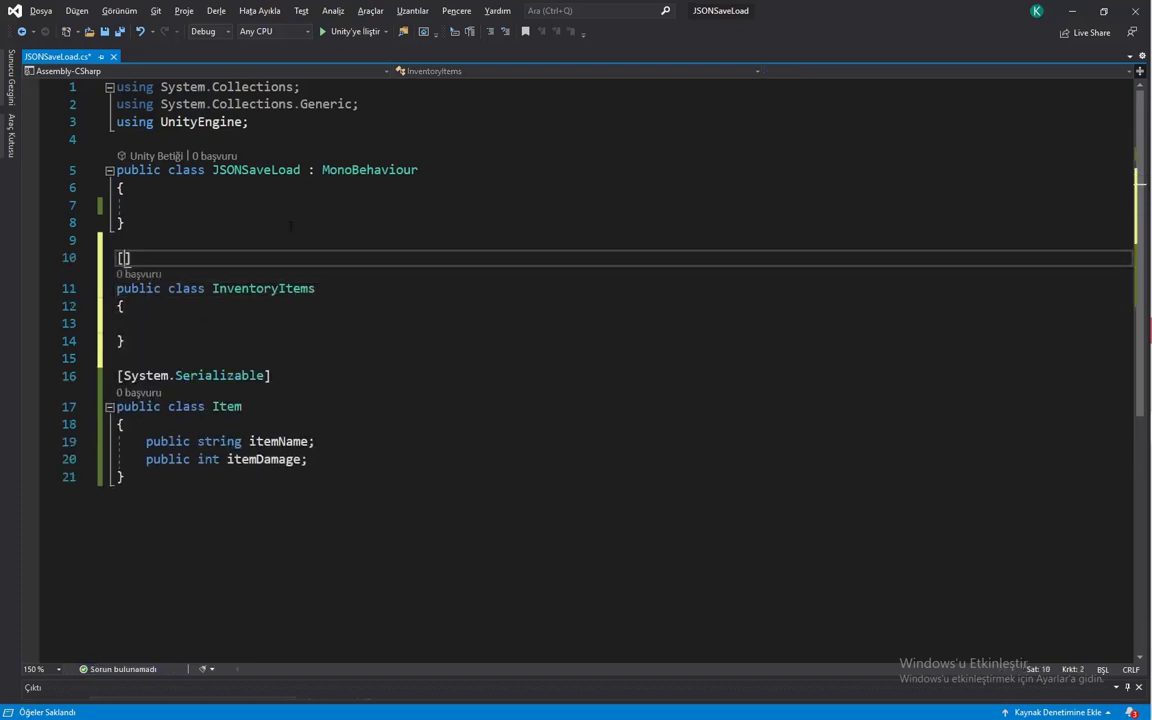
text(System.)
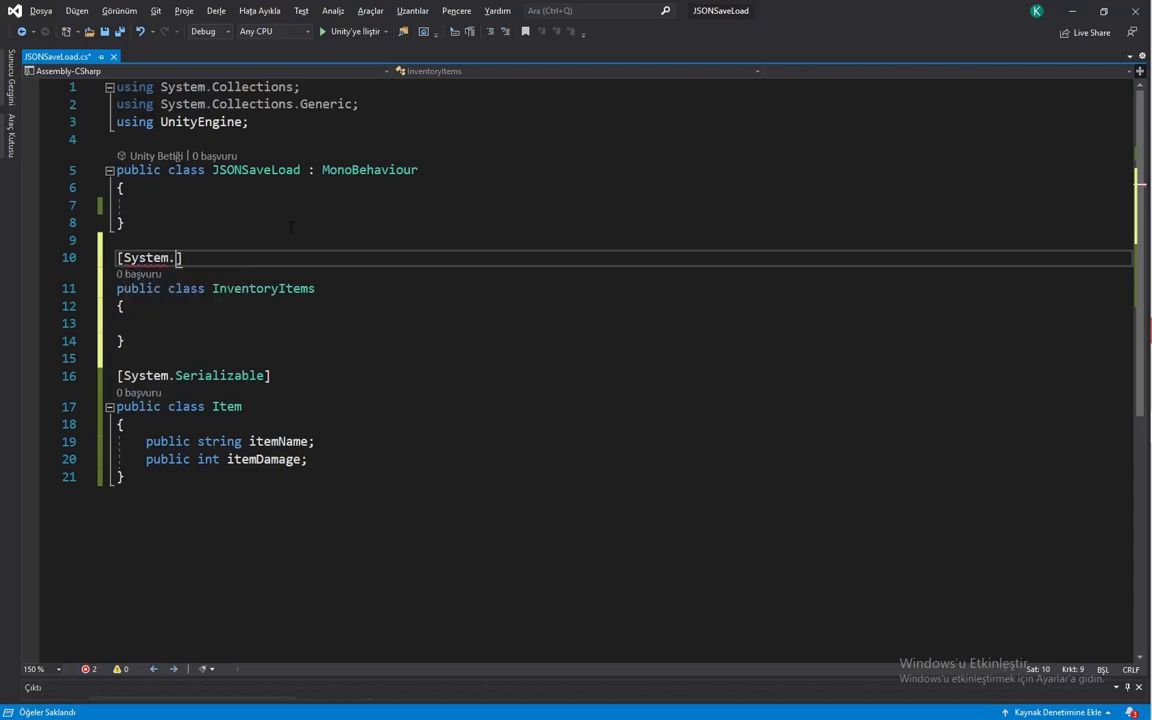
text(Serializable)
key(ctrl+s)
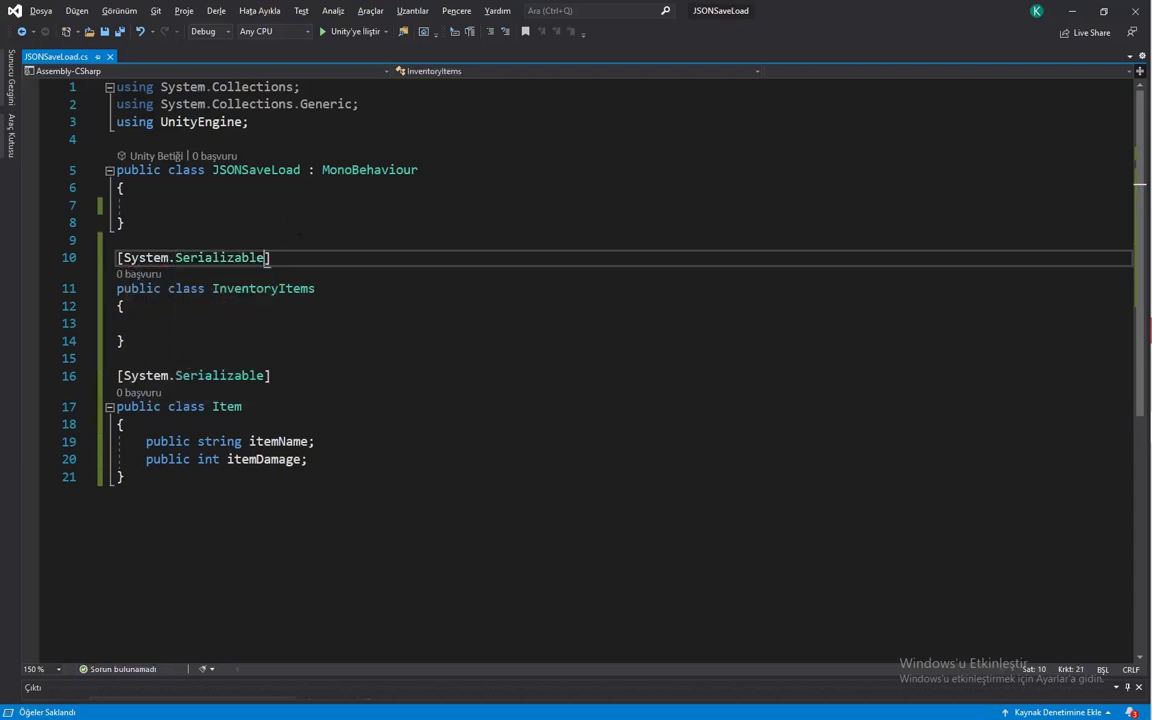
- Inside InventoryItems, declare public List<Item> items = new List<Item>(); and save
key(Down)
key(Down)
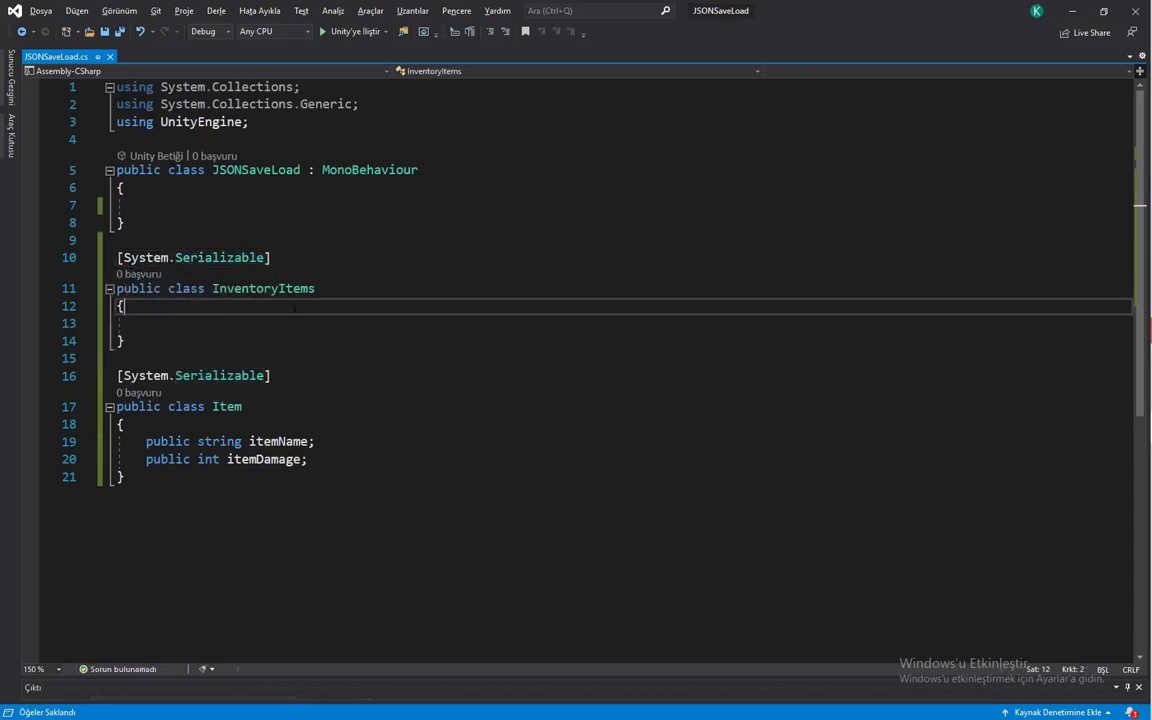
key(Down)
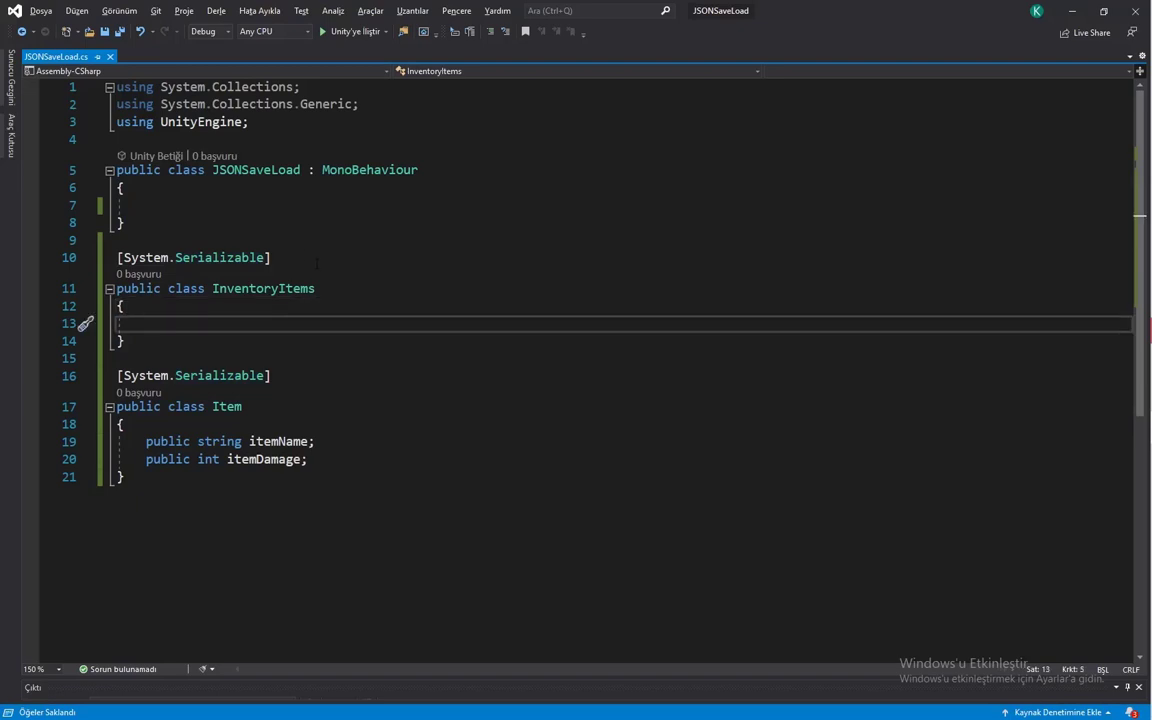
click(318, 262)
key(Down)
key(Down)
key(Down)
text(public )
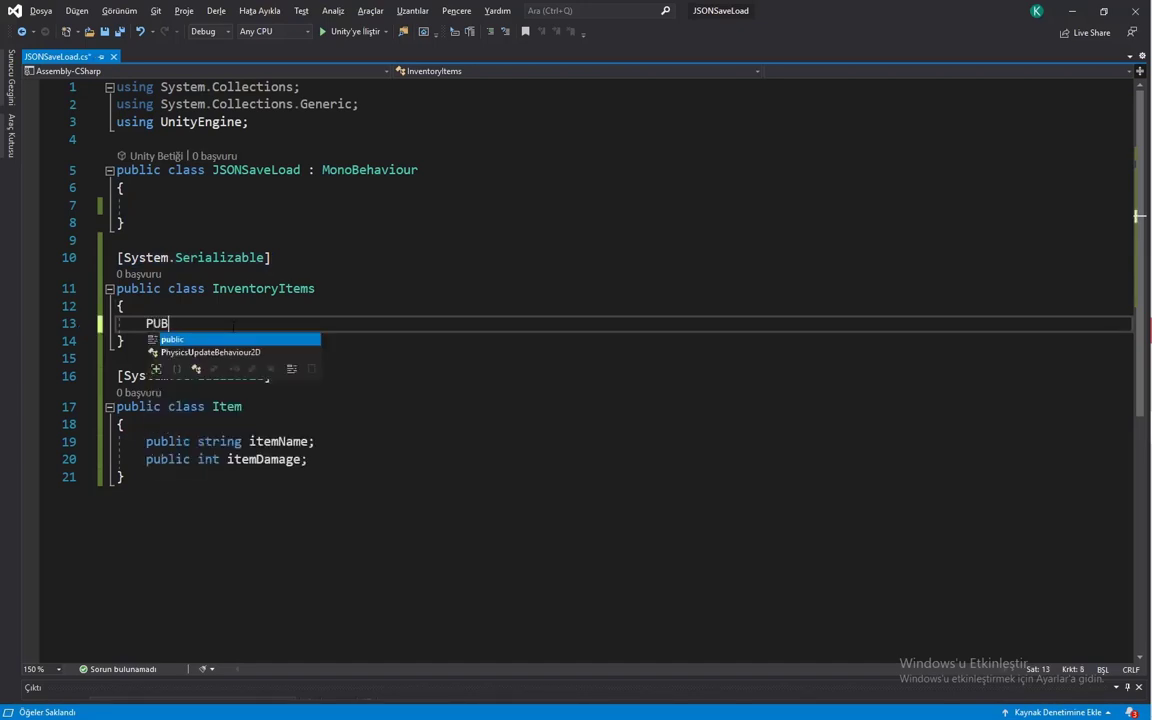
text(List<)
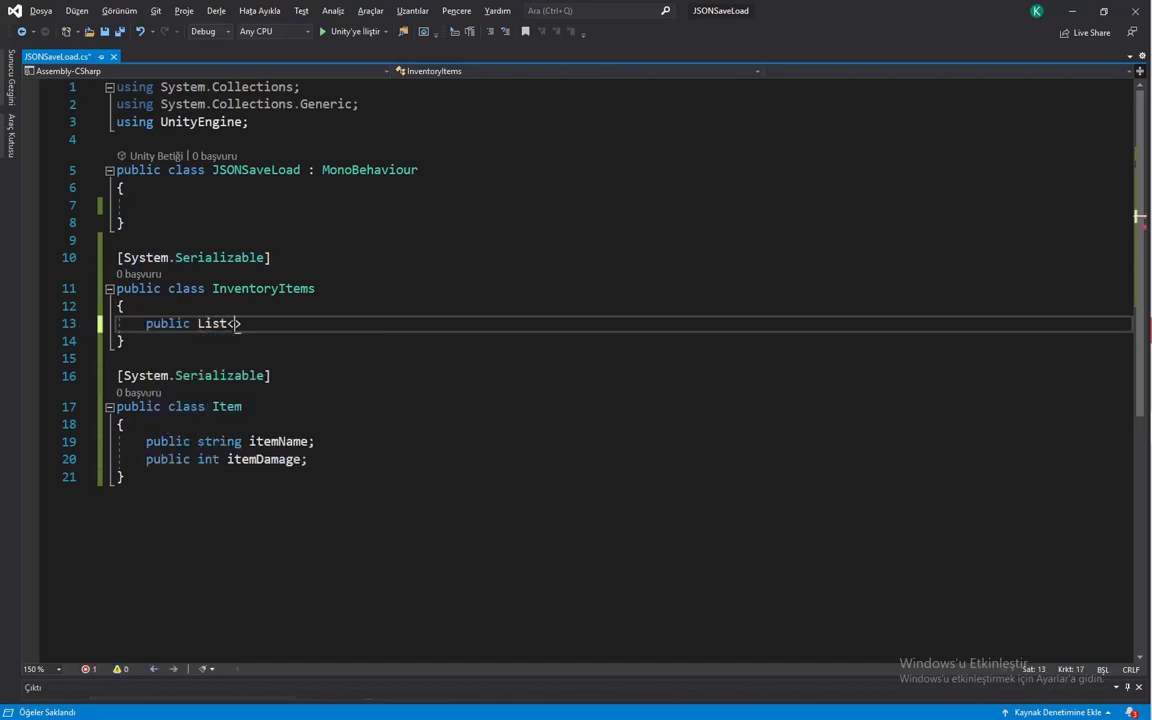
text(Item)
key(Escape)
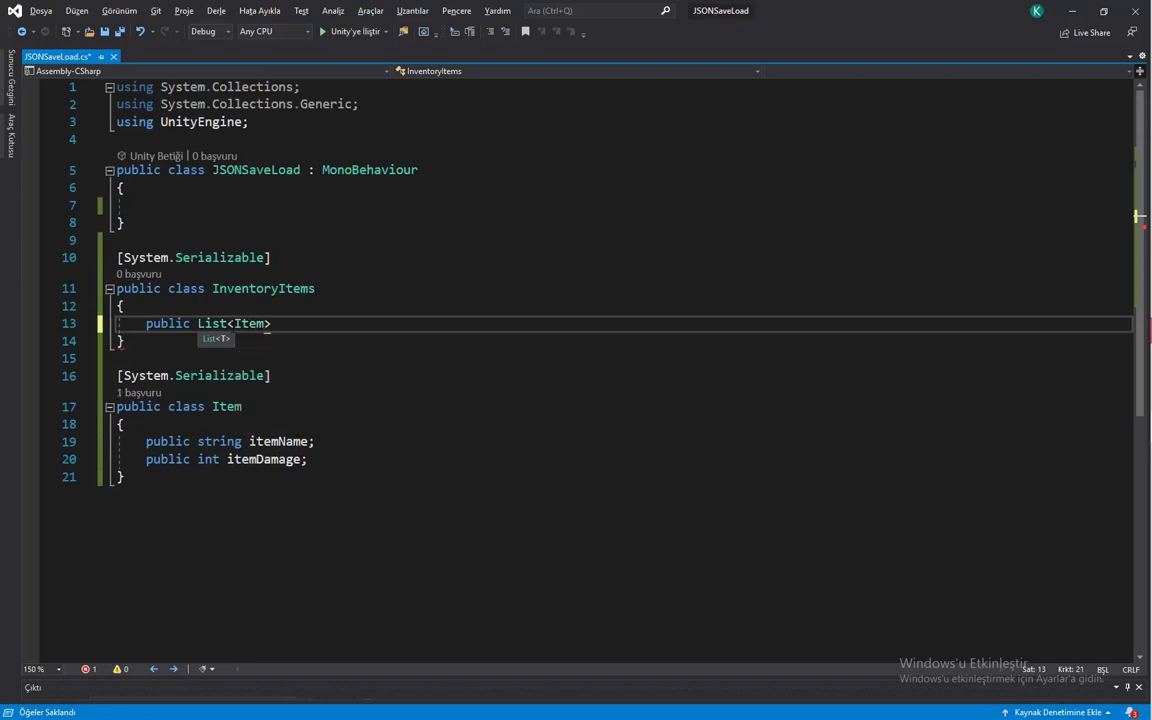
text(>)
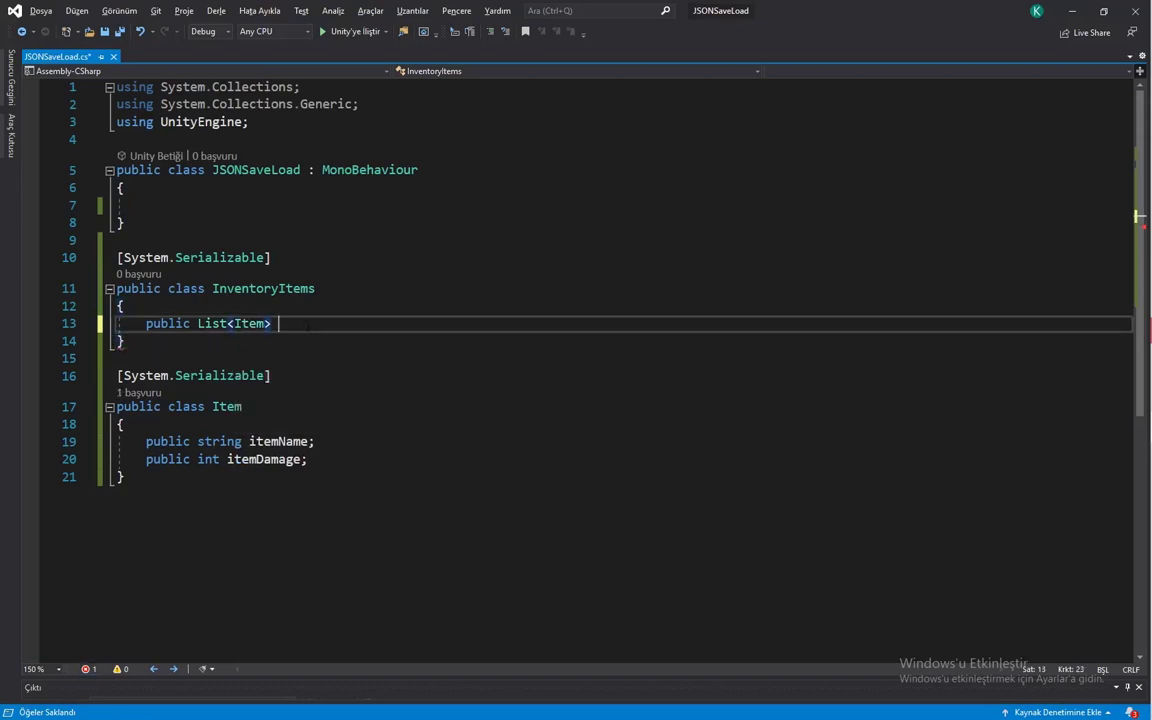
text(items = n)
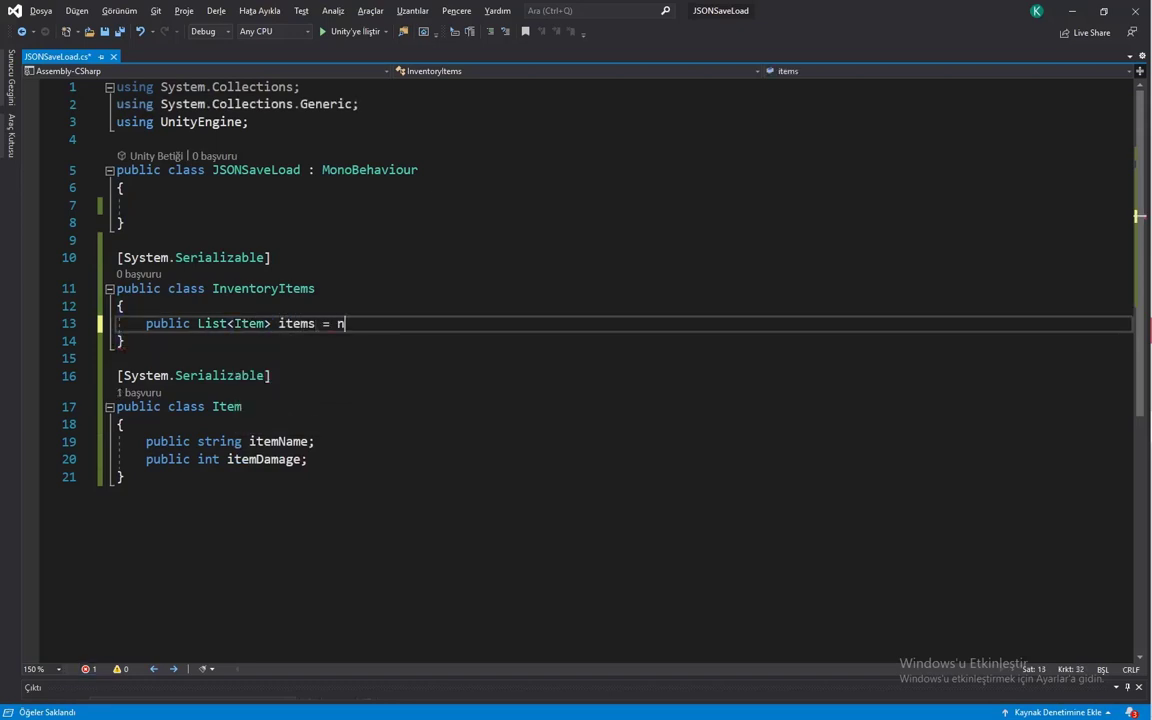
text(ew l)
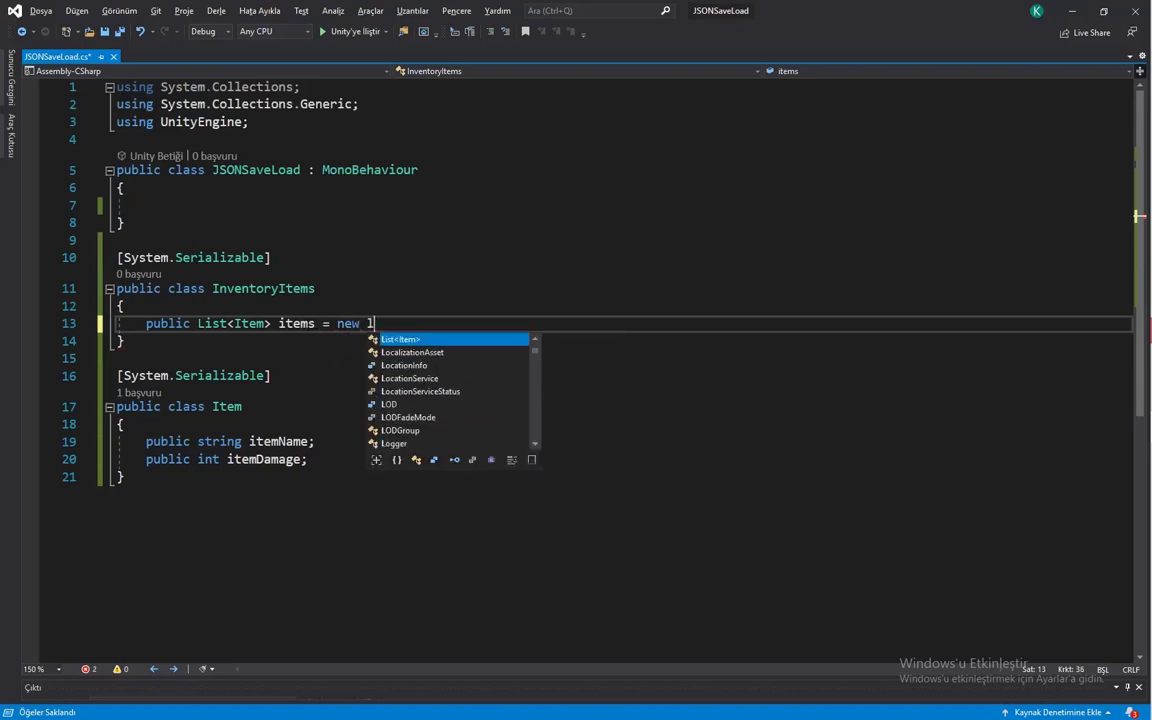
text(ist();)
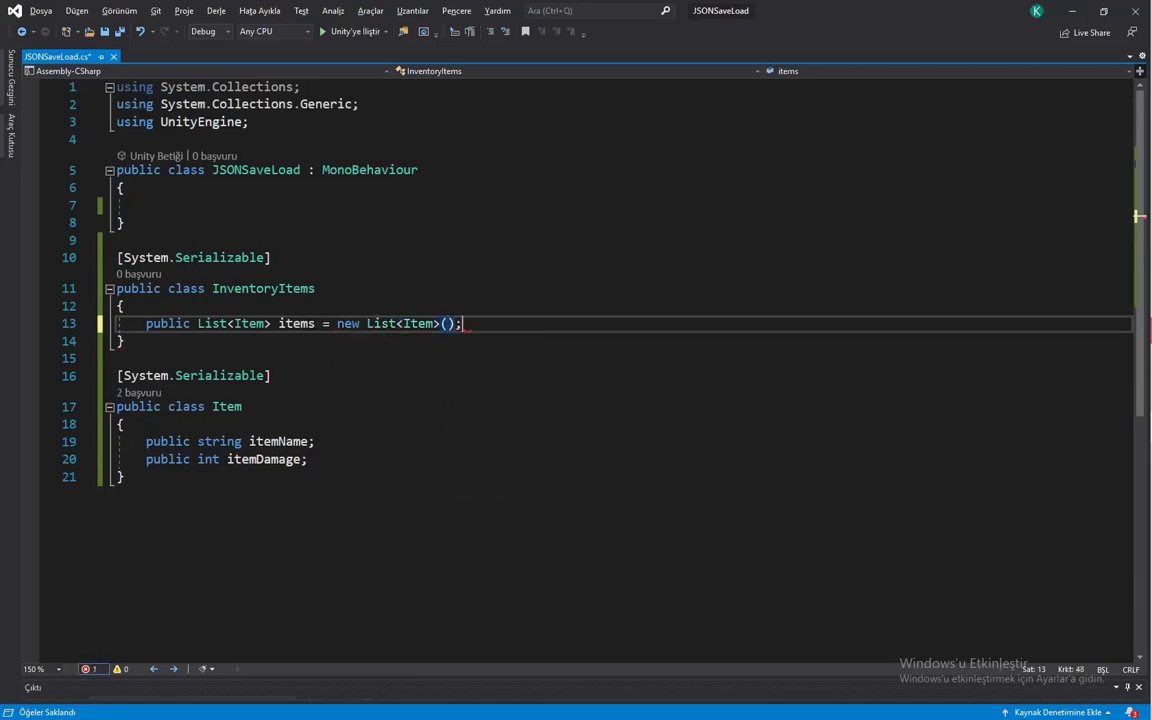
key(ctrl+s)
- Check where the Item class is referenced using CodeLens
click(172, 490)
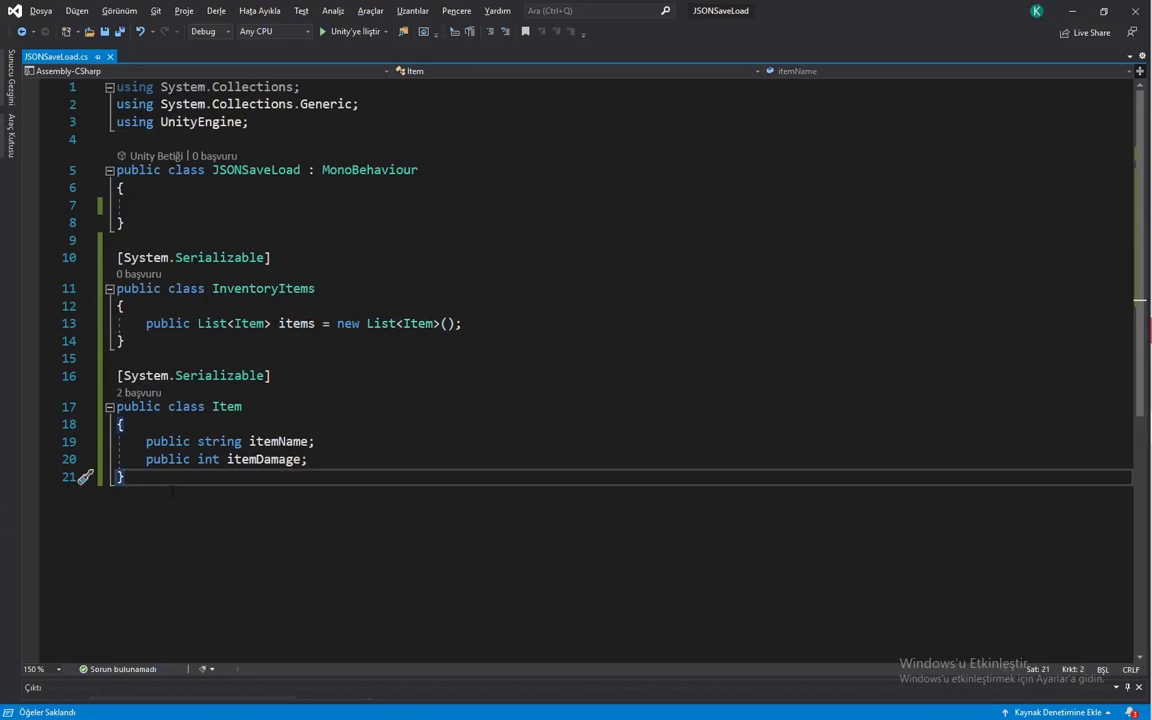
drag(172, 490, 112, 376)
click(150, 392)
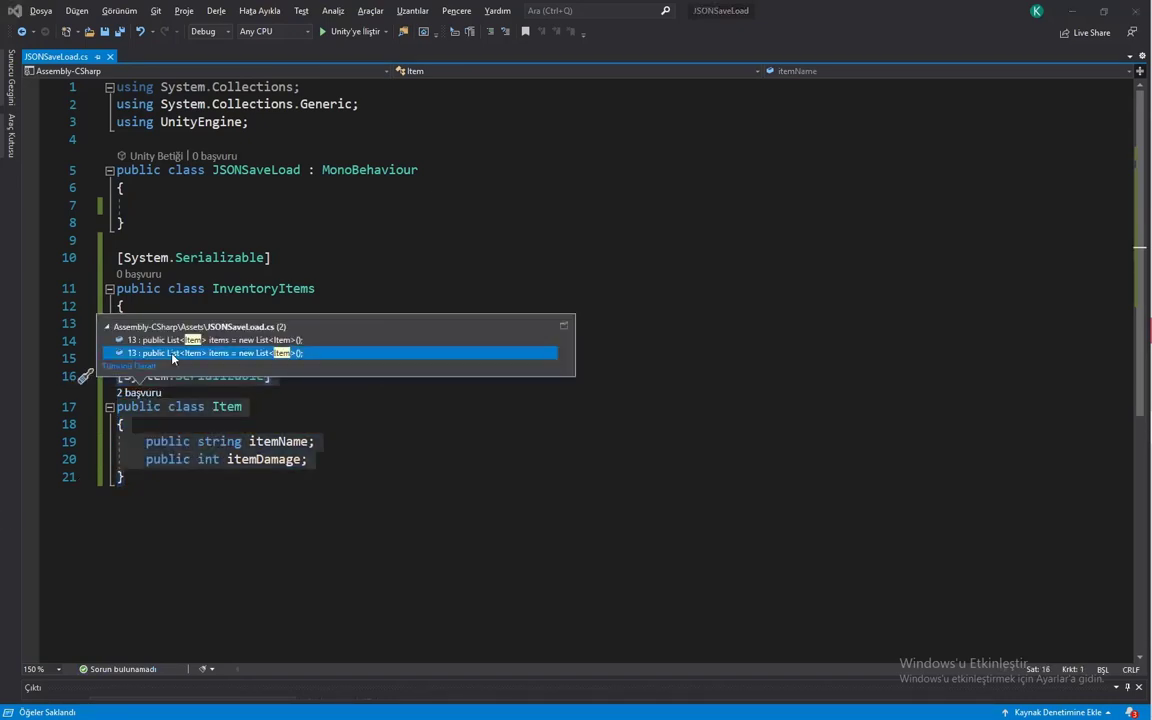
click(492, 540)
drag(462, 323, 117, 257)
click(272, 376)
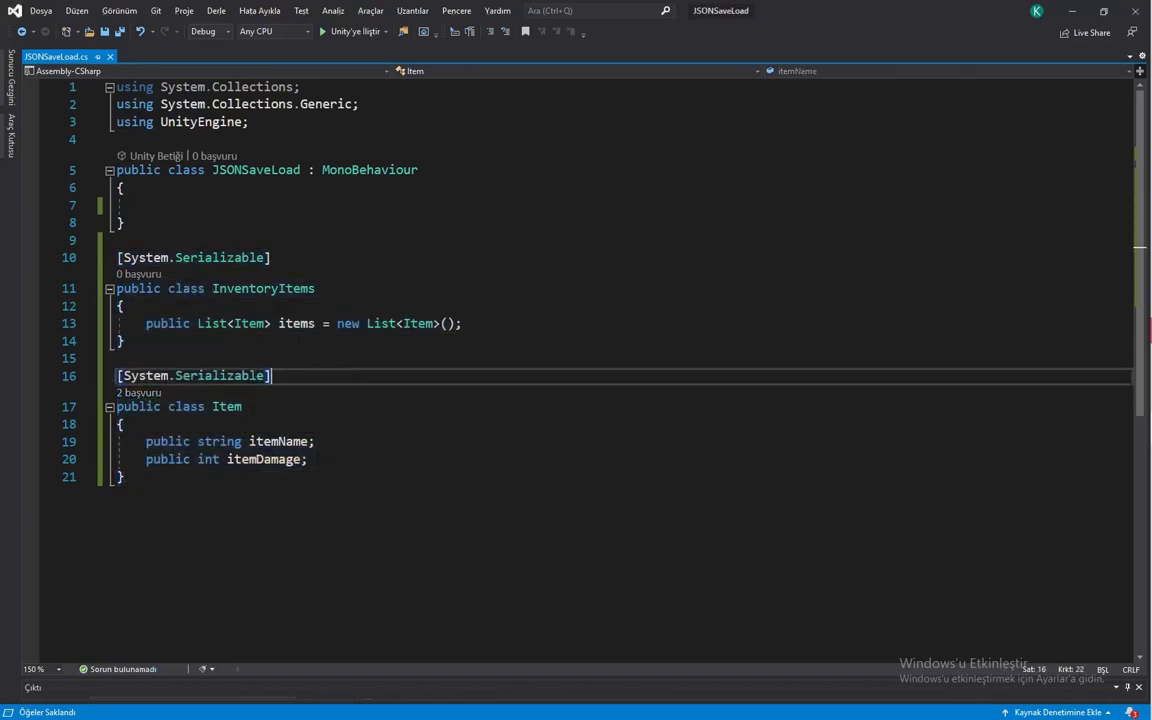
click(292, 207)
- Add a public InventoryItems items; field to JSONSaveLoad, then return to Unity
text(public)
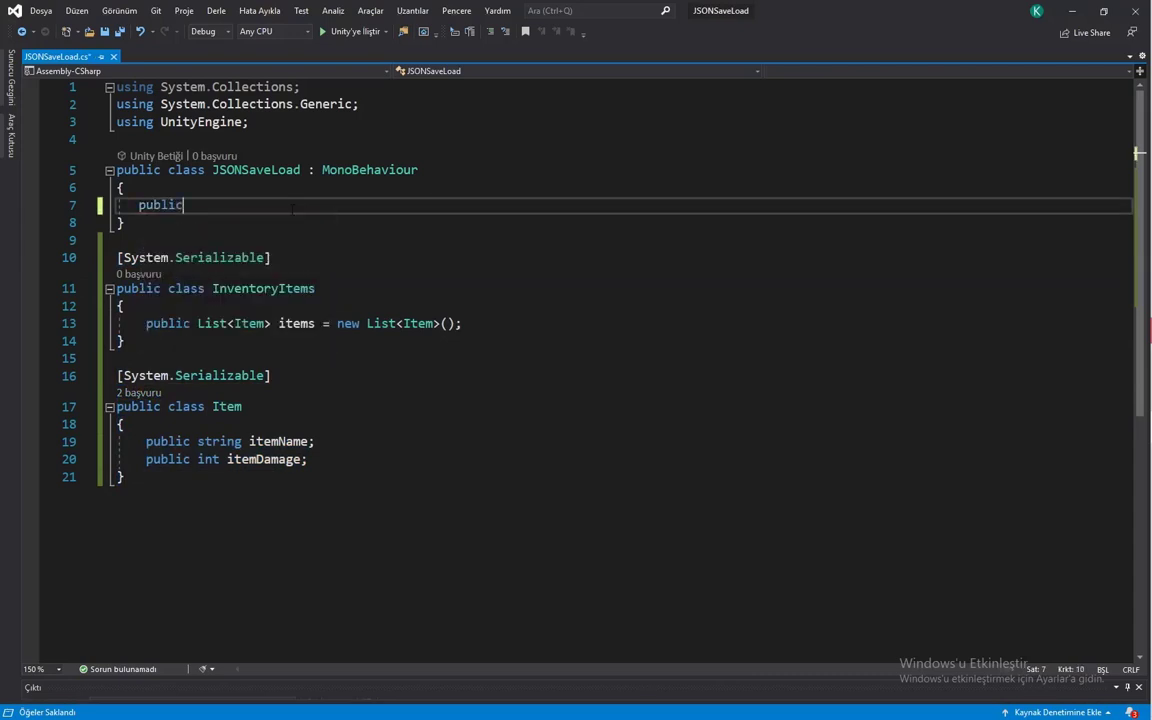
text( I)
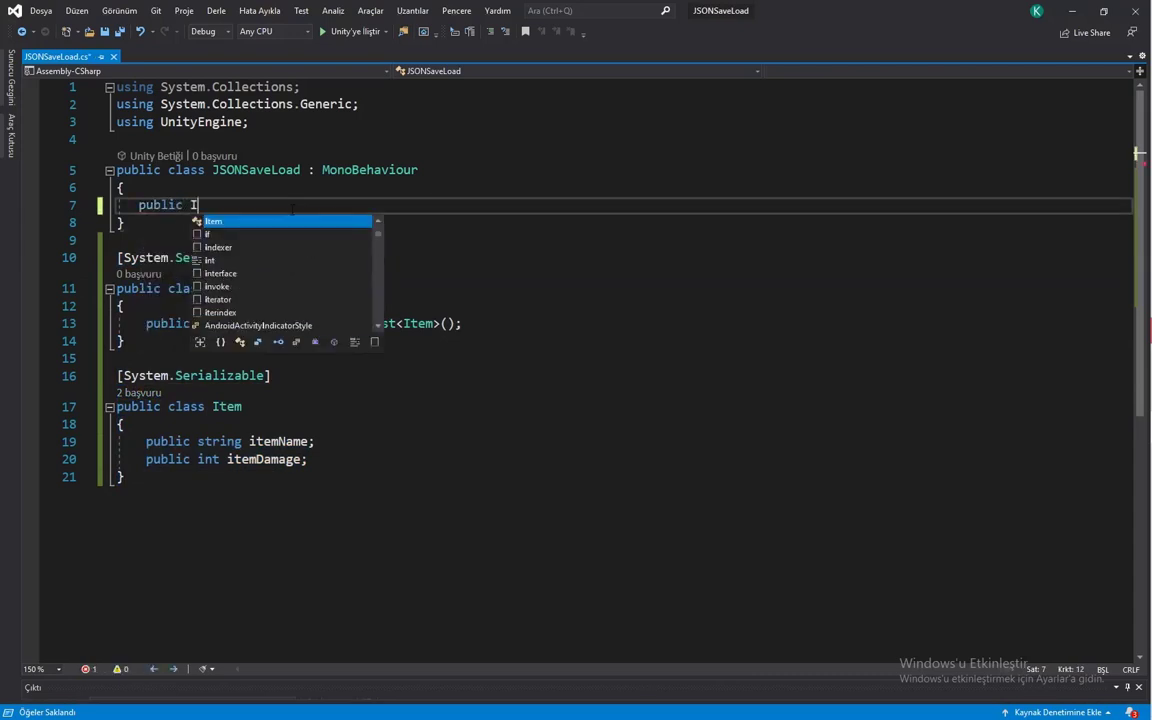
text(nven)
key(Tab)
text(it)
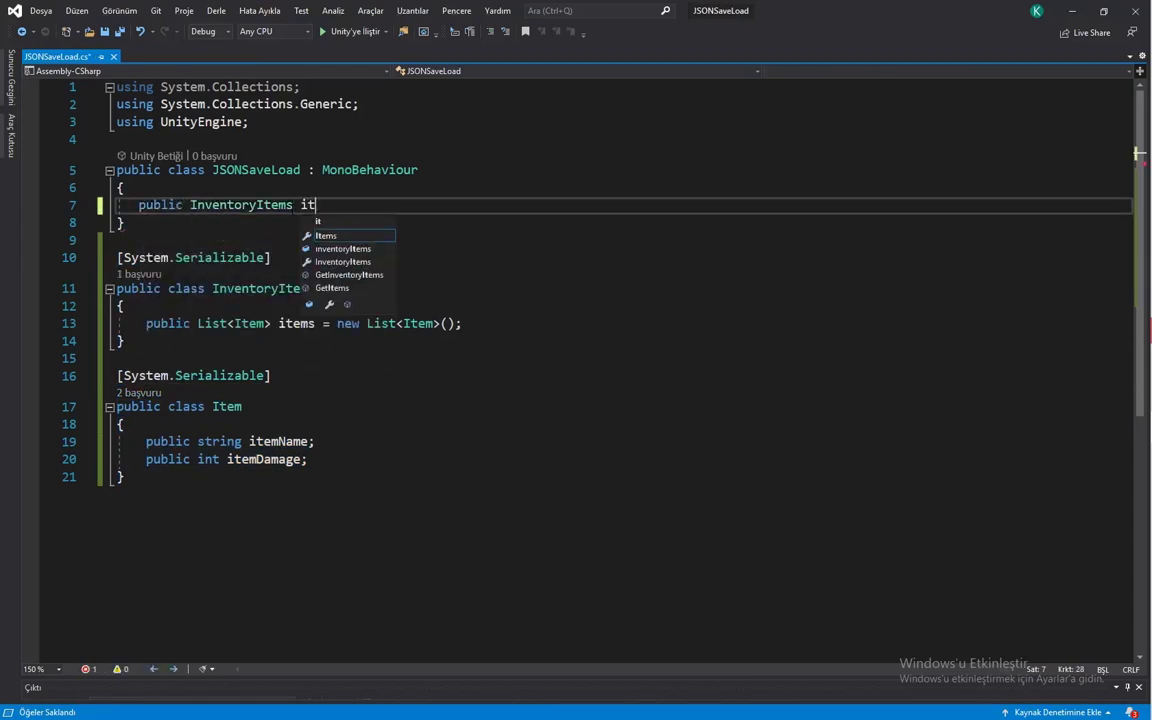
text(ems;)
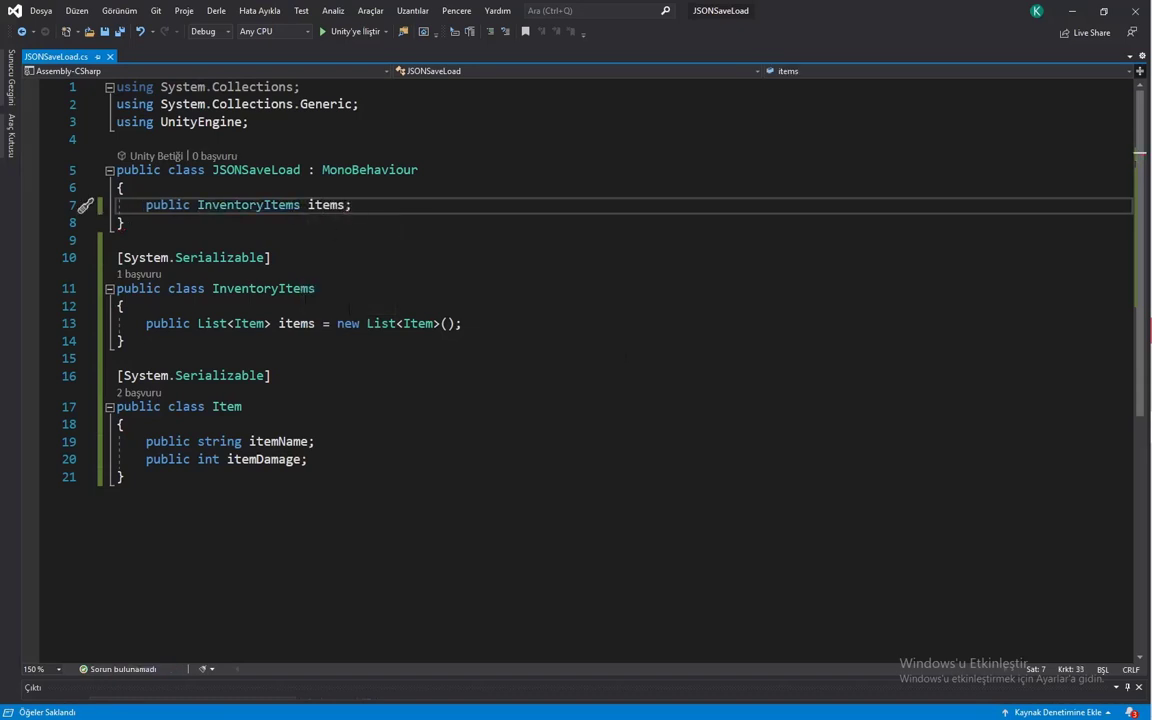
click(1130, 395)
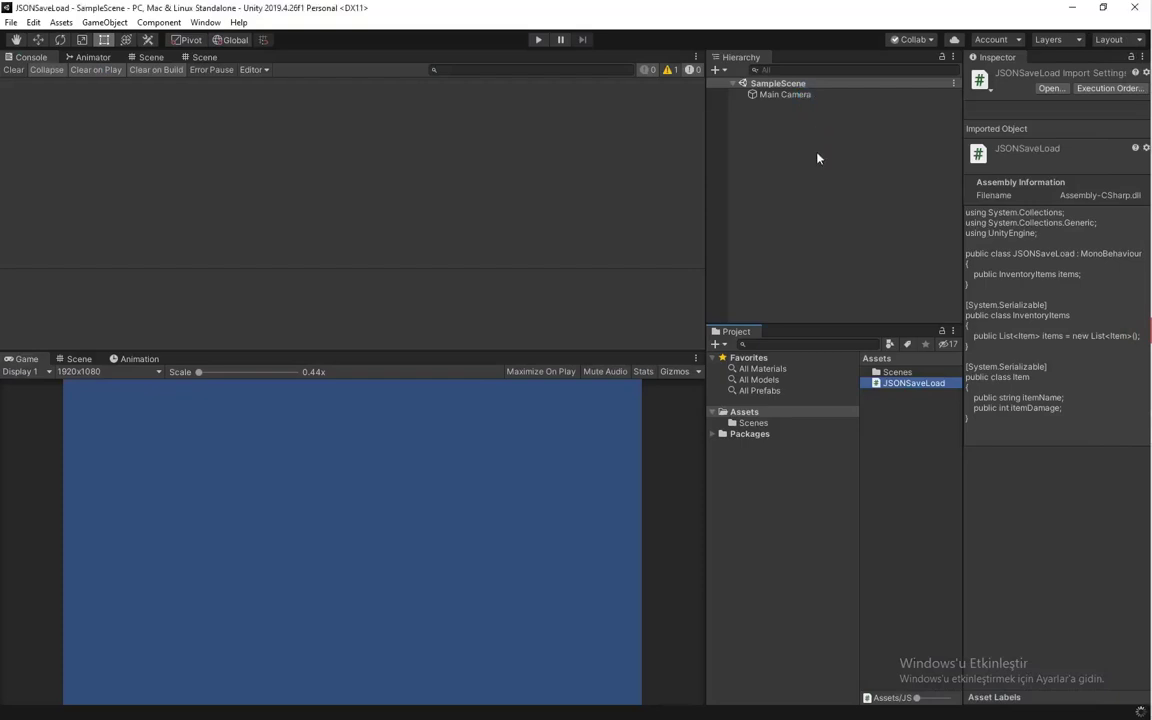
- Create an empty GameObject with the JSON Save Load component and expand its empty Items list
right_click(828, 142)
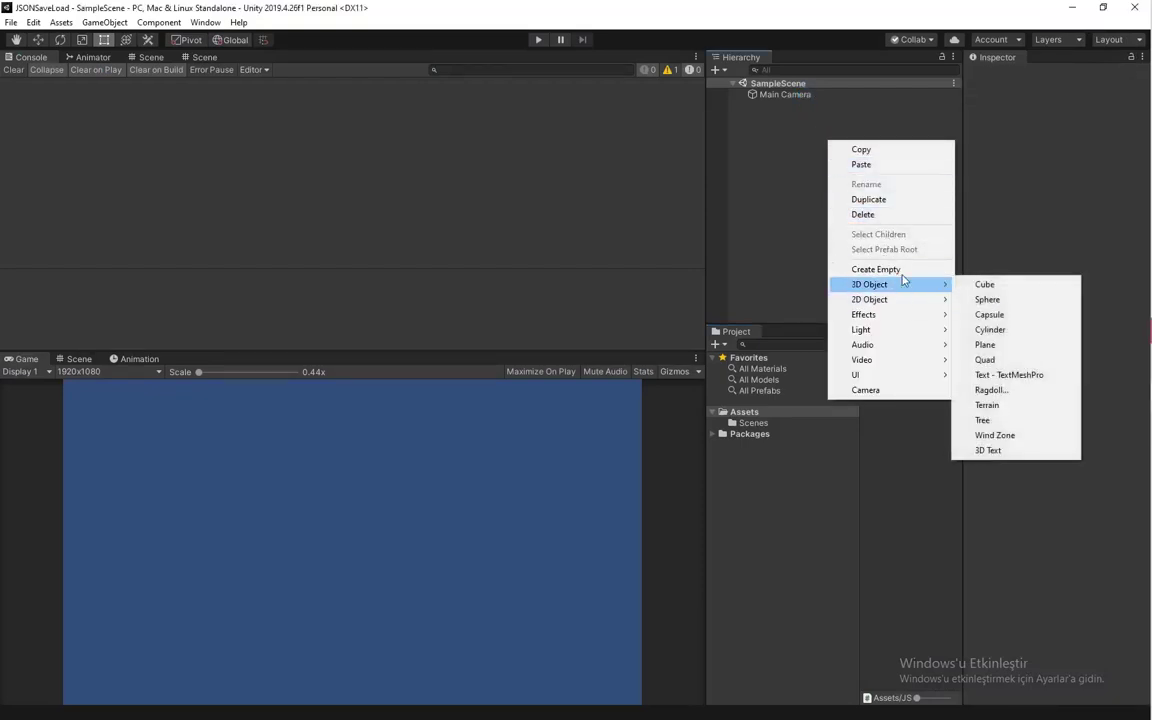
click(895, 270)
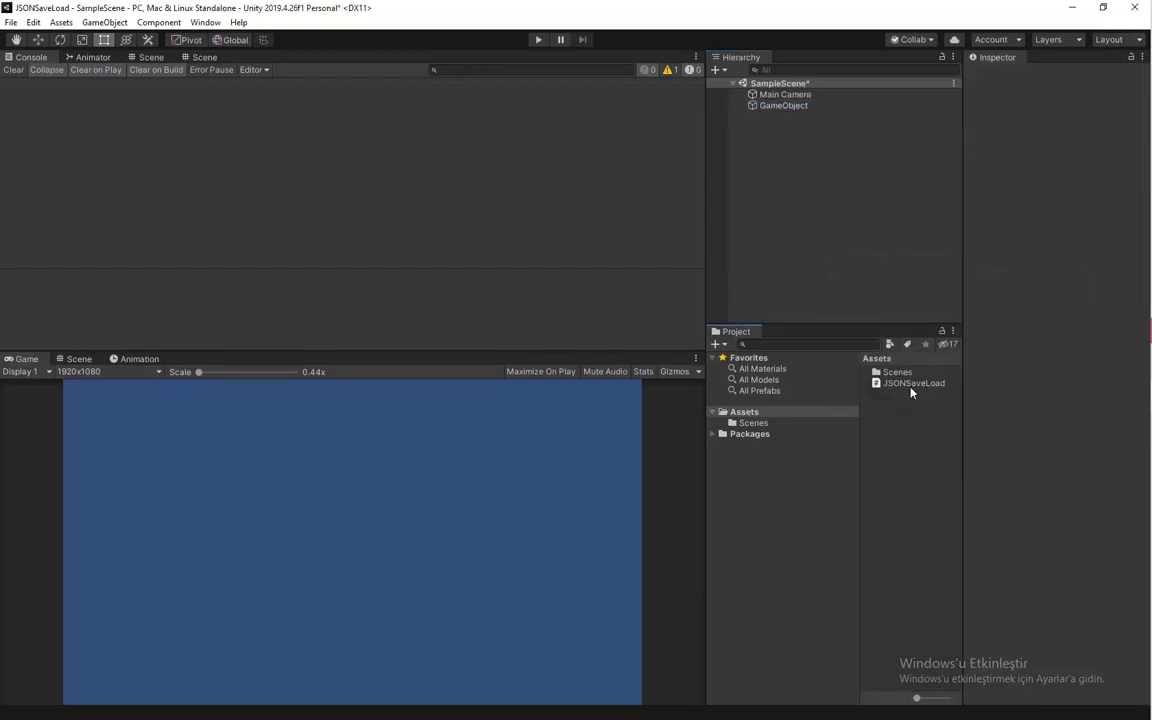
click(785, 108)
click(982, 205)
click(983, 217)
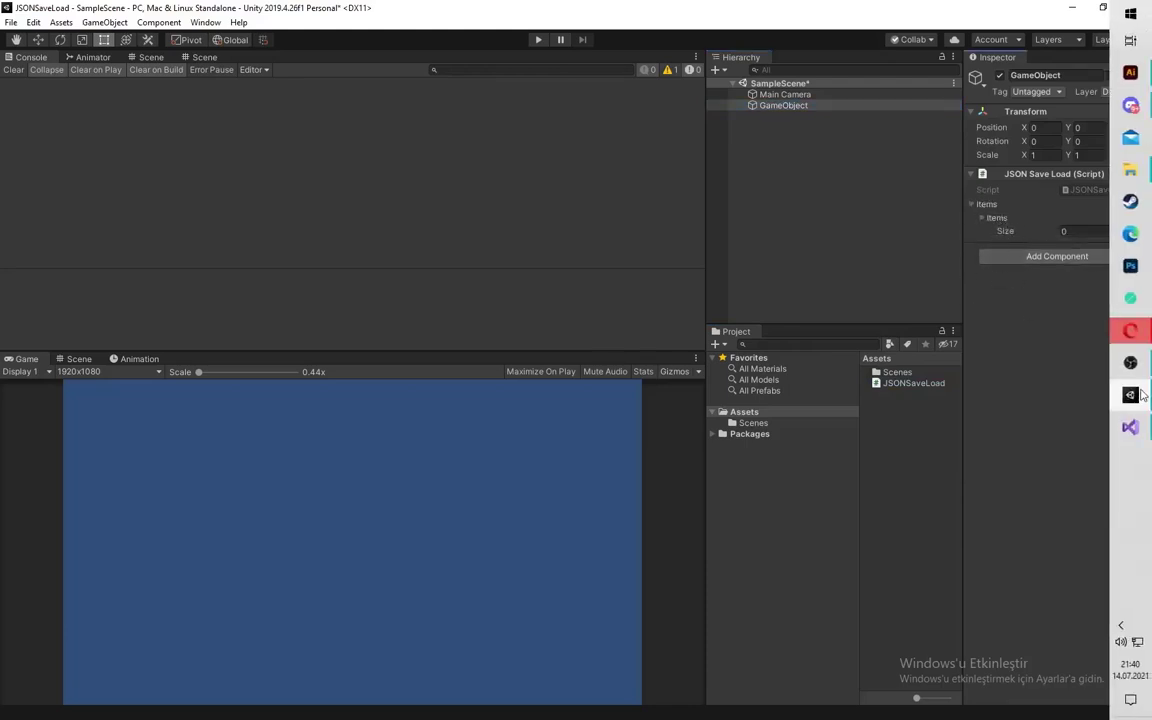
click(1075, 231)
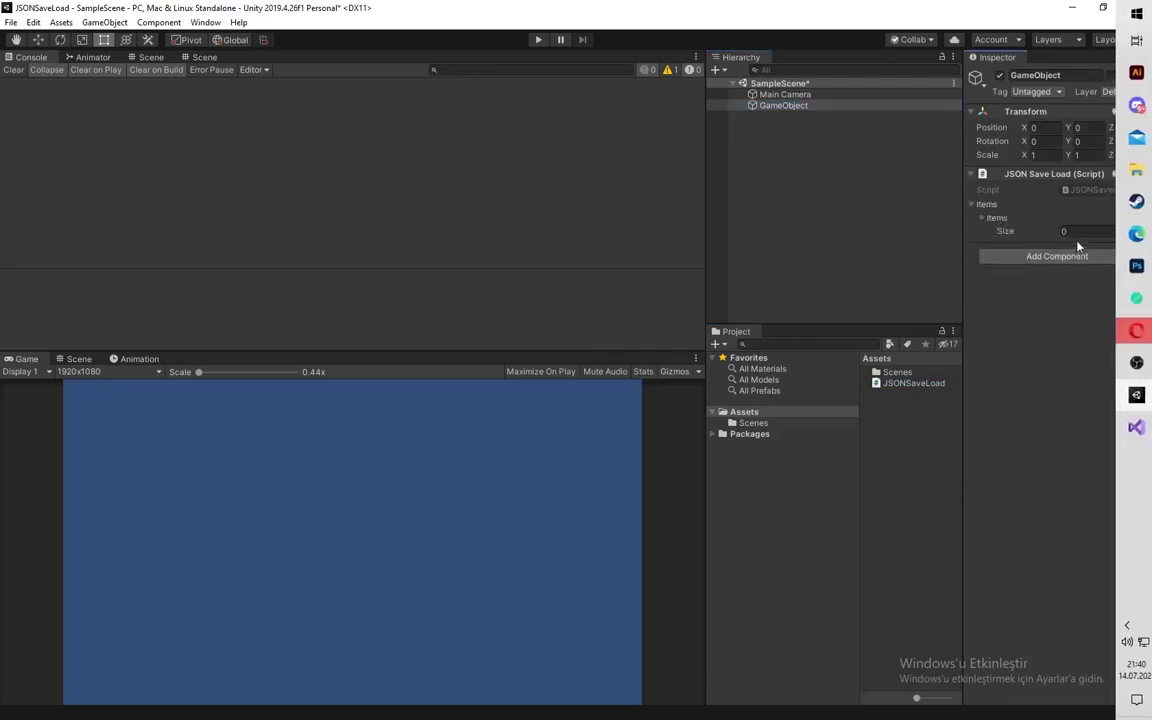
click(1145, 427)
click(240, 407)
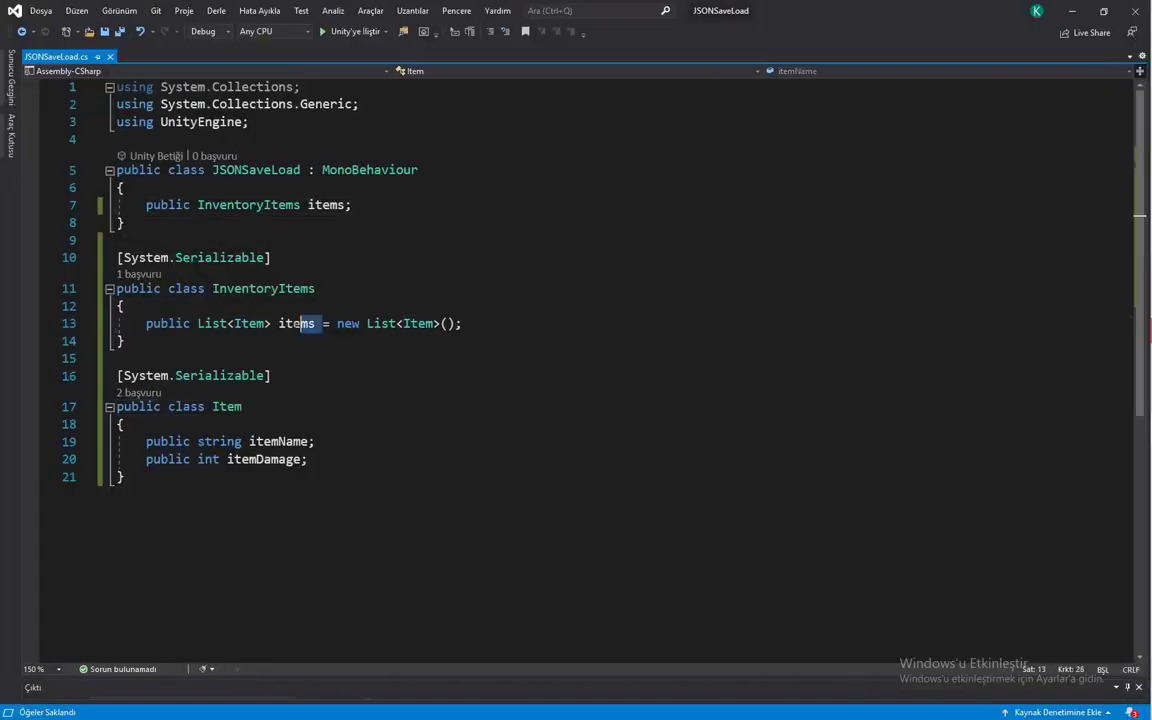
- Rename the items field on line 7 to inventoryItems, save, and switch back to Unity
click(296, 323)
click(343, 205)
key(BackSpace)
key(BackSpace)
key(BackSpace)
key(BackSpace)
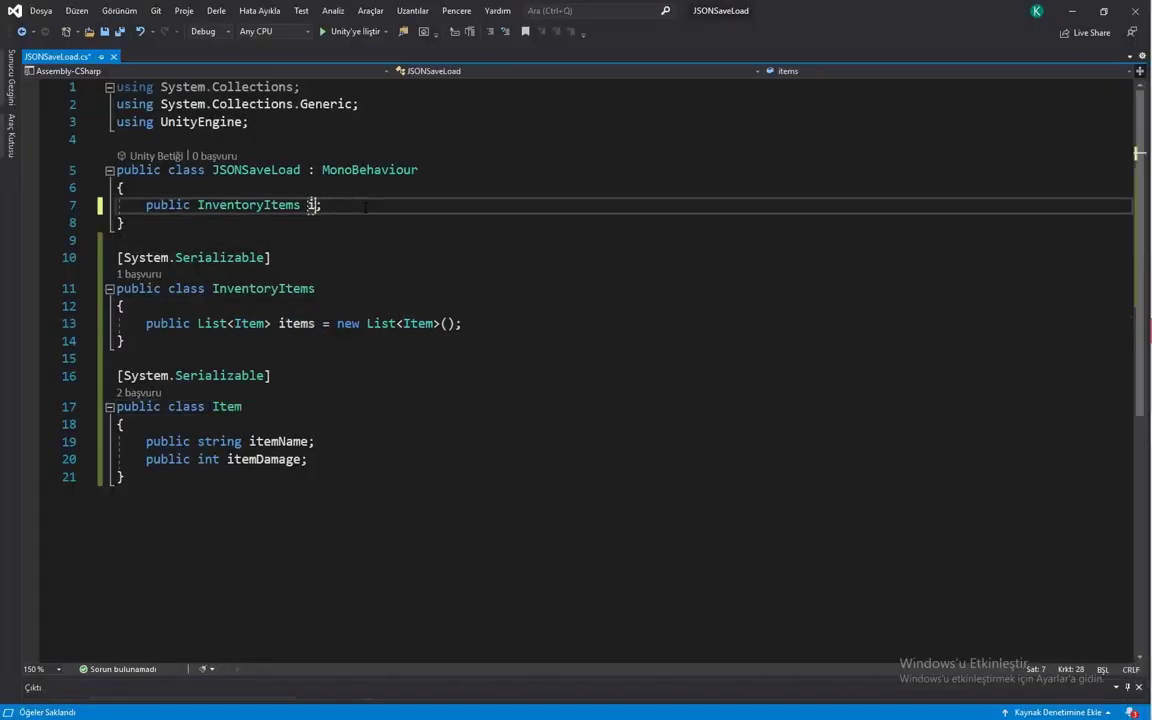
text(inventoryItems)
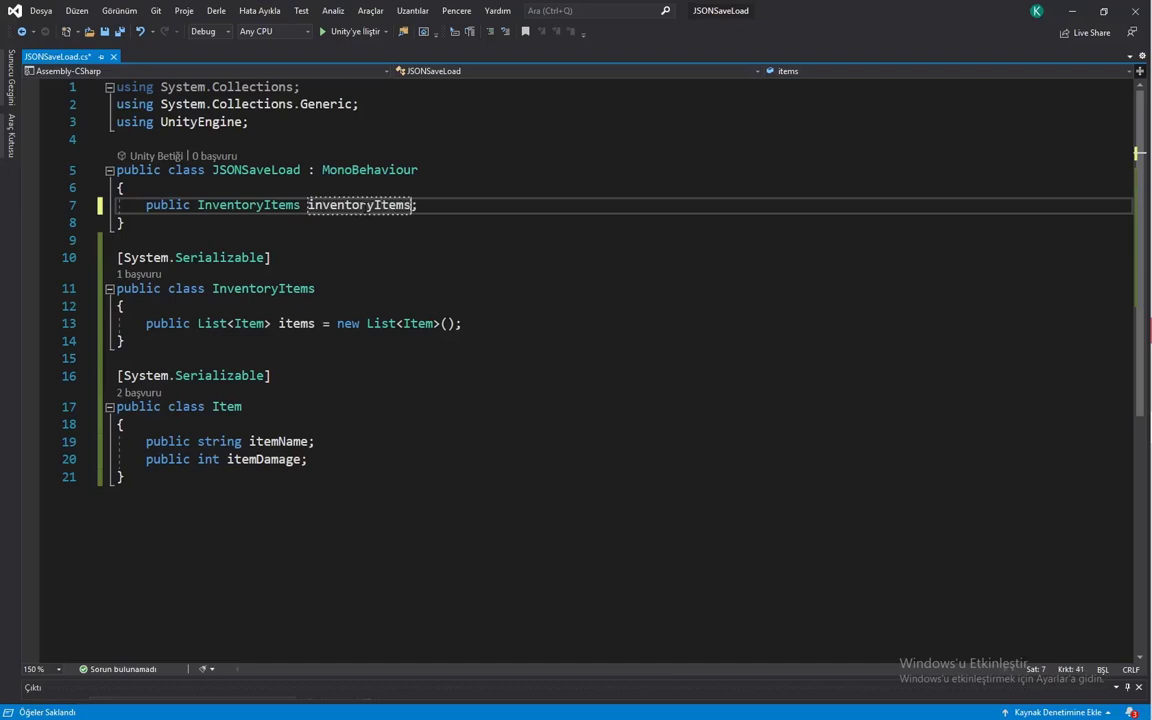
key(ctrl+s)
mouse_move(1137, 453)
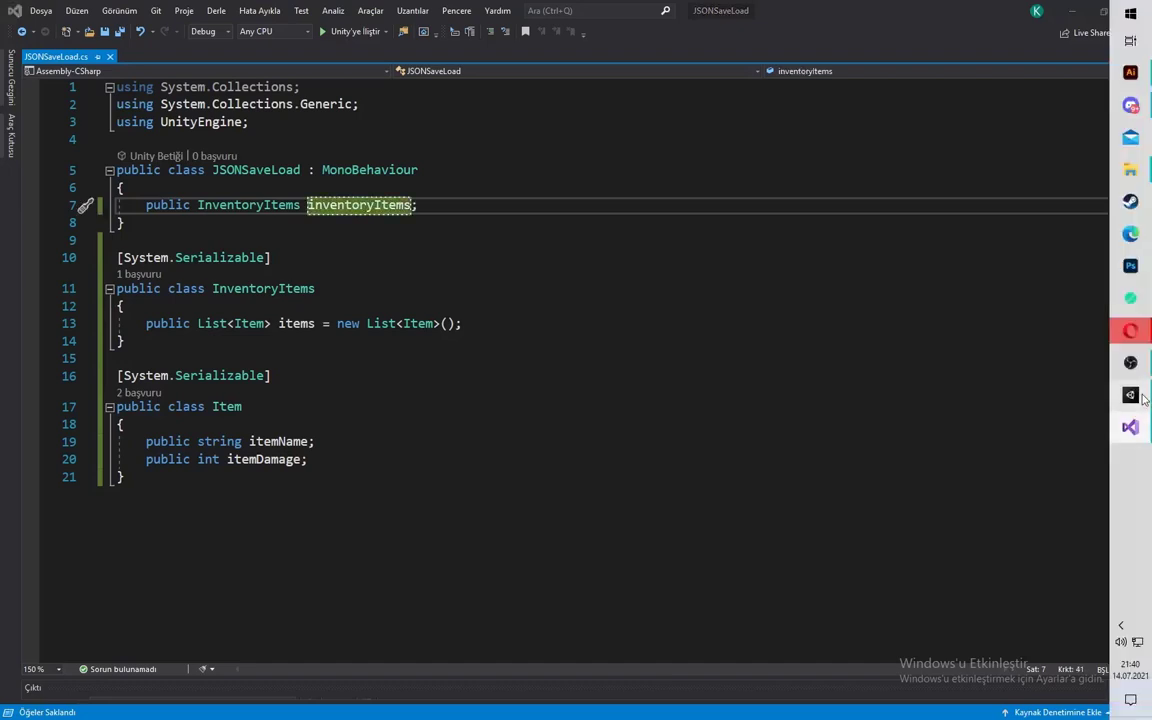
click(1131, 395)
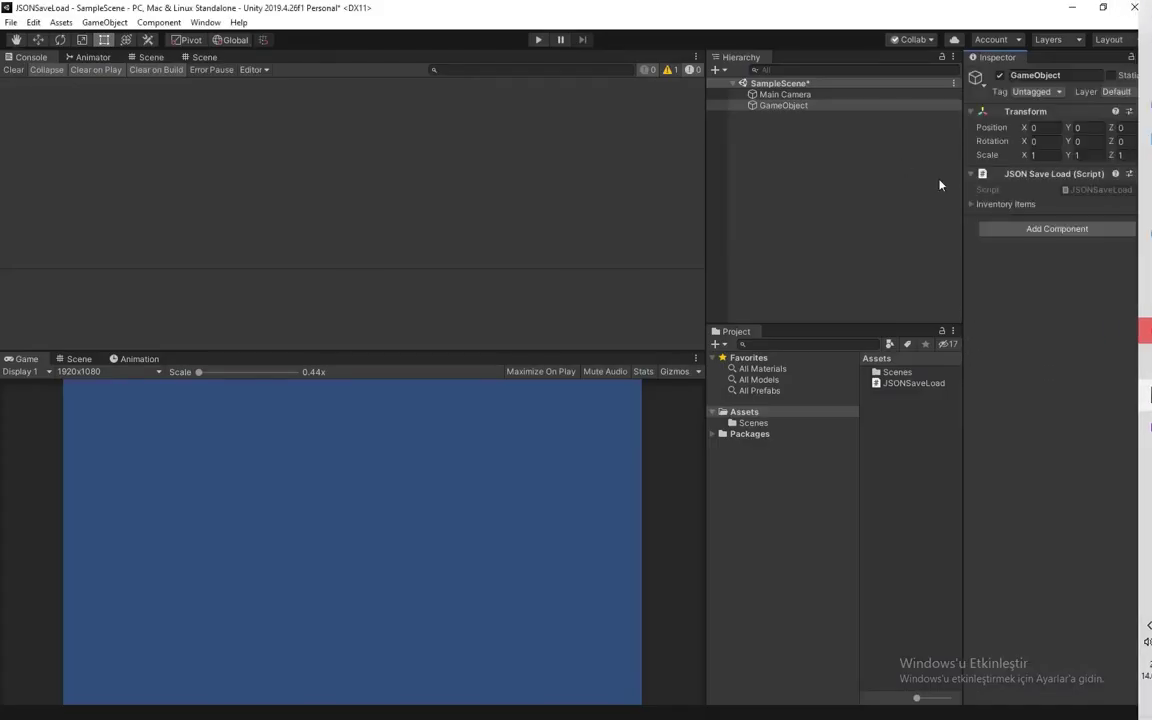
- Resize the Inventory Items list to 2 and name the first item Bıçak
click(998, 218)
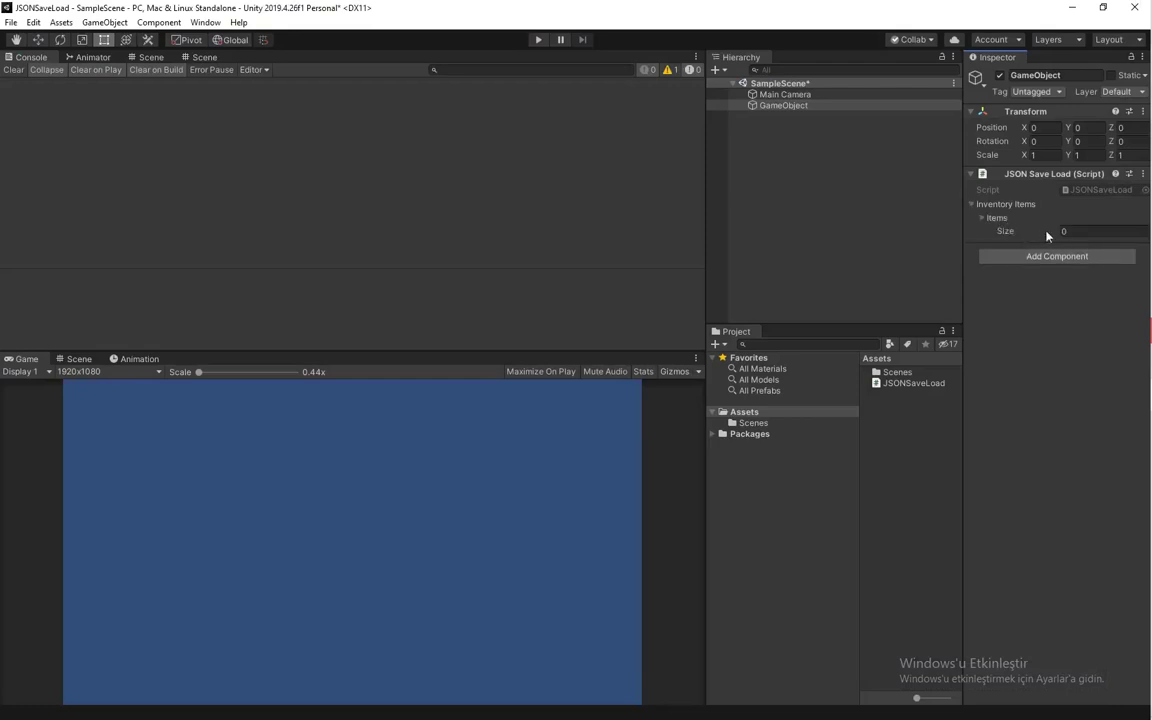
click(1075, 231)
text(2)
key(Return)
click(1015, 245)
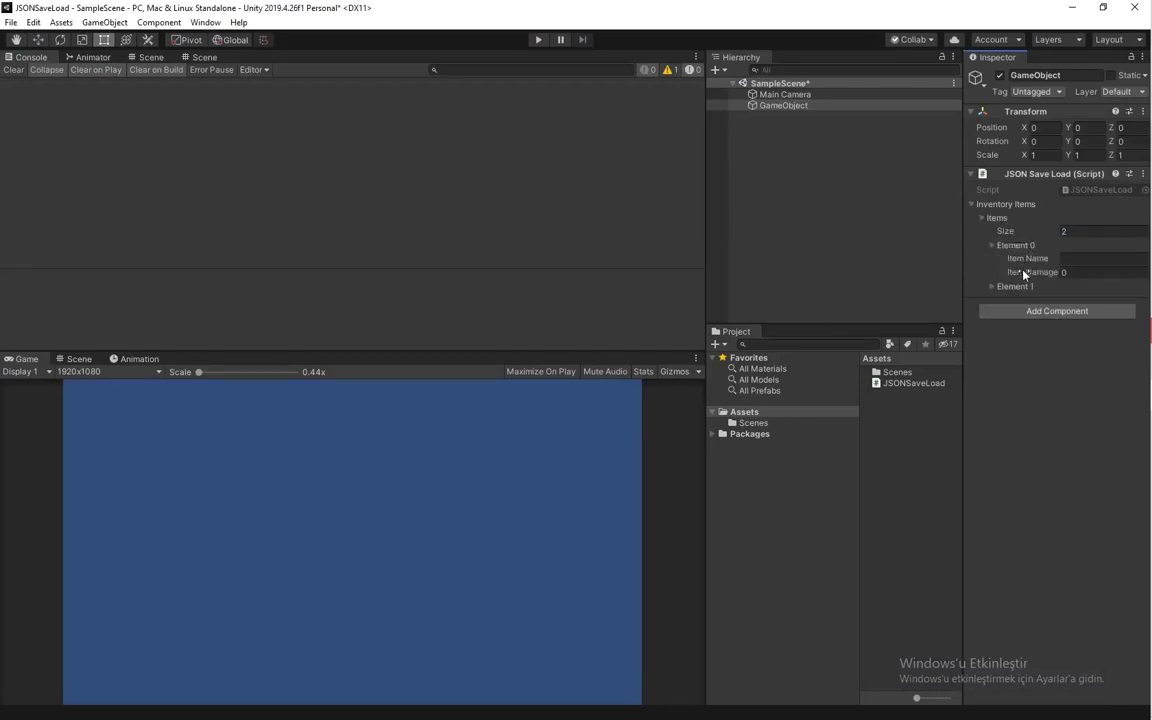
click(1015, 286)
click(1100, 258)
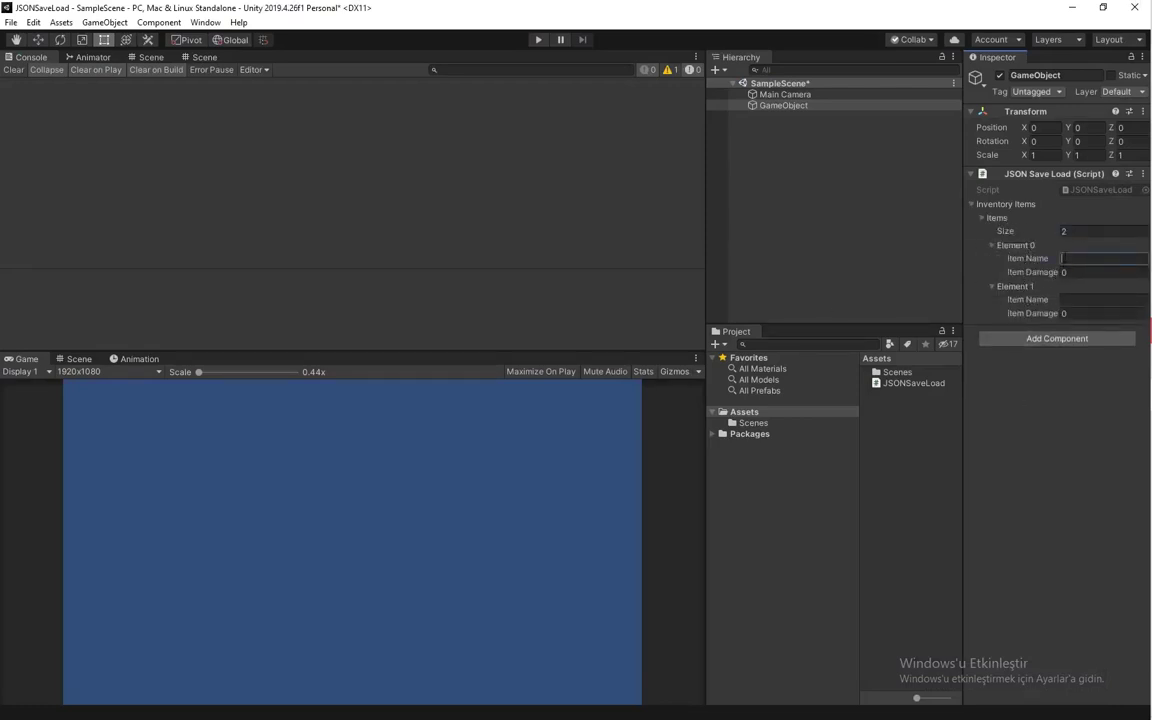
text(Bıçak)
- Set Bıçak's damage to 20 and make the second item Silah with damage 60
click(1078, 299)
text(Sila)
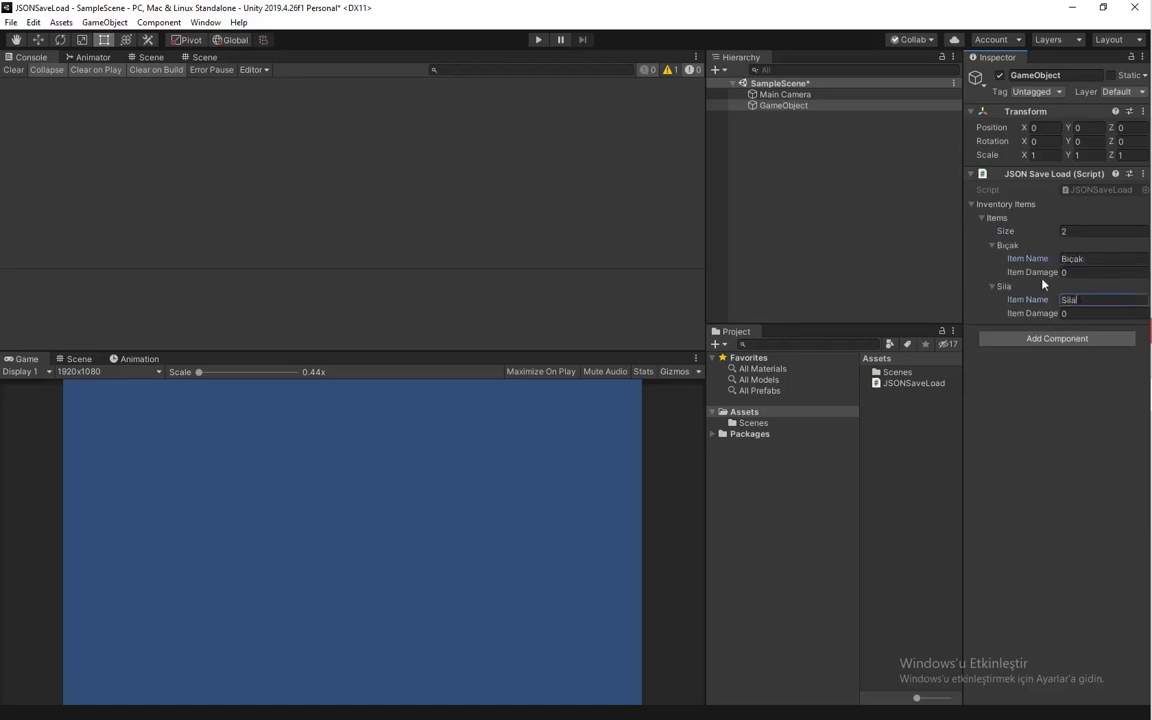
click(1088, 273)
text(20)
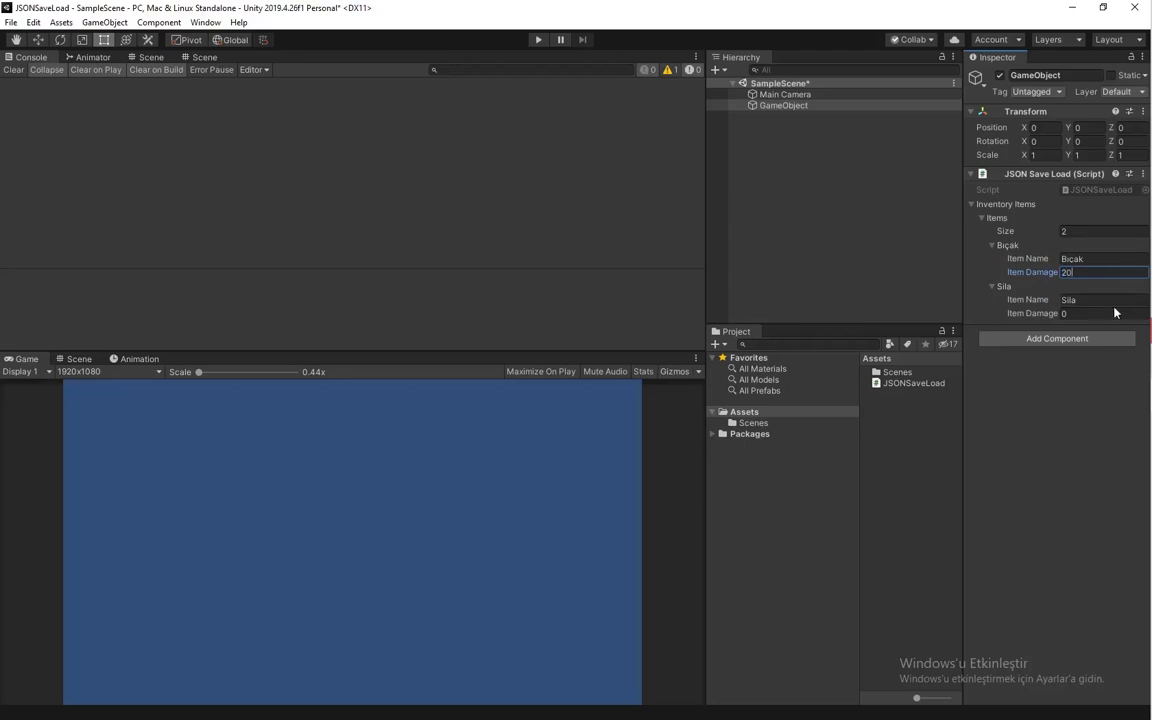
click(1110, 299)
click(1105, 313)
text(60)
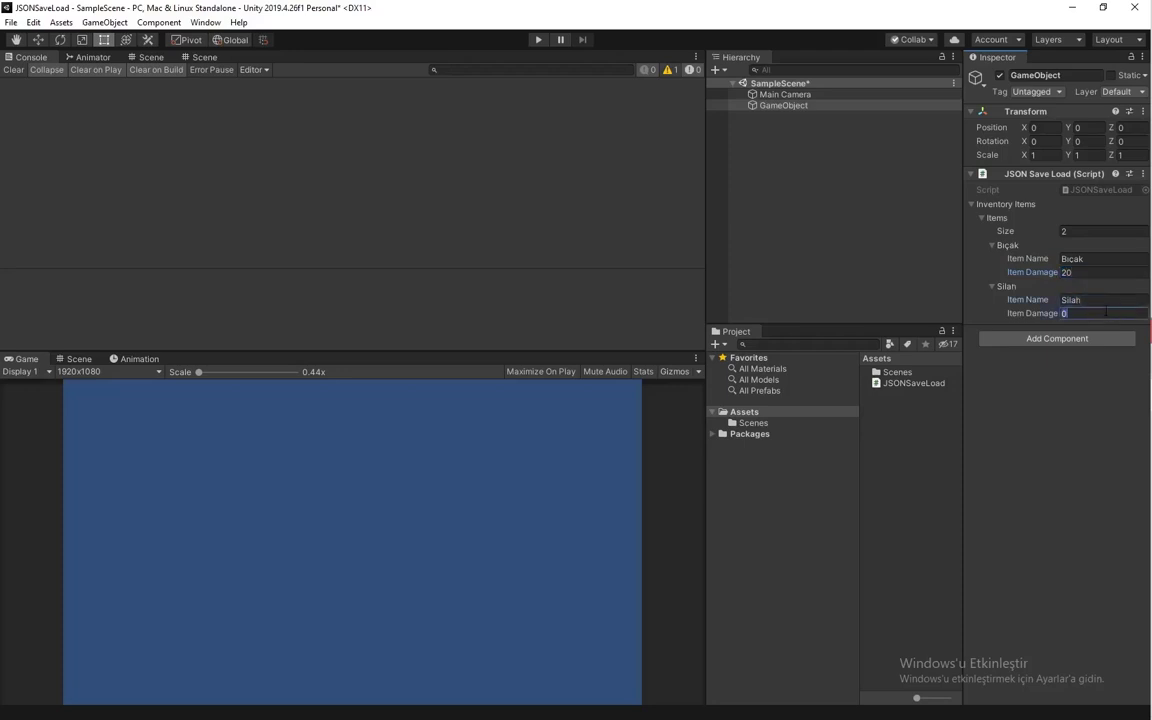
click(997, 217)
click(997, 217)
click(1078, 259)
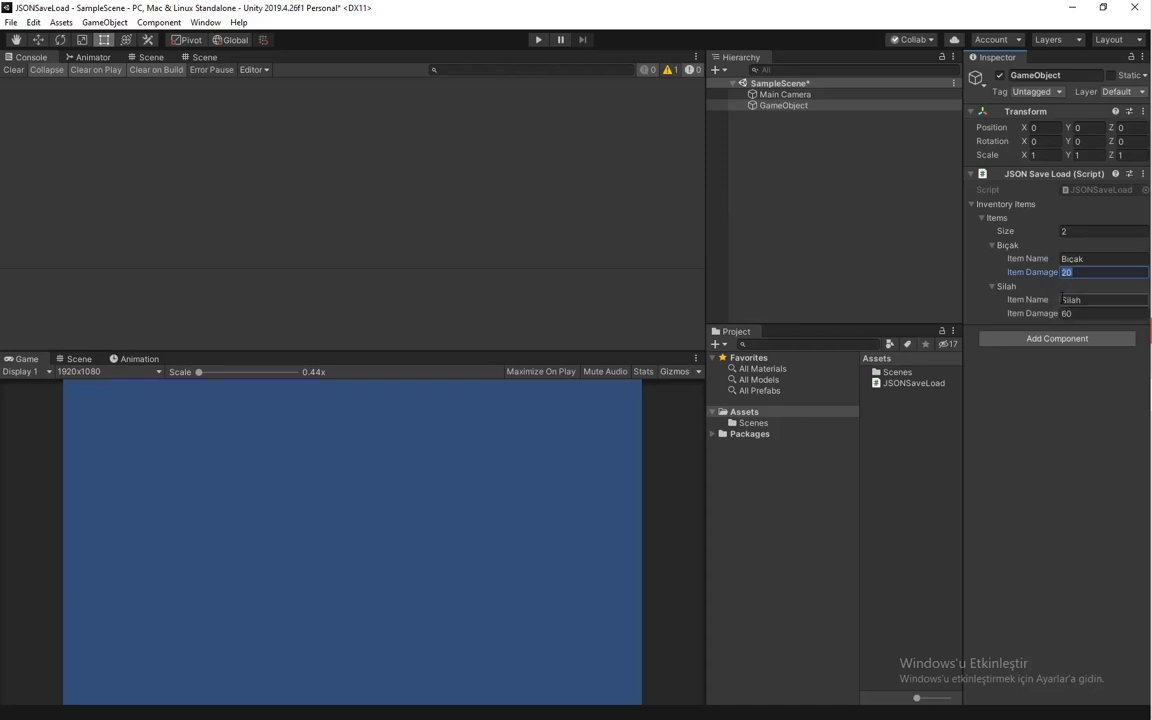
click(1098, 299)
click(1068, 313)
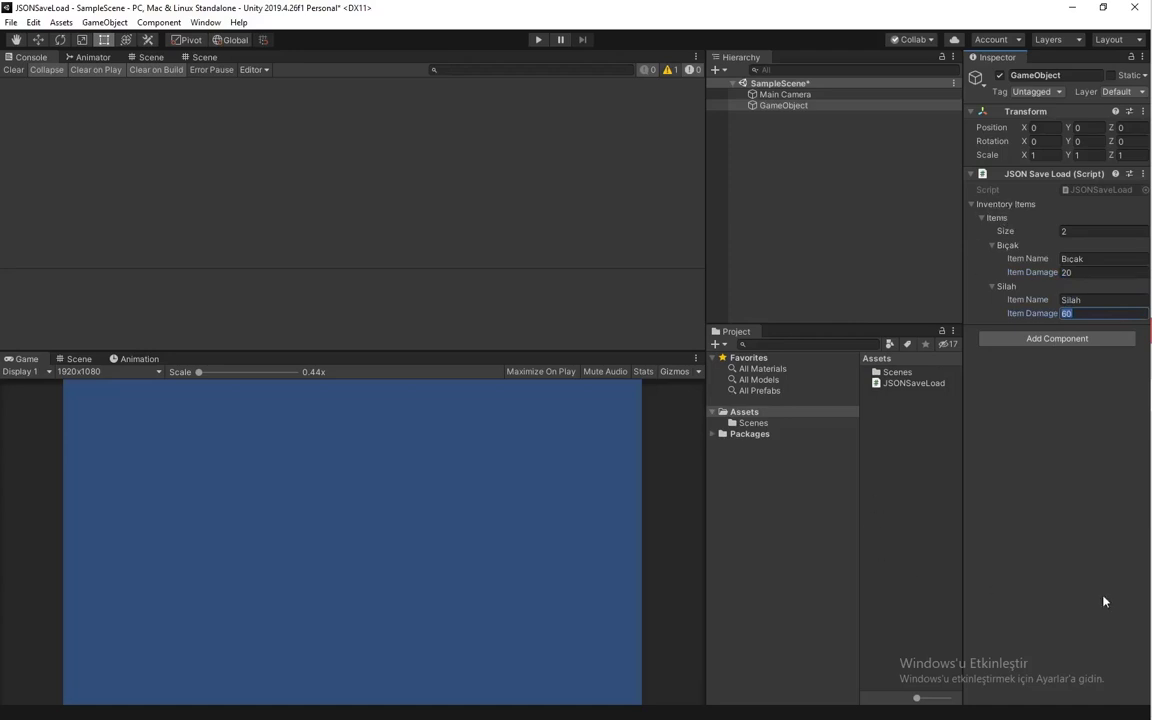
click(1131, 429)
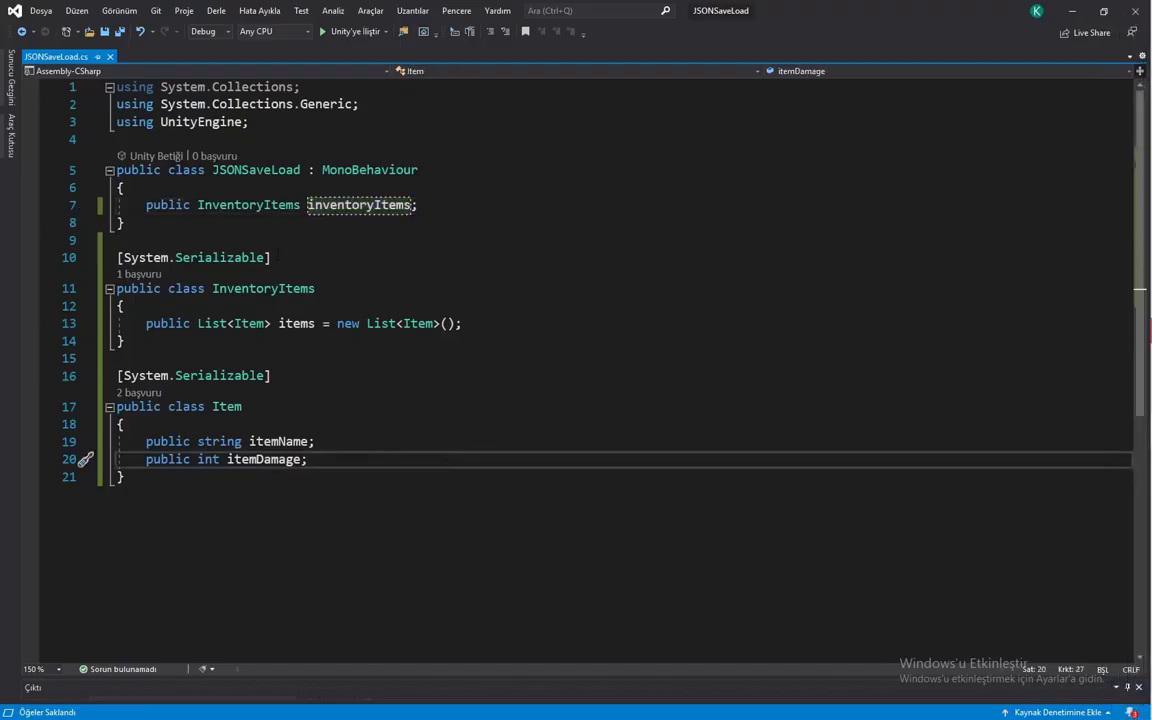
- Below line 7, write public void SaveInventoryItems() with an empty body
click(418, 205)
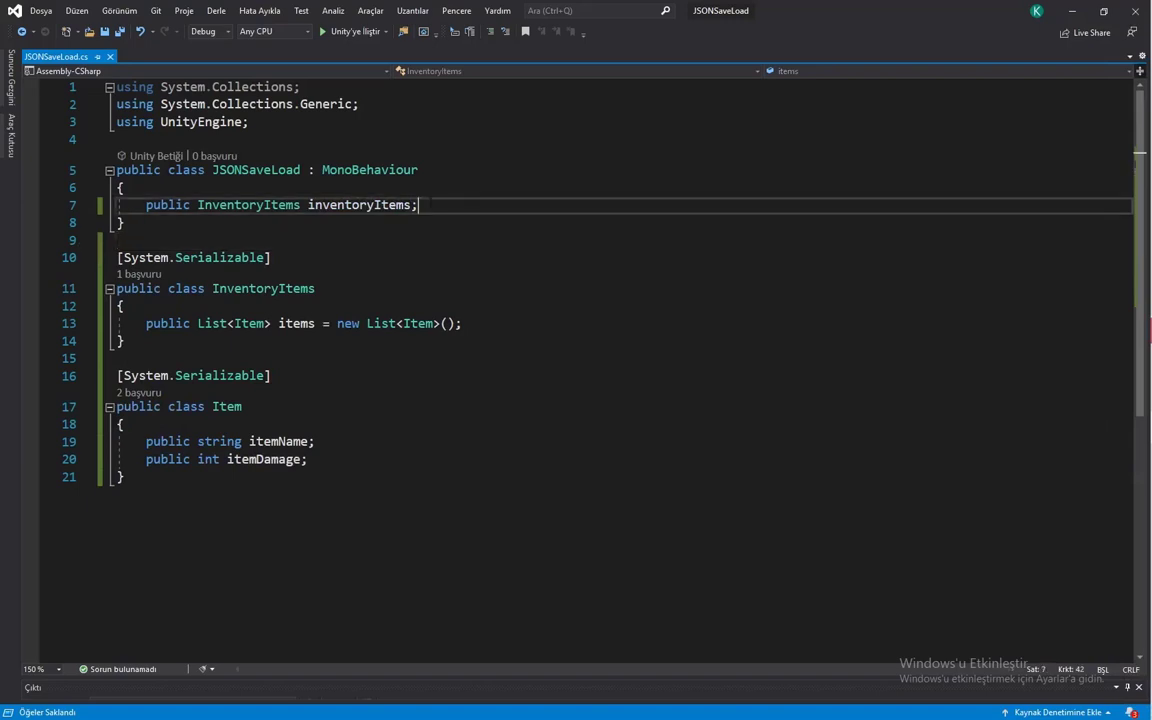
key(Return)
key(Return)
text(pub)
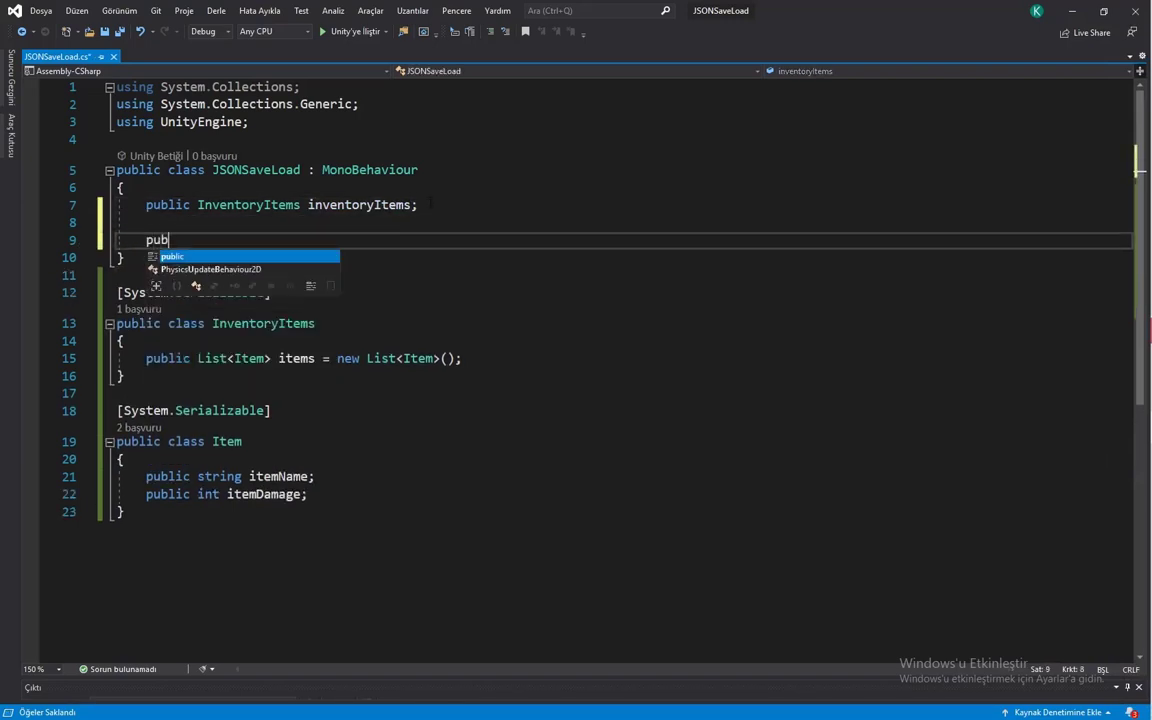
text(lic void L)
key(BackSpace)
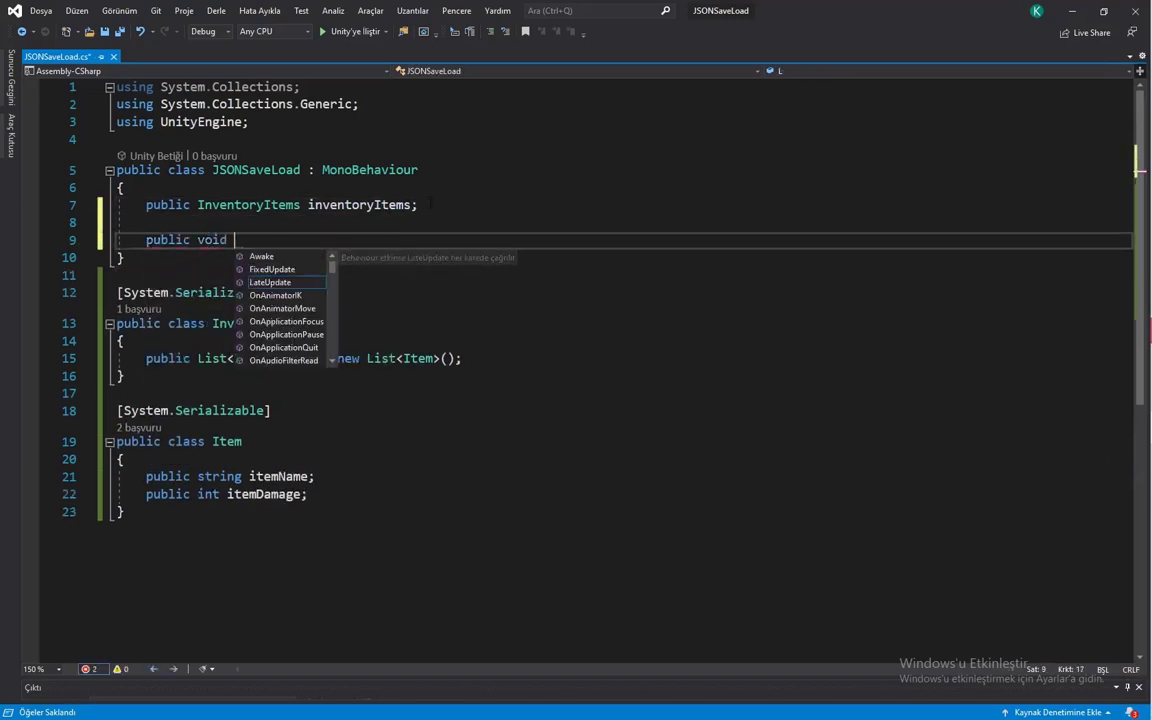
text(SaveInv)
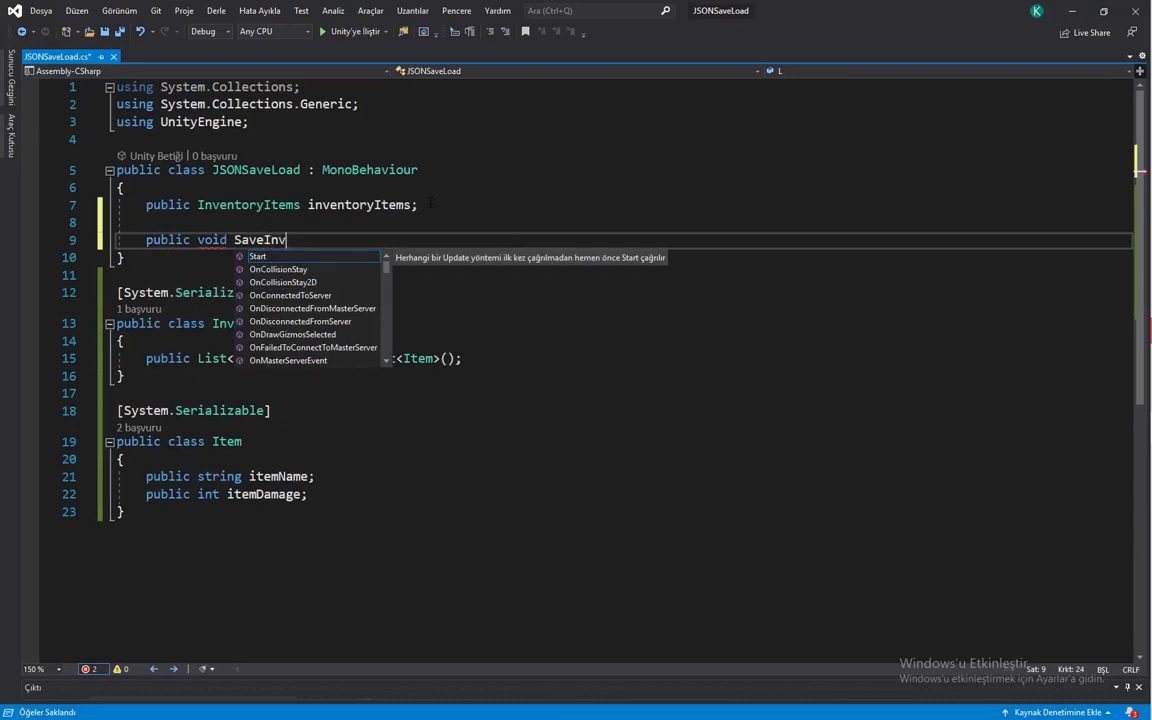
text(entoryItems)
text(())
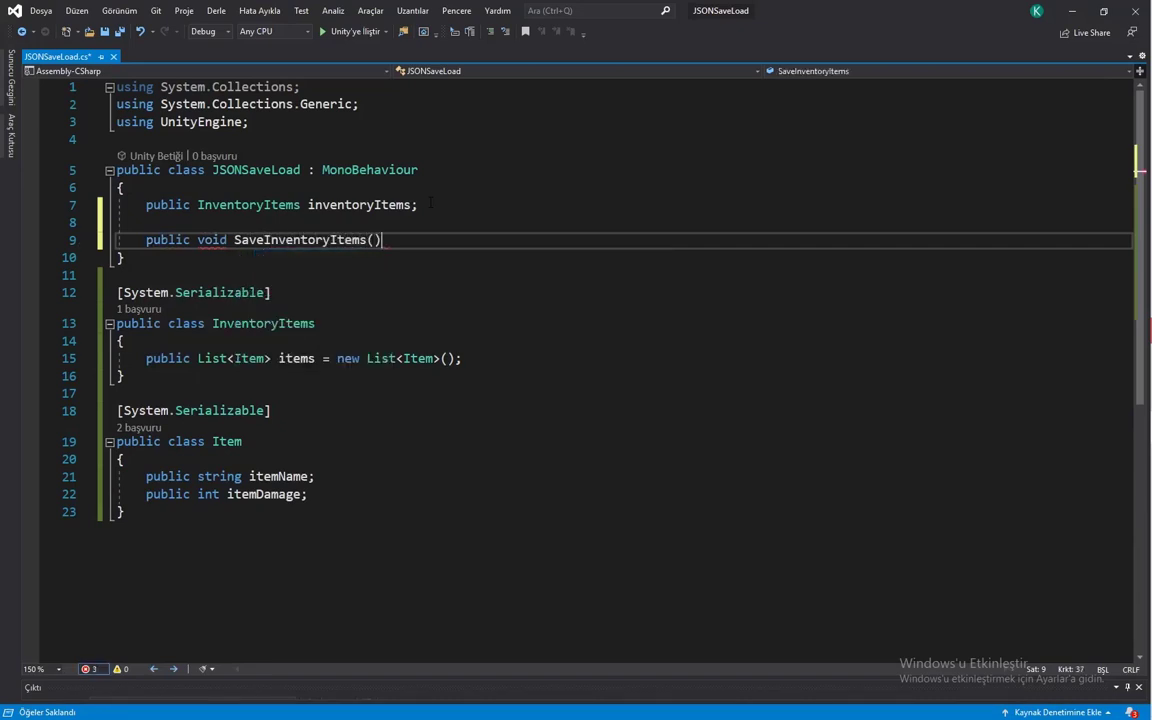
text({)
key(Return)
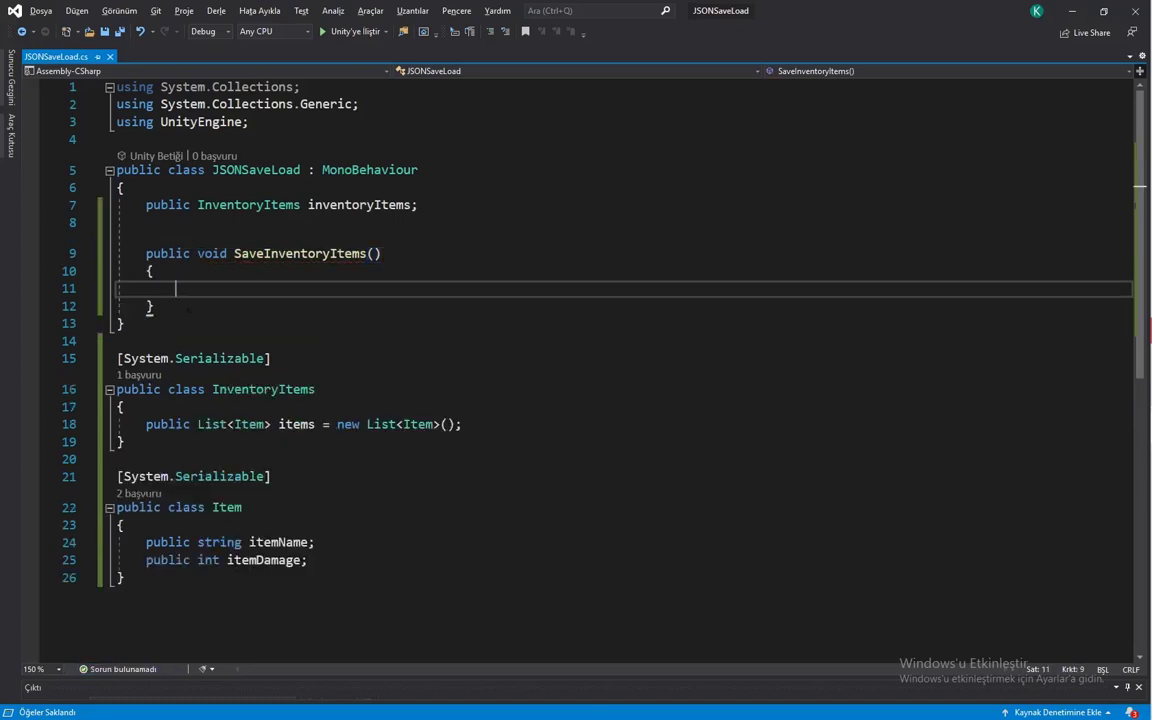
drag(366, 253, 301, 253)
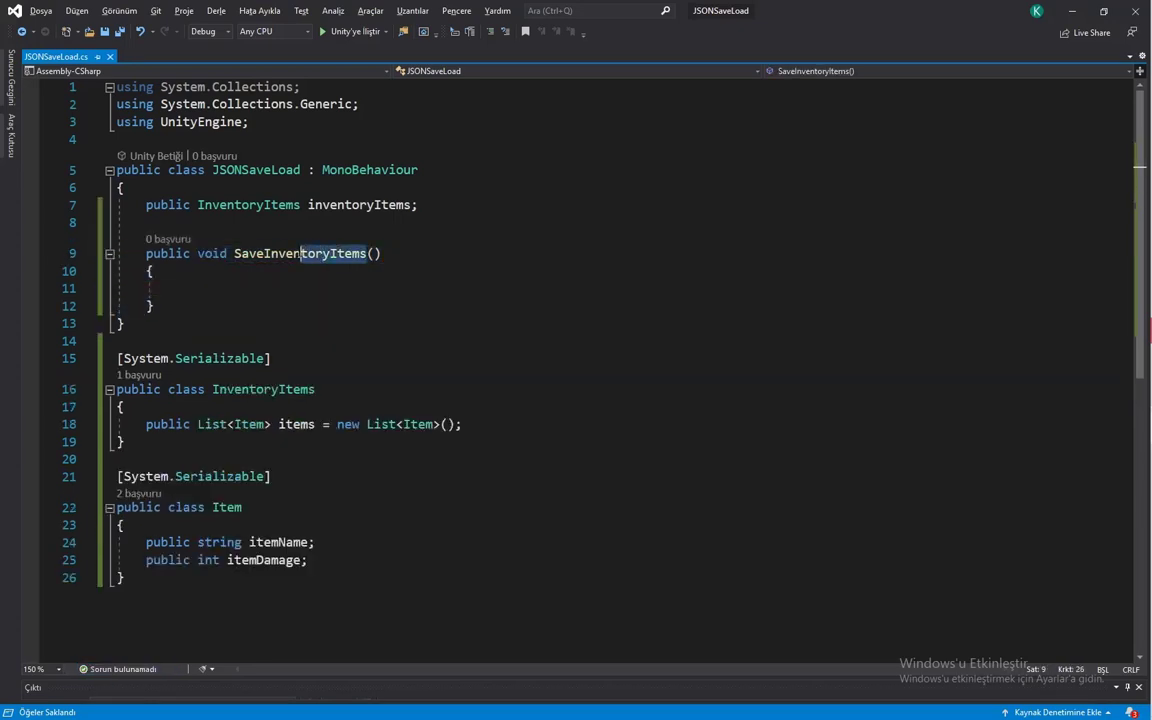
click(360, 204)
drag(198, 204, 301, 204)
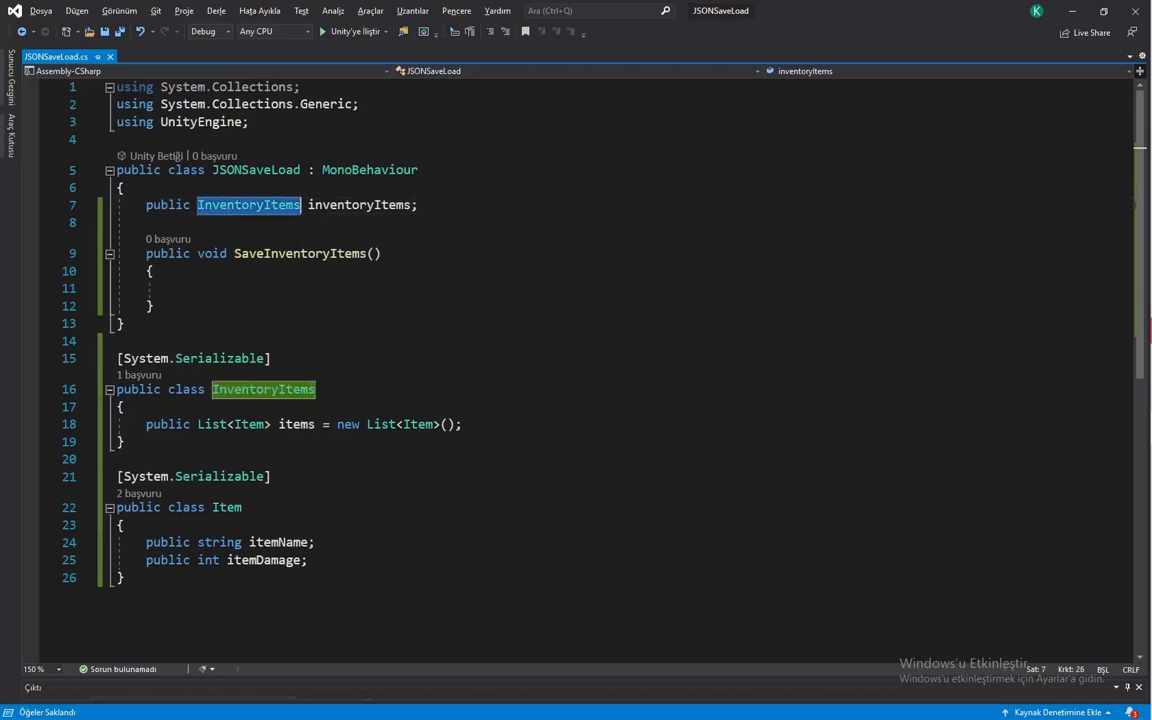
click(340, 288)
ctrl+scroll(362, 351, up, 2)
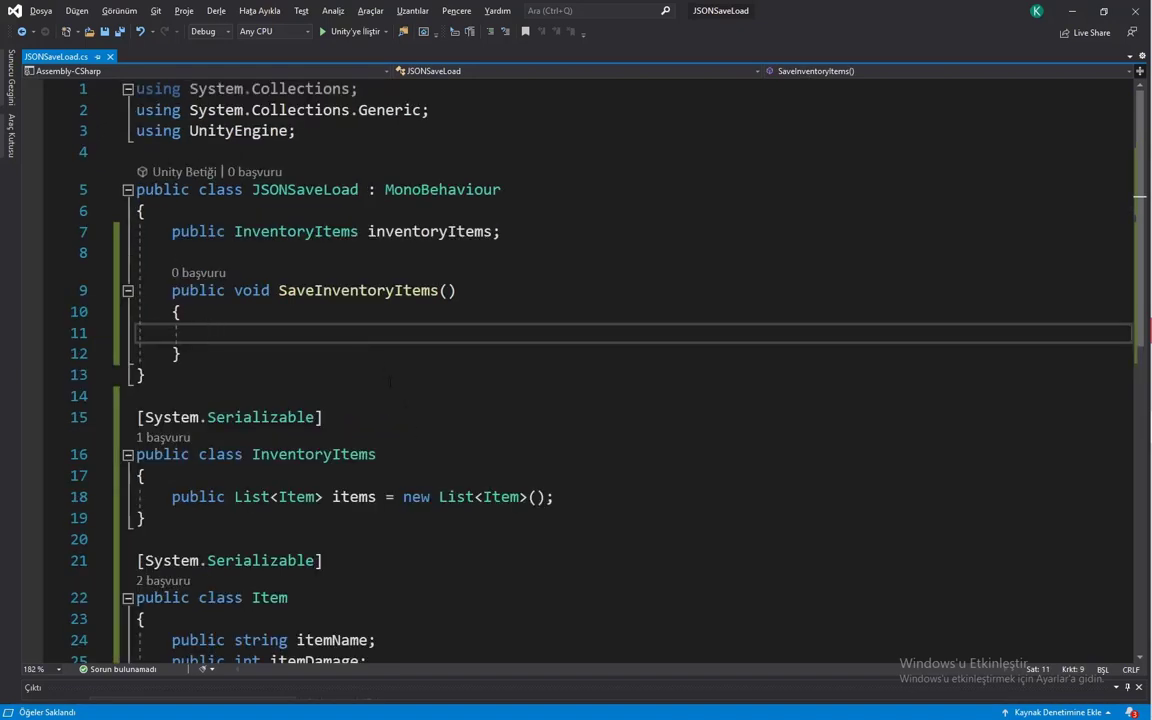
- Write var data = JsonUtility.ToJson(inventoryItems); as the first line of SaveInventoryItems
text(va)
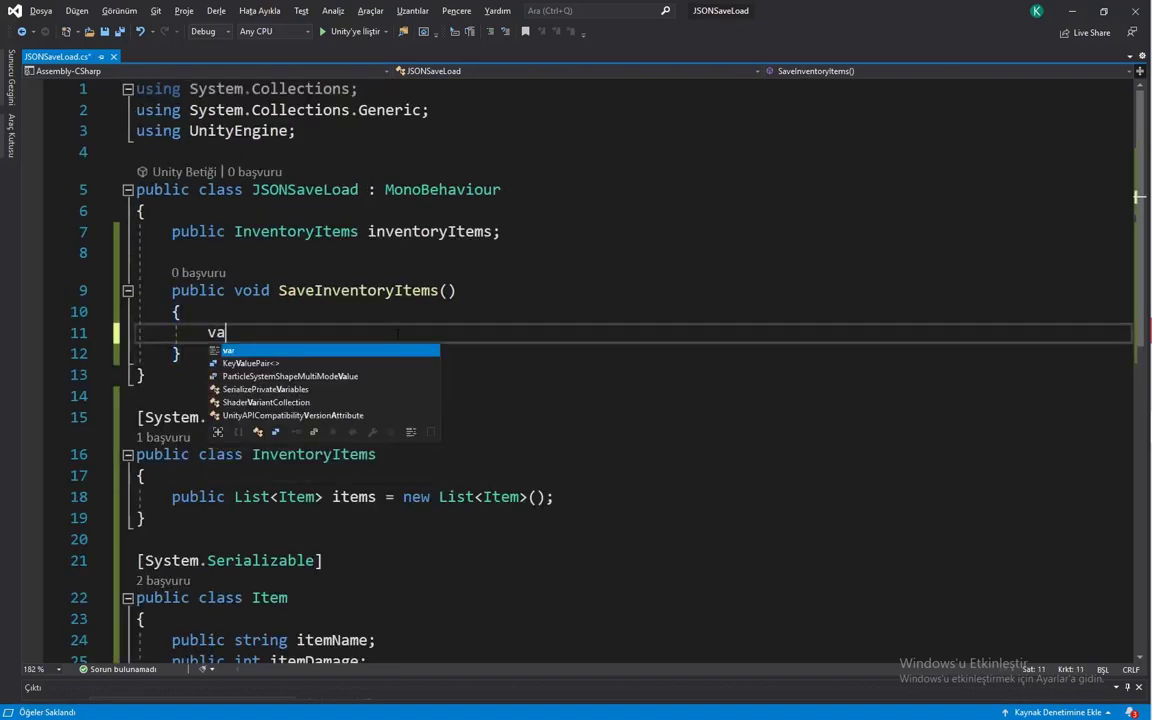
text(r)
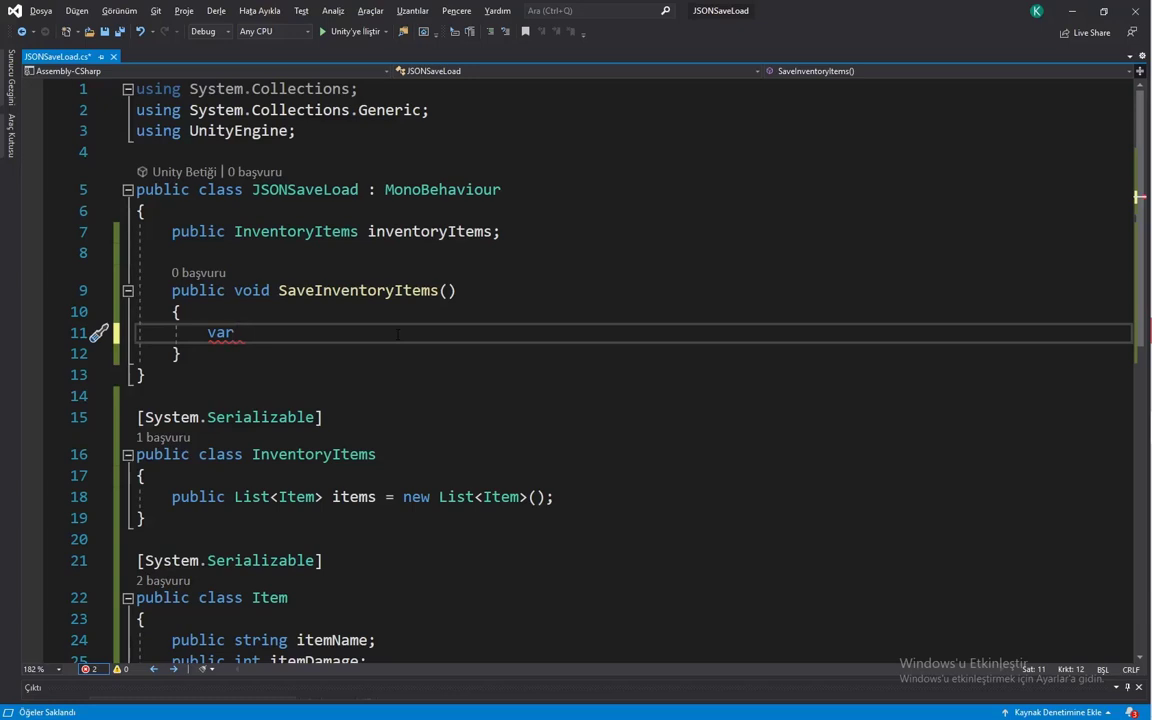
key(ctrl+shift+Left)
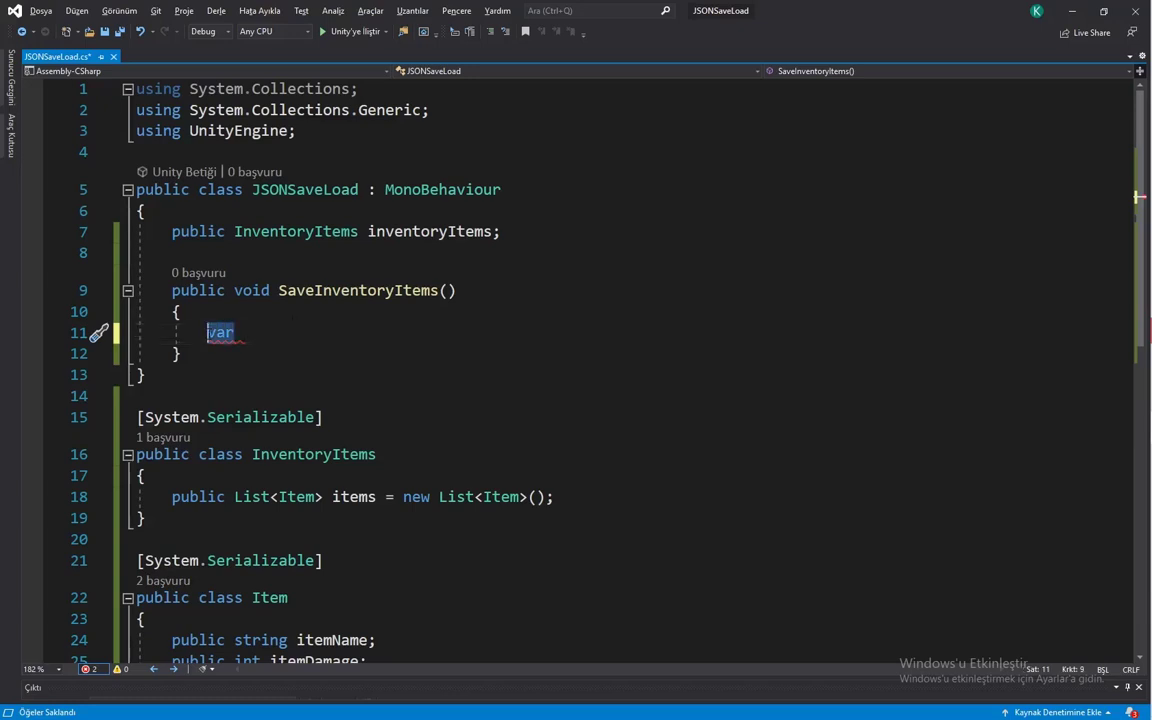
click(318, 337)
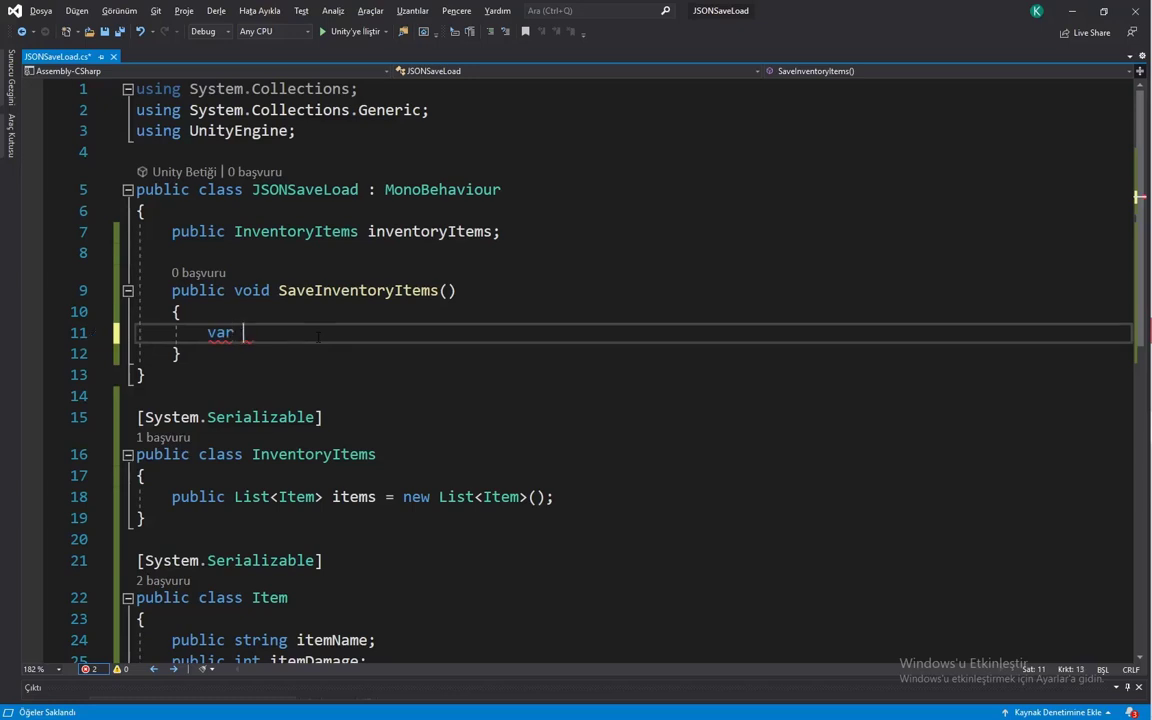
text(data)
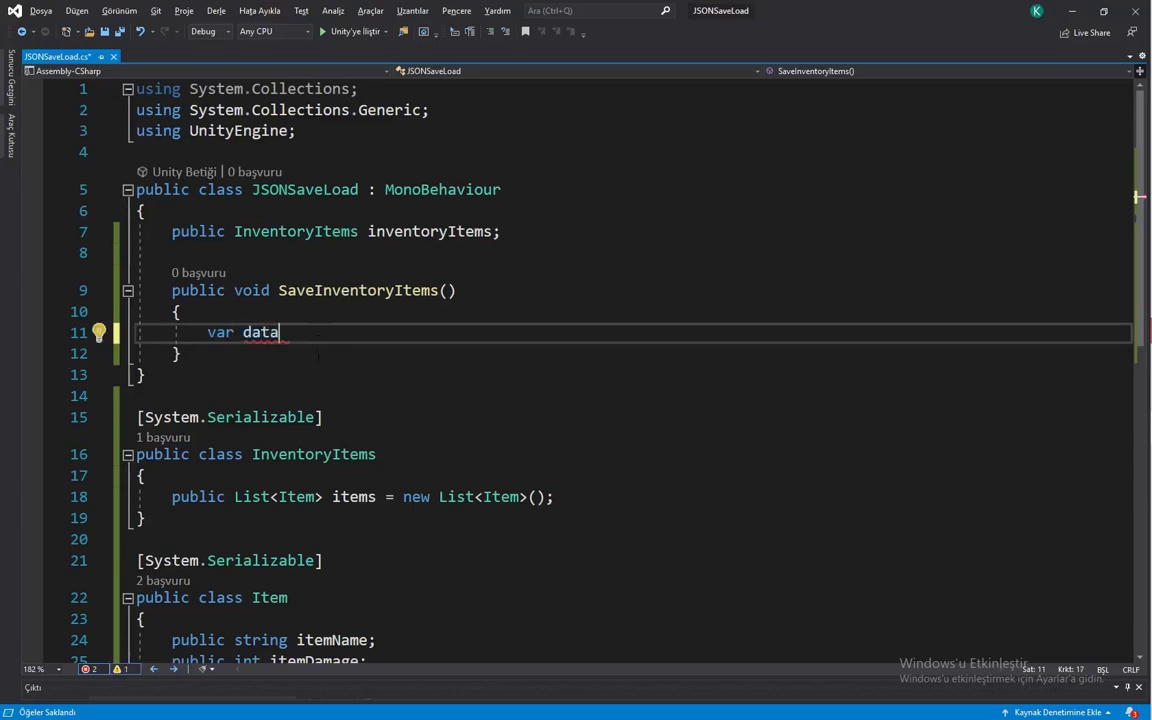
text( = )
text(Jso)
key(Tab)
text(.)
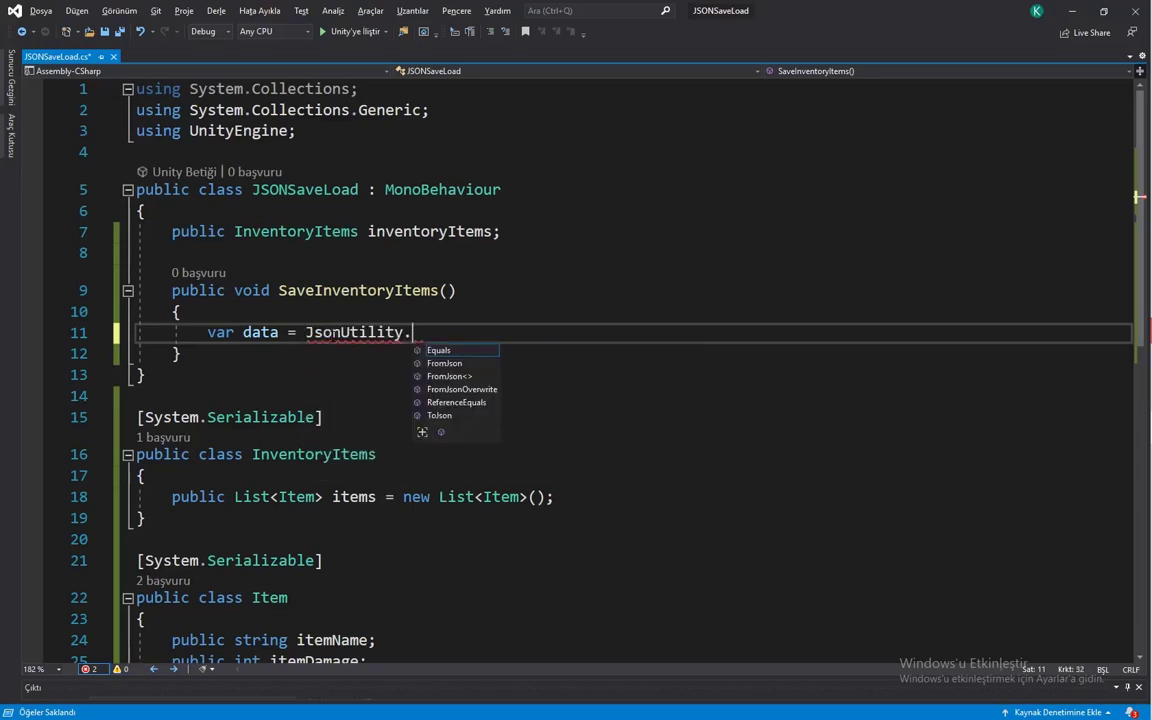
text(to)
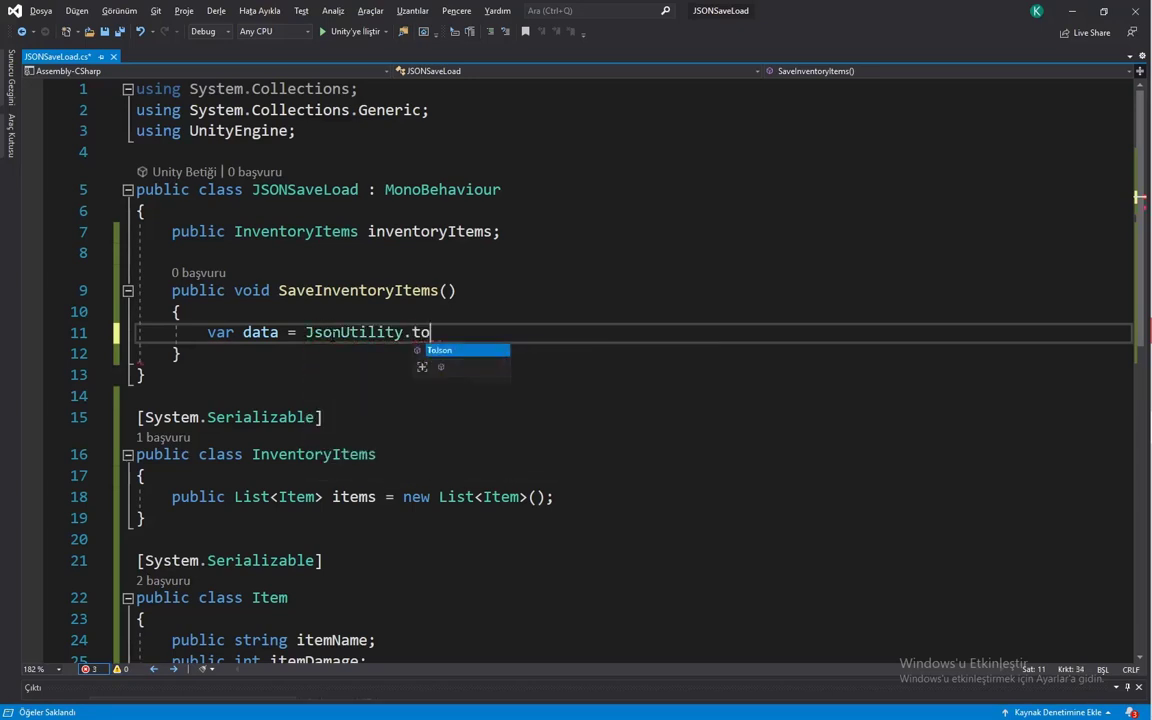
key(Tab)
text(()
key(Escape)
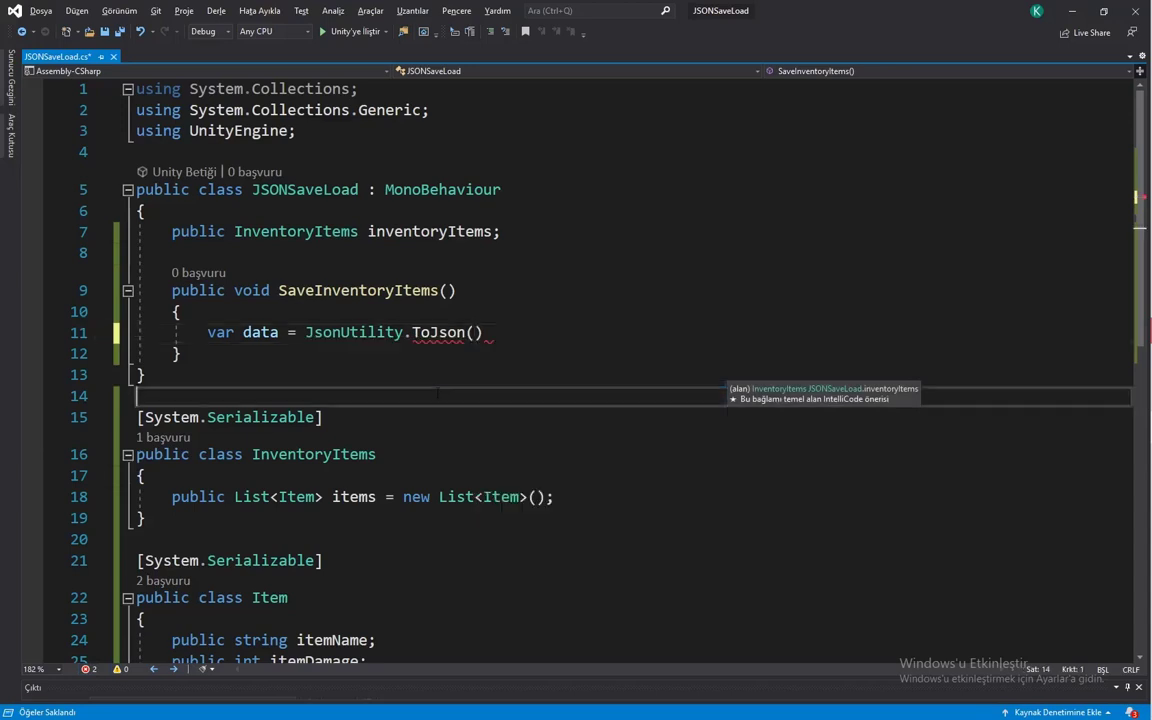
key(Right)
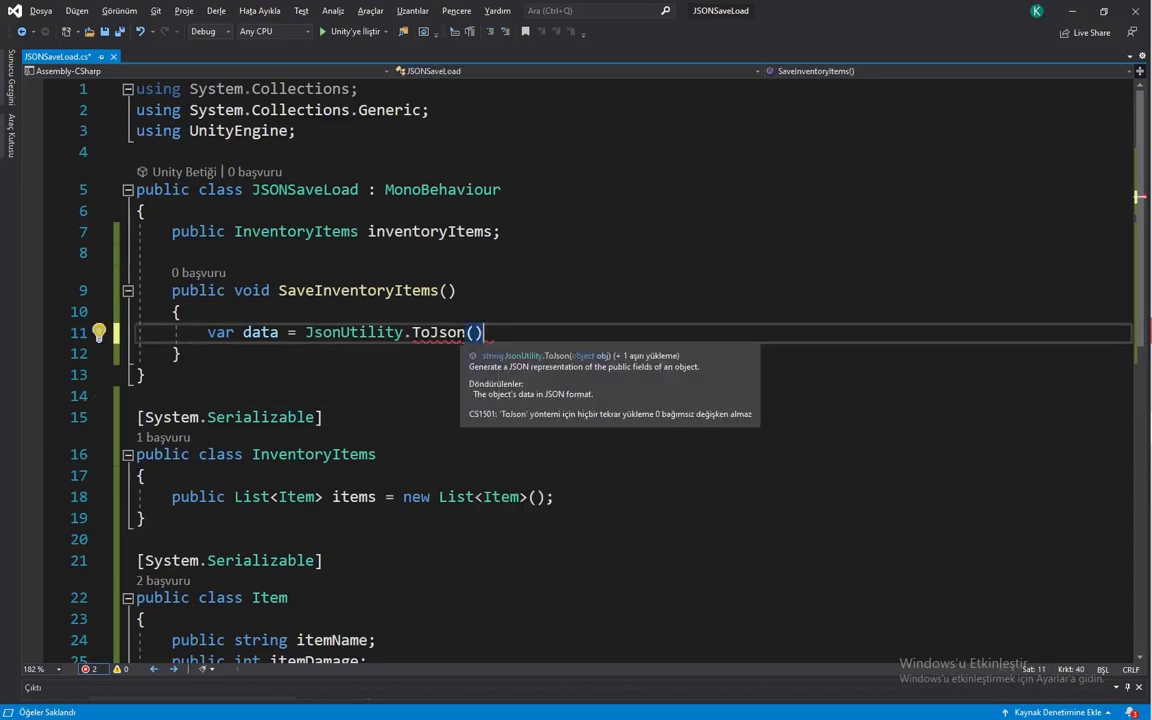
key(Left)
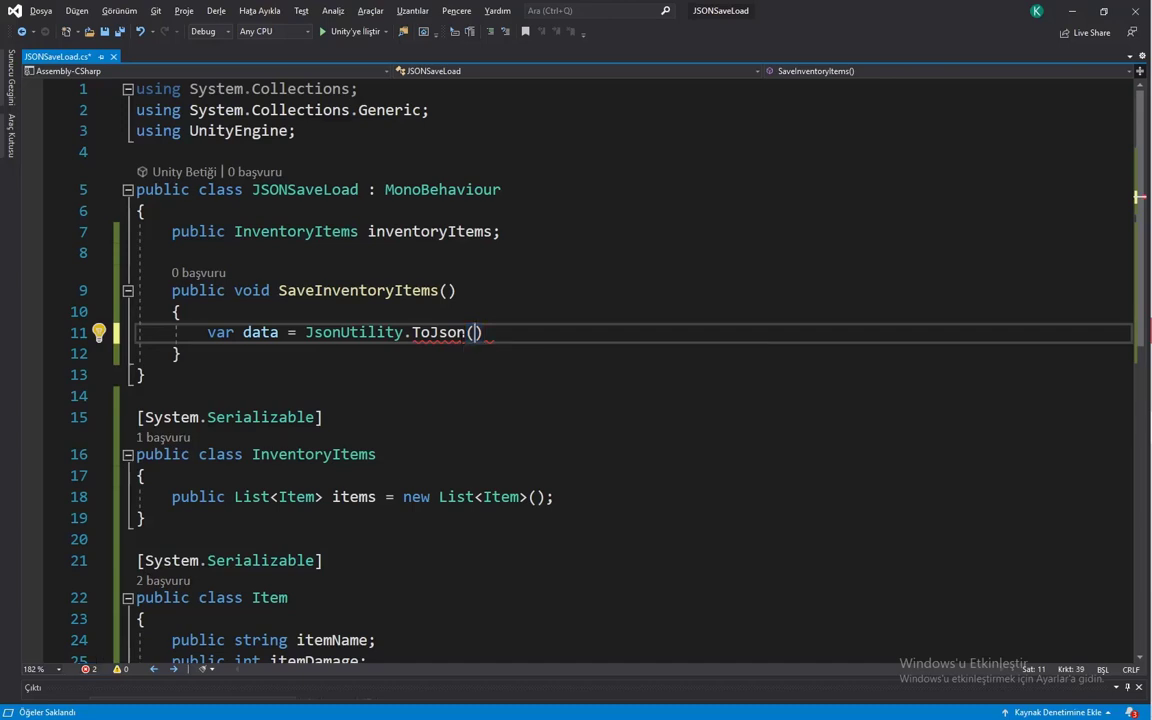
text(inve)
key(Tab)
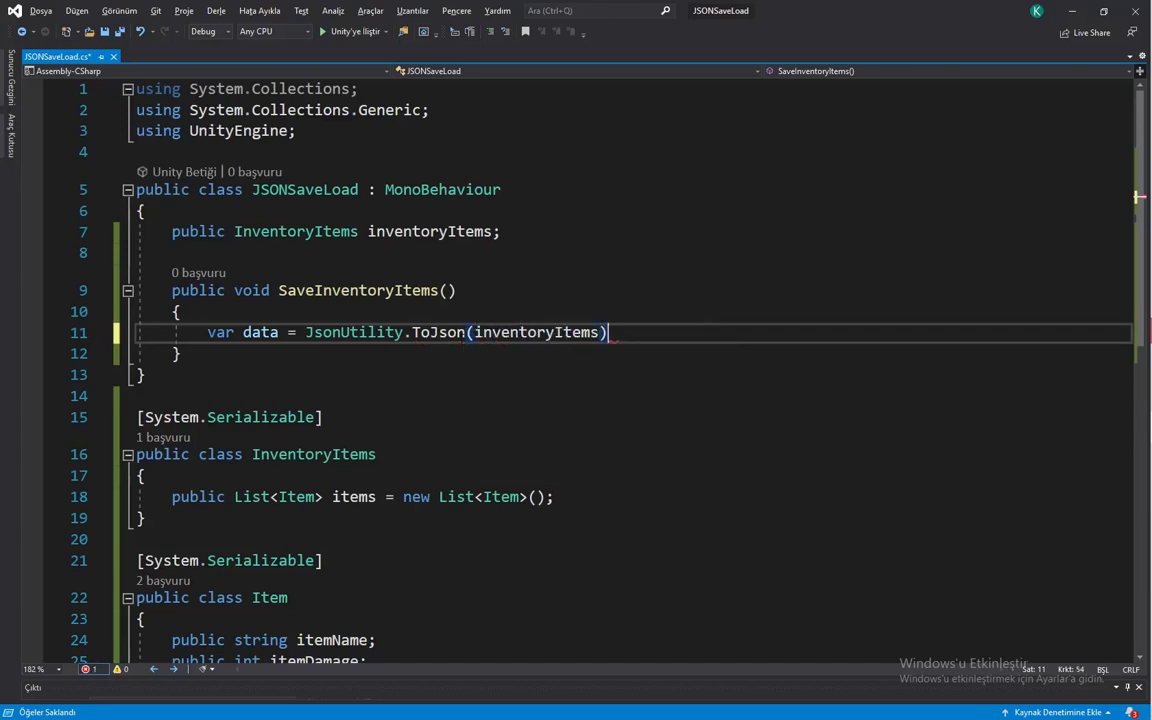
key(End)
text(;)
drag(616, 332, 207, 332)
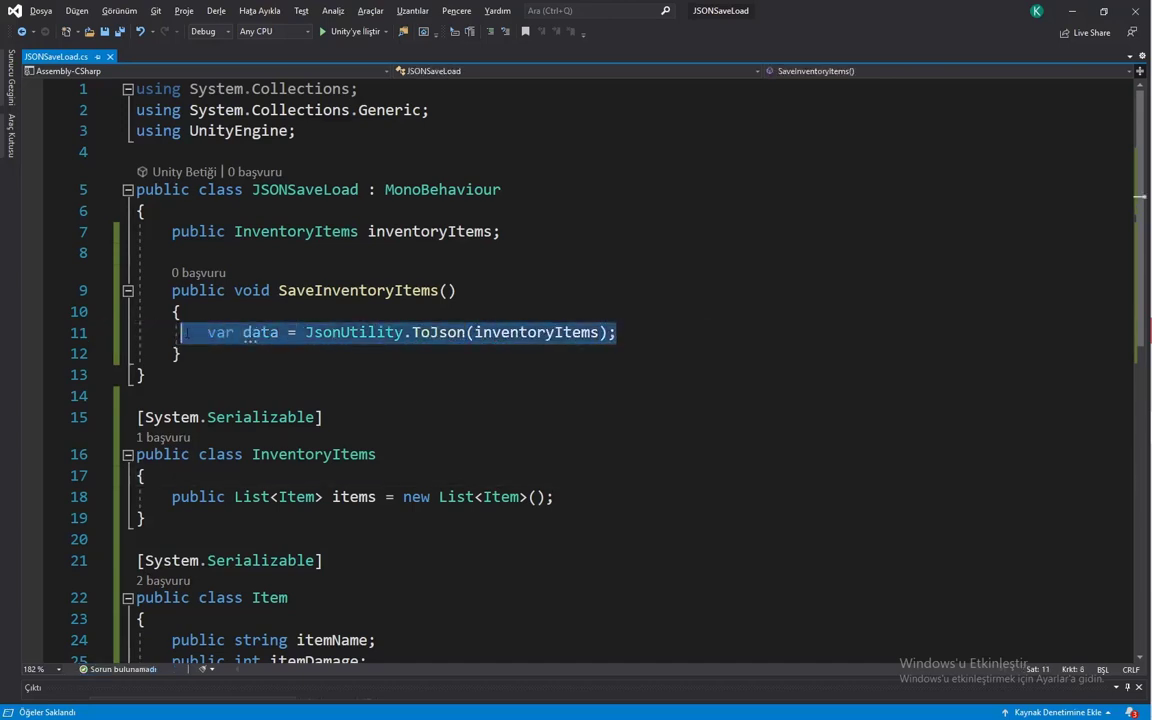
drag(616, 332, 207, 332)
click(146, 375)
click(250, 332)
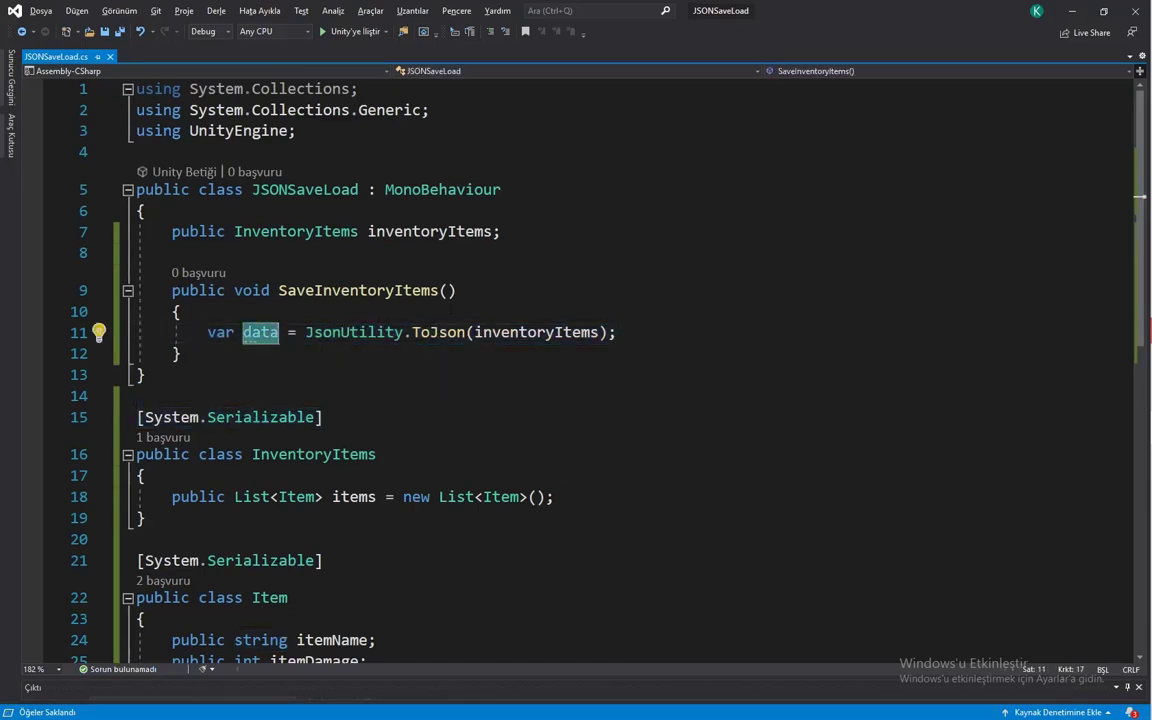
click(540, 332)
drag(404, 332, 310, 332)
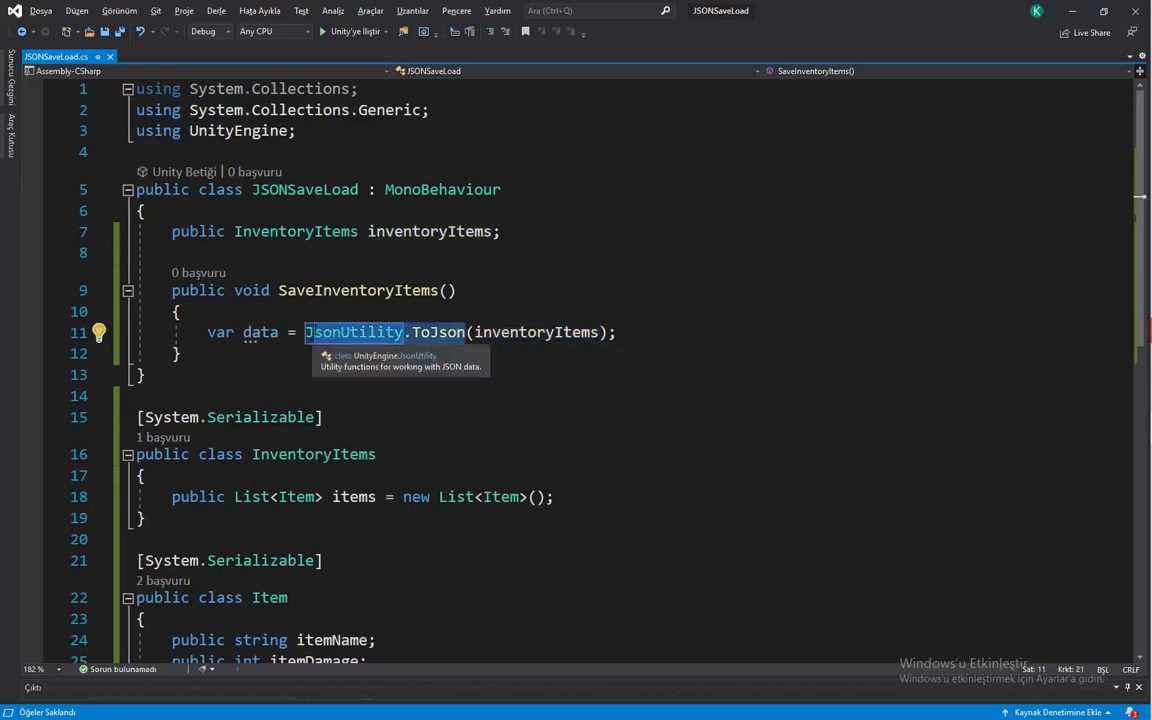
- Add PlayerPrefs.SetString("Data", data); and a Debug.Log("Saved"); line below it
click(620, 332)
key(Return)
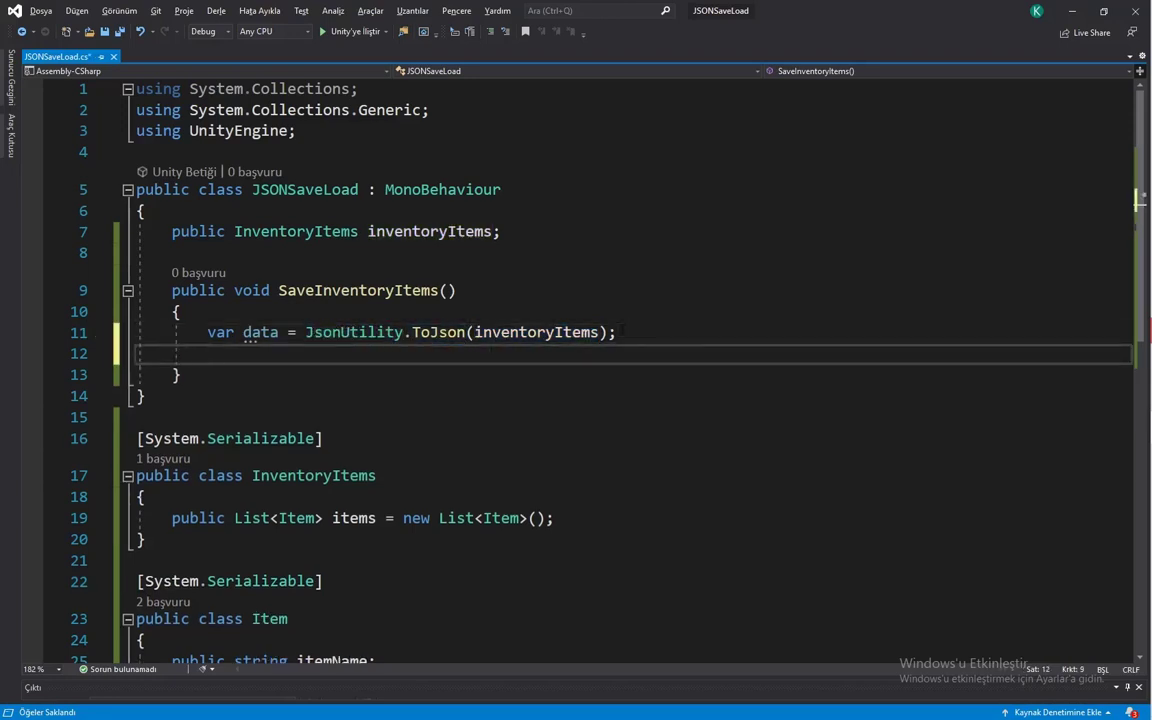
text(Play)
key(Tab)
text(.set)
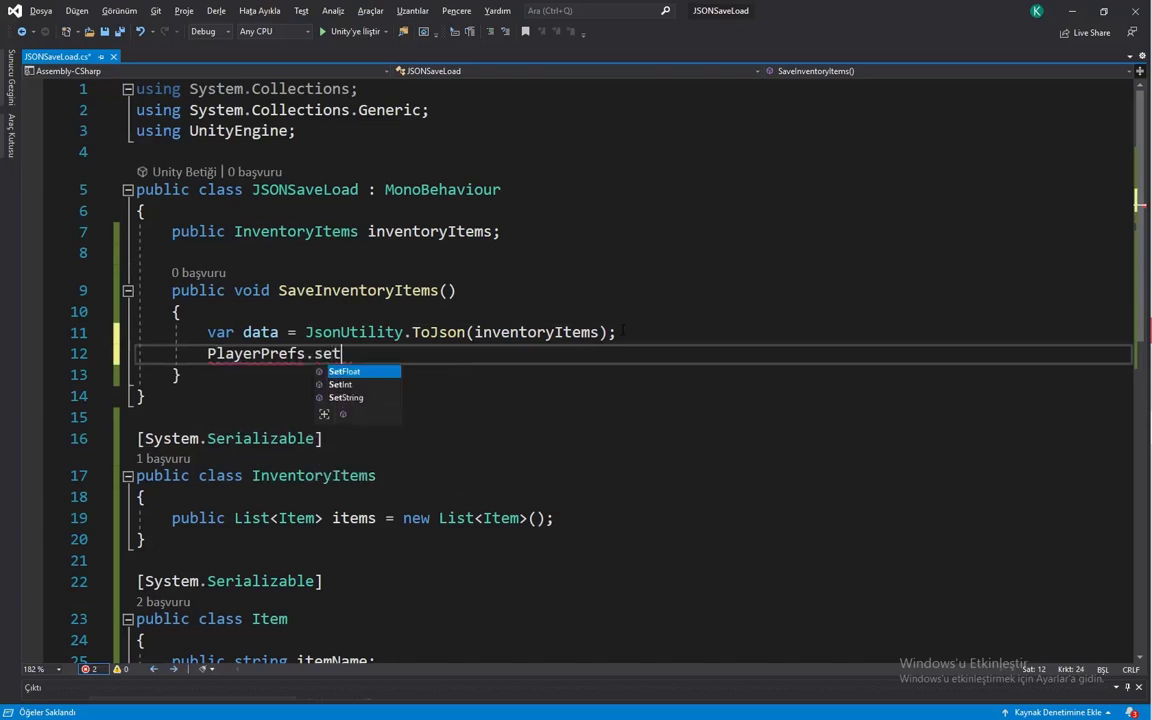
key(Down)
key(Down)
text(("Data)
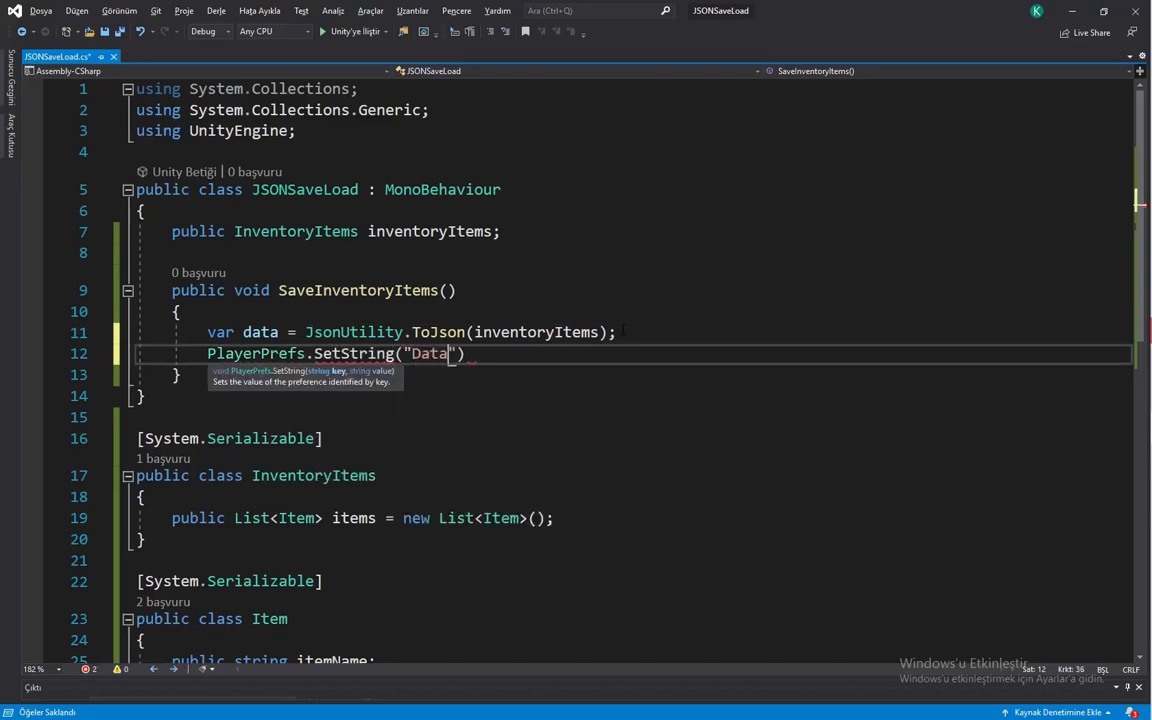
text(", data)
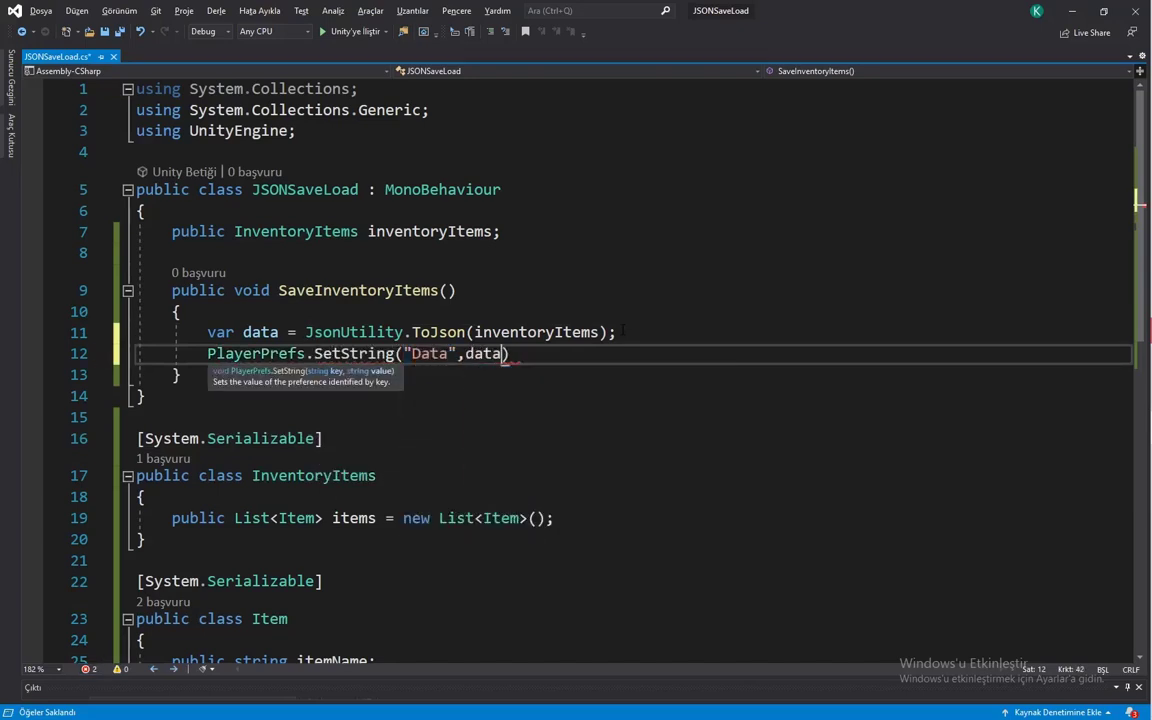
text();)
key(Return)
key(Return)
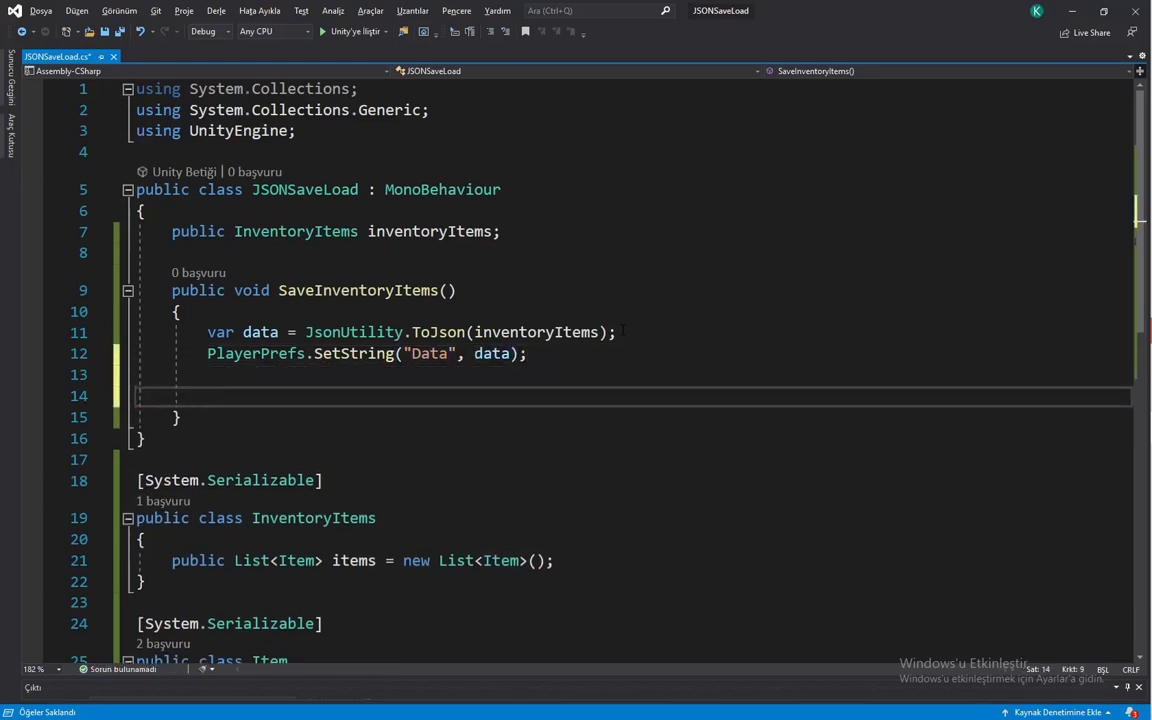
text(Debug.log)
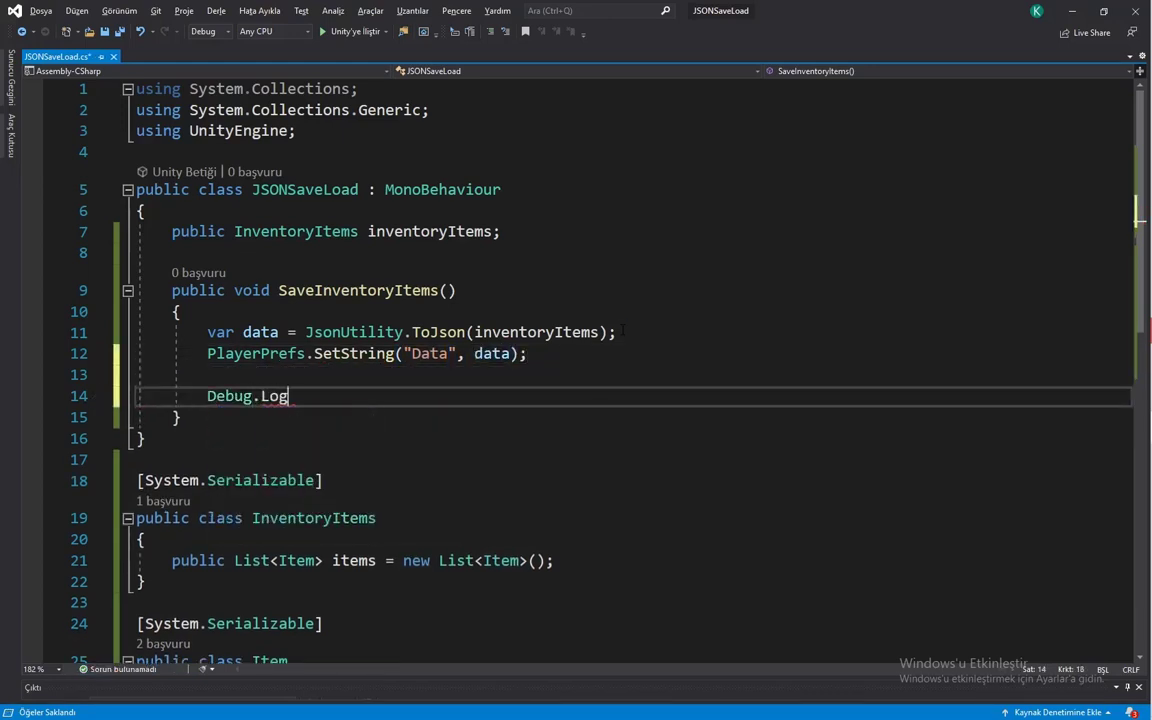
text(("Saved")
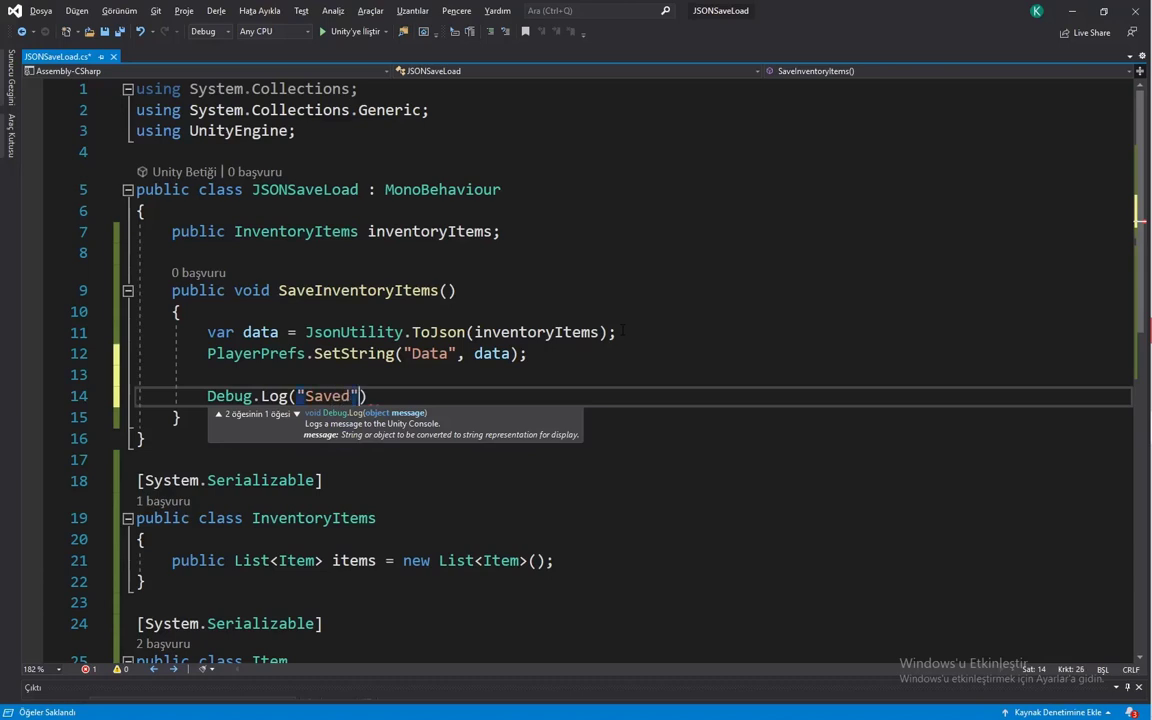
text();)
key(Down)
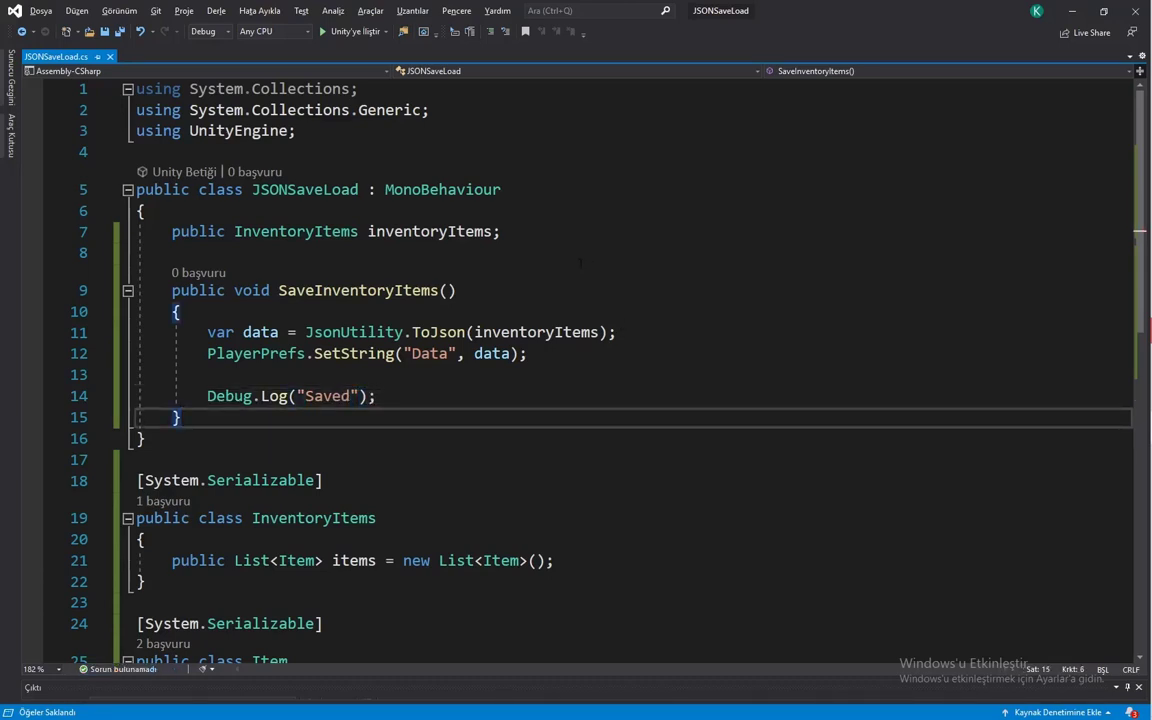
- Change the data declaration's var to string on line 11, then back to var
click(215, 332)
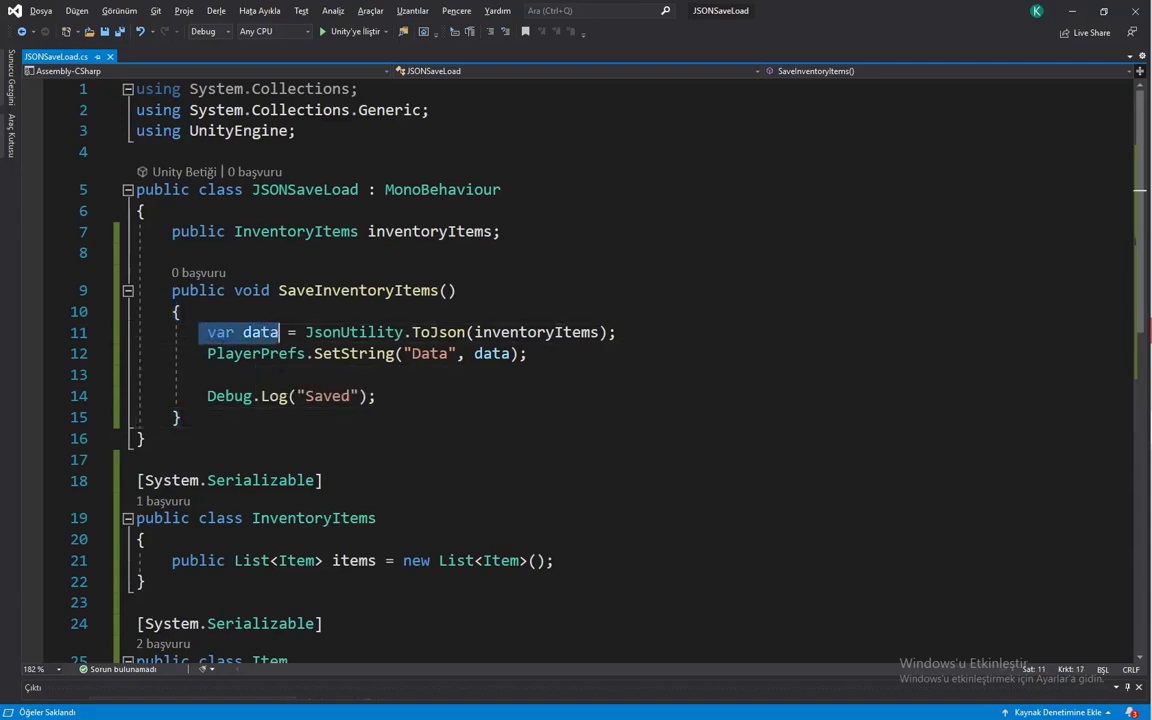
click(288, 396)
click(212, 332)
click(258, 480)
click(440, 332)
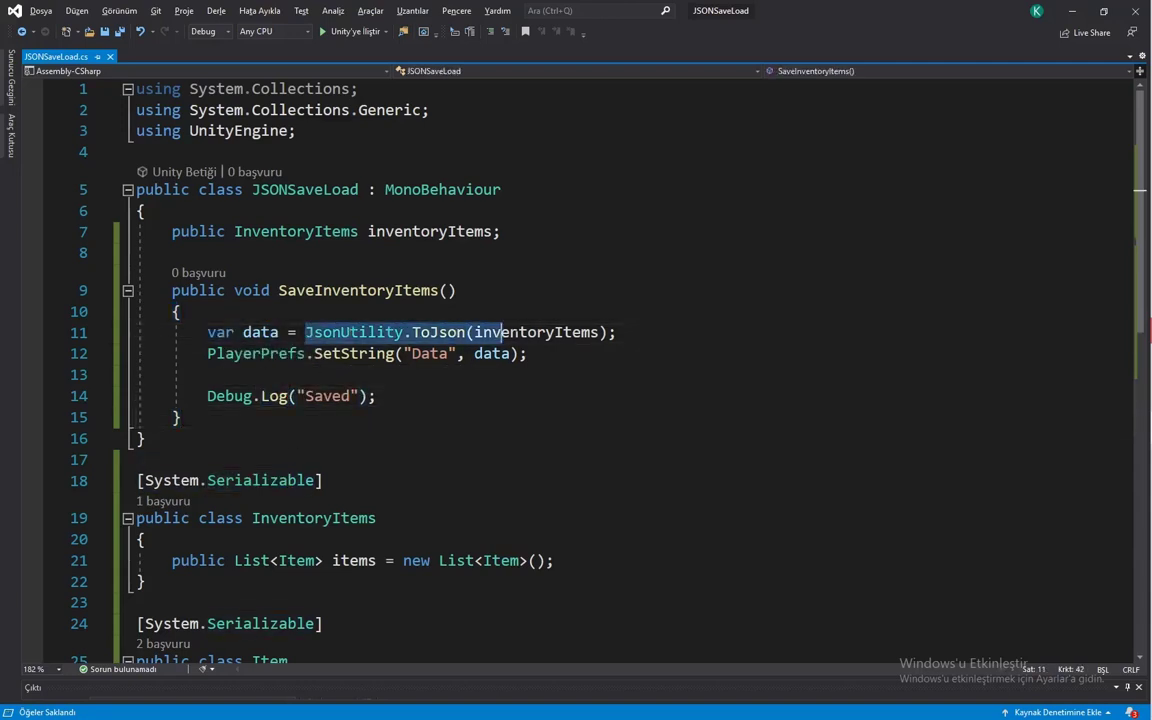
click(147, 438)
double_click(220, 332)
text(string)
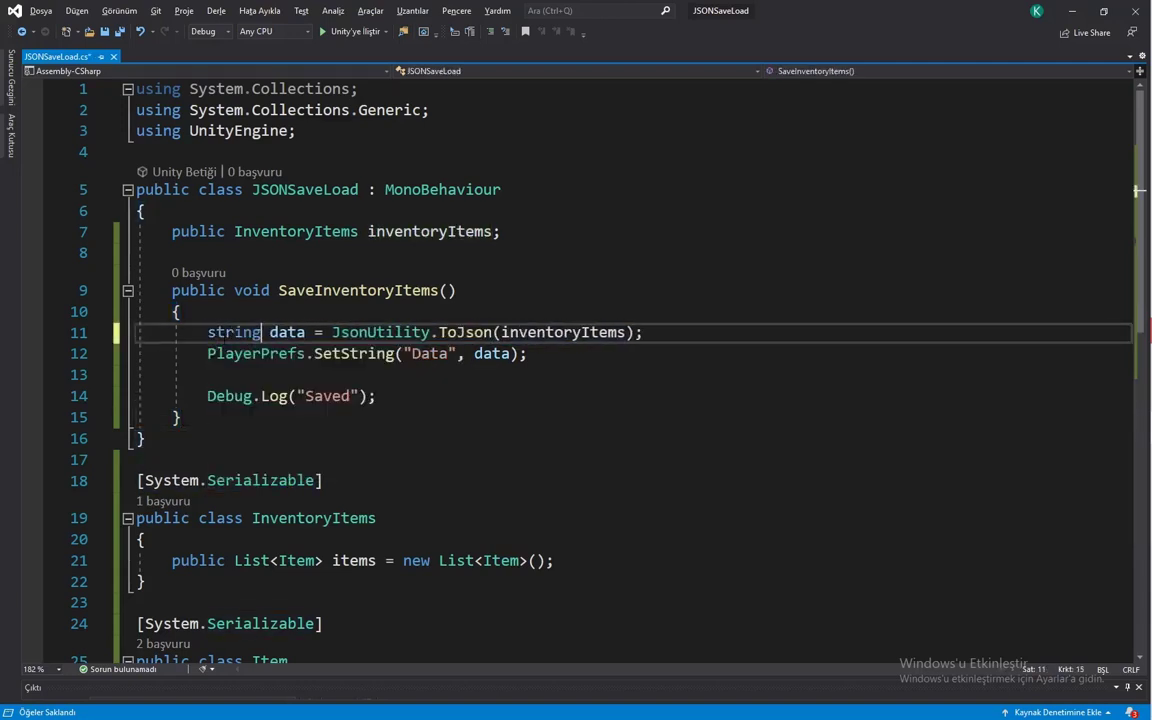
double_click(232, 332)
text(var)
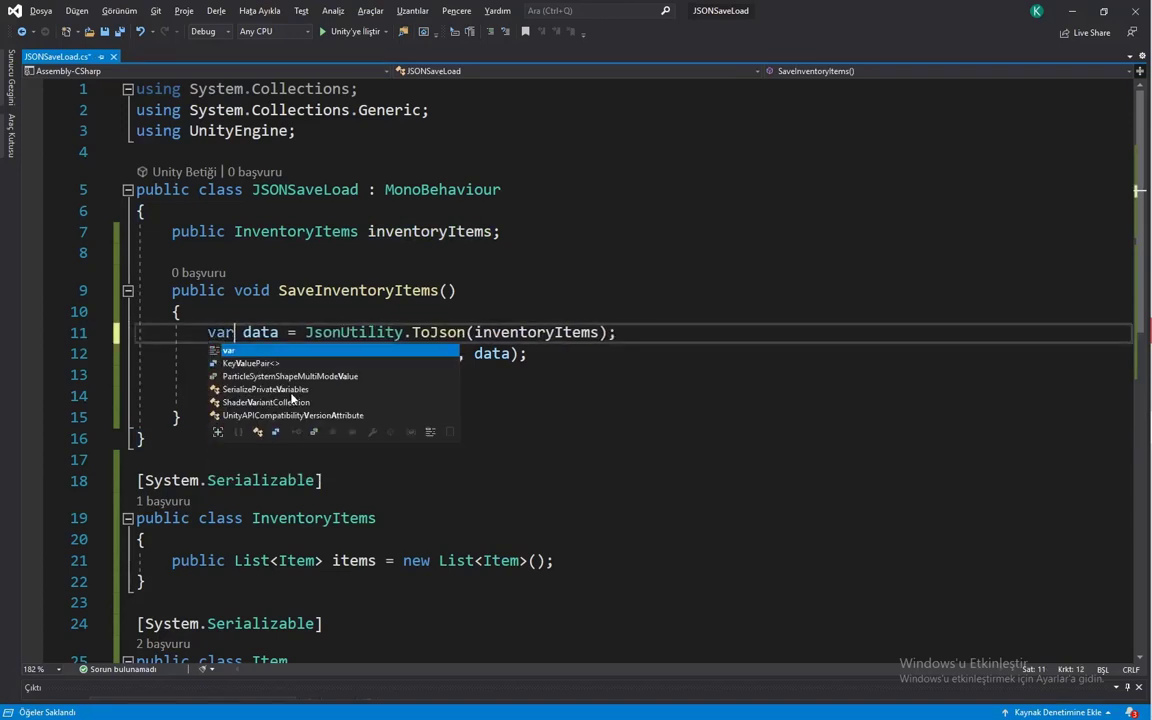
- Save the script and add blank lines below SaveInventoryItems' closing brace
click(508, 400)
key(ctrl+s)
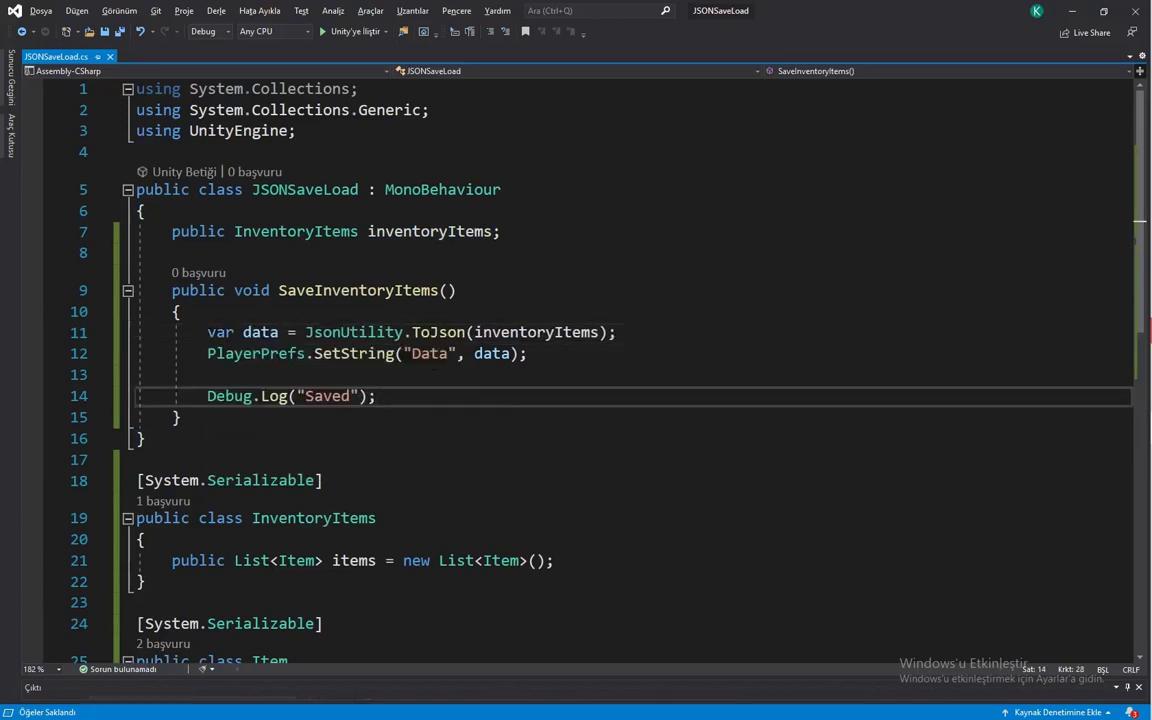
key(Down)
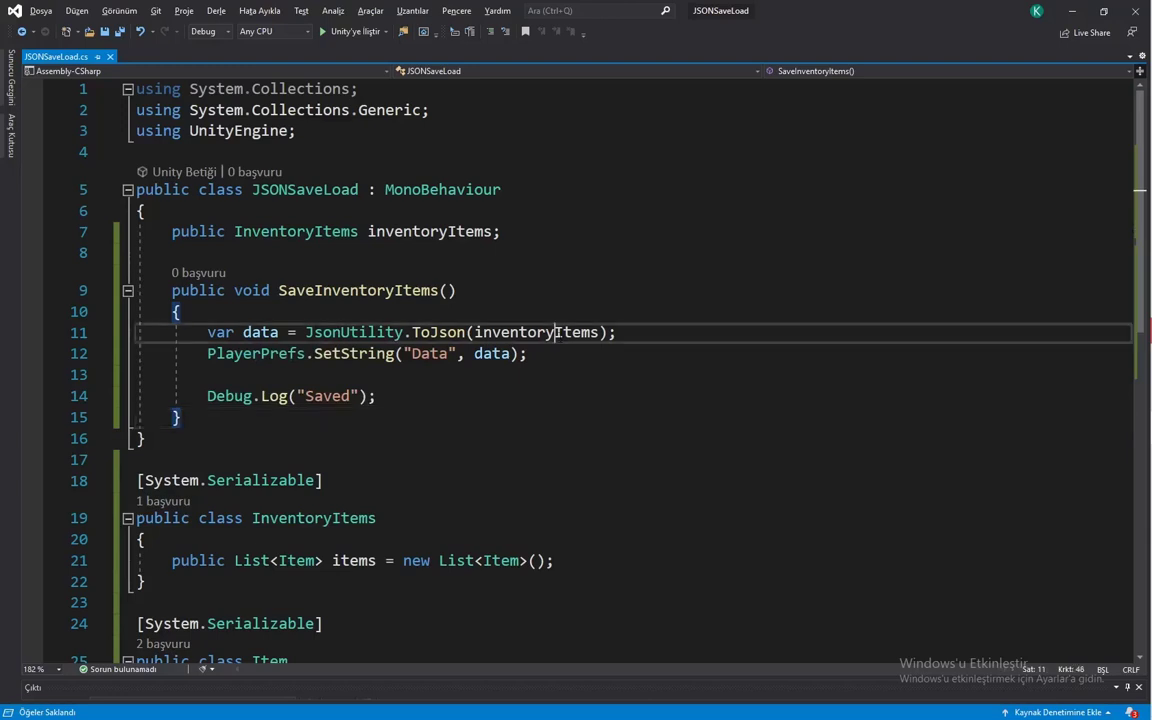
click(412, 396)
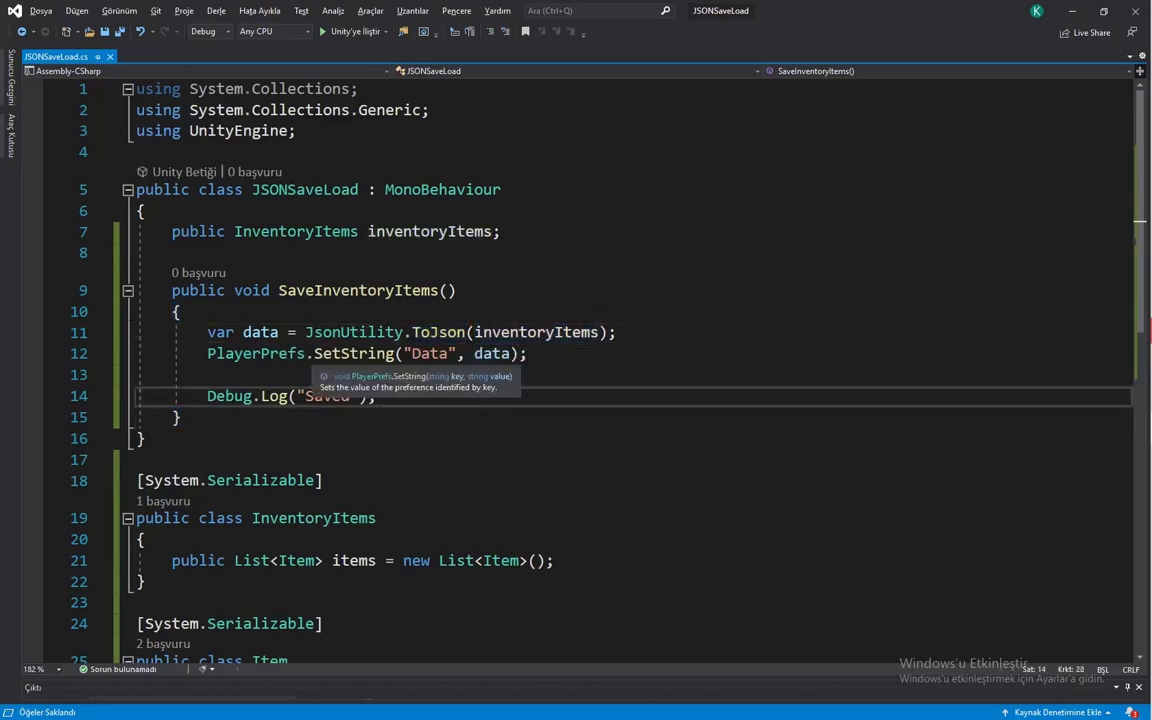
key(Down)
key(Down)
key(Down)
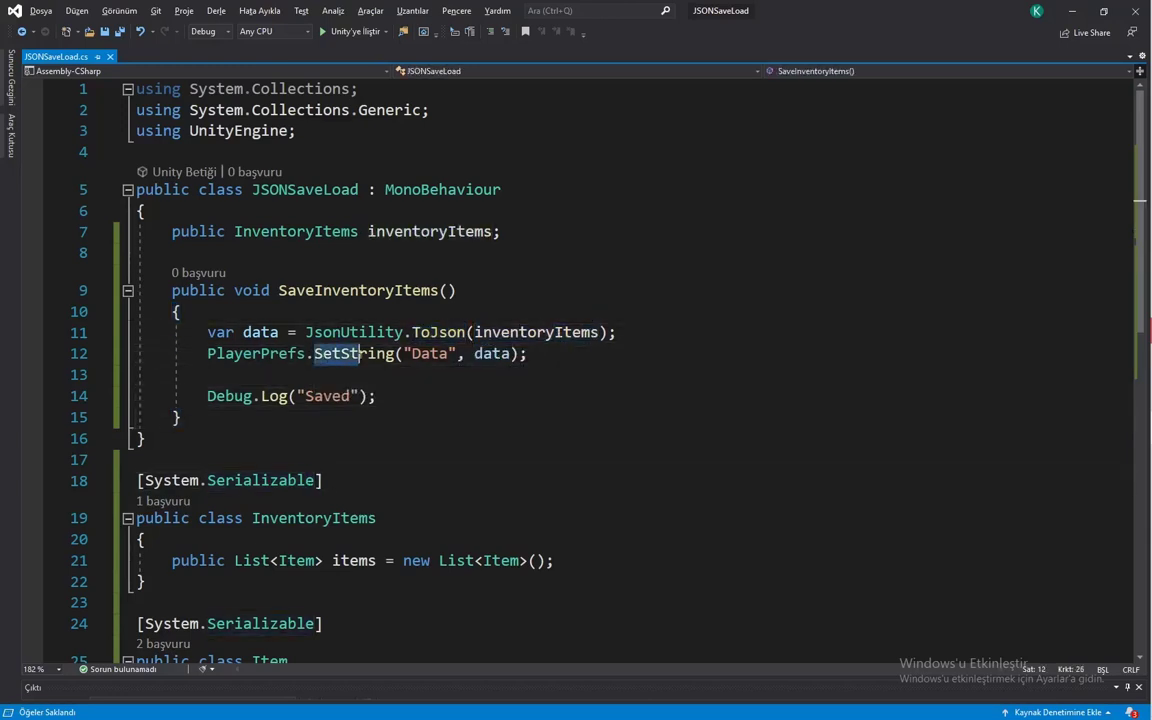
click(402, 392)
key(Up)
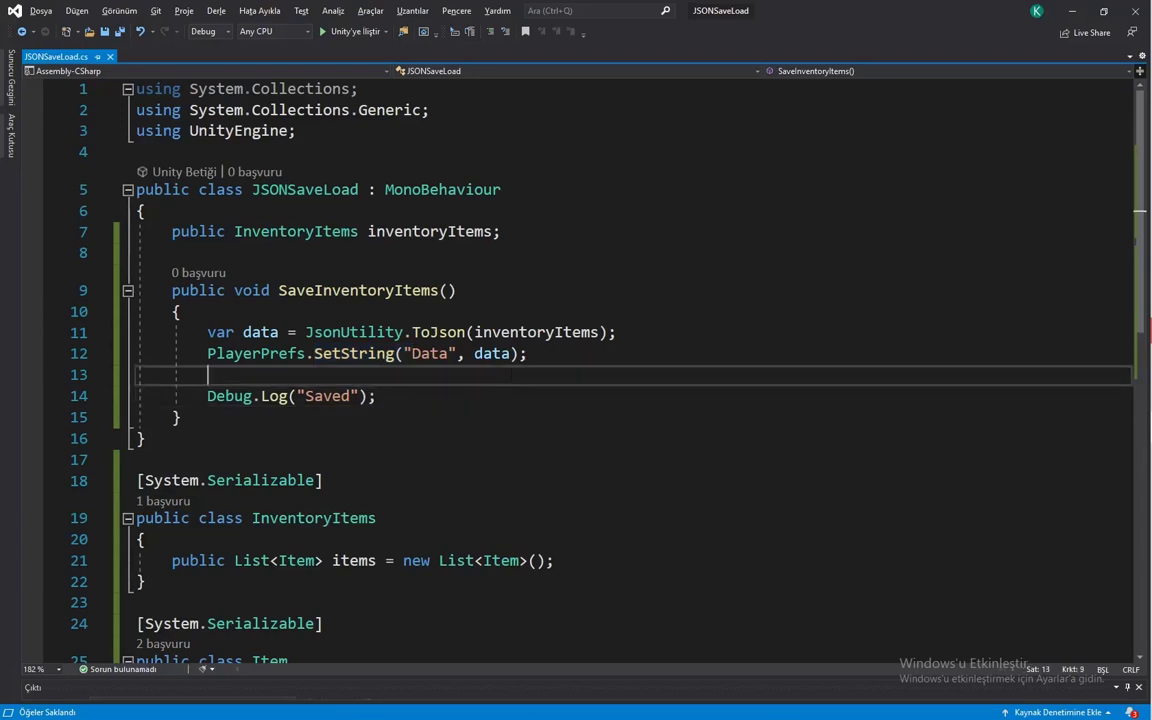
key(Down)
key(Down)
key(Return)
key(Return)
- Declare public void LoadInventoryItems() with its opening and closing braces
text(pub)
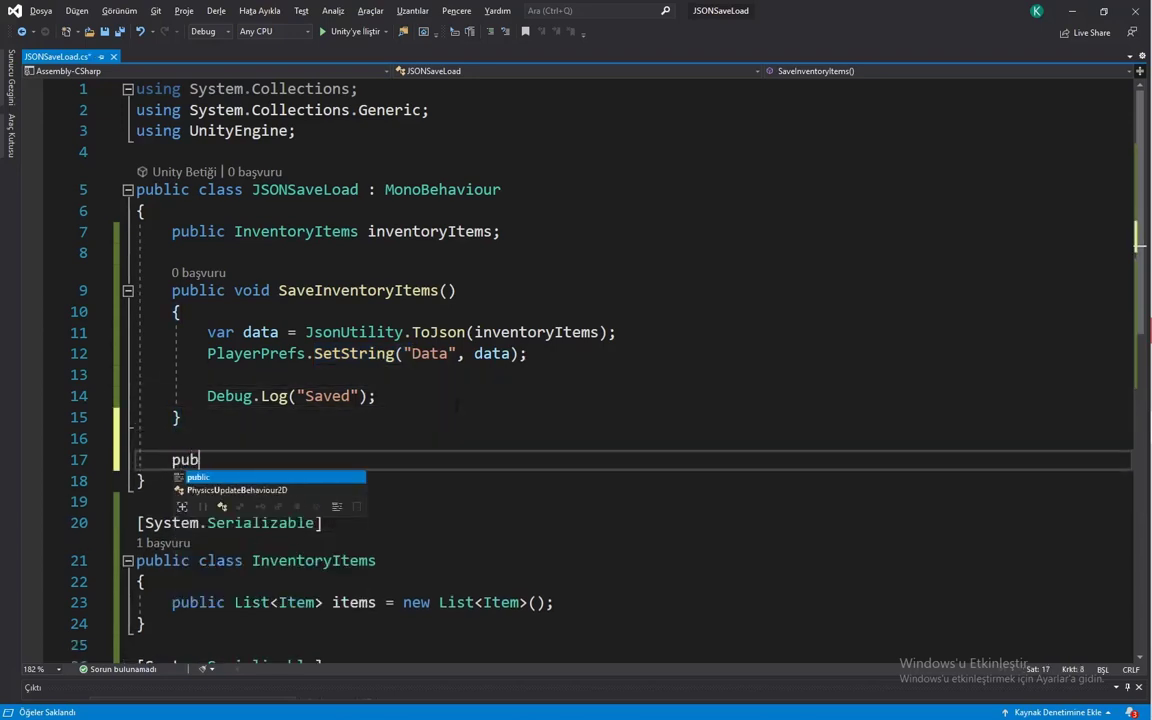
text(lic void L)
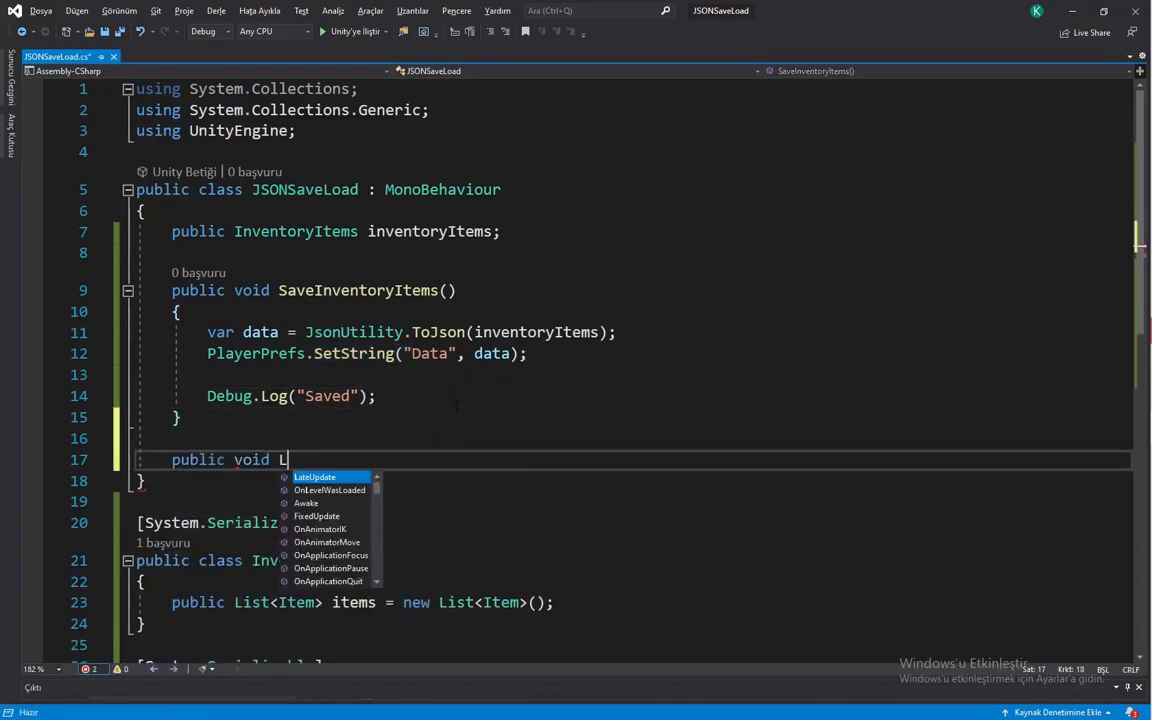
text(oadS)
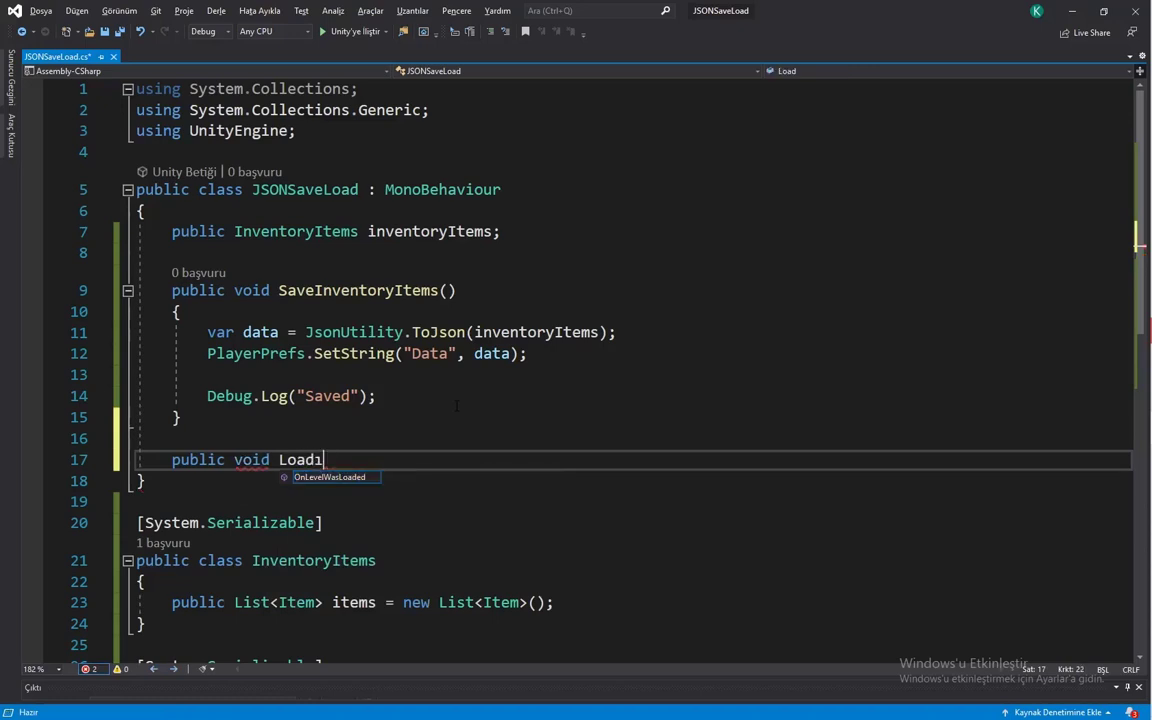
key(BackSpace)
text(Inventor)
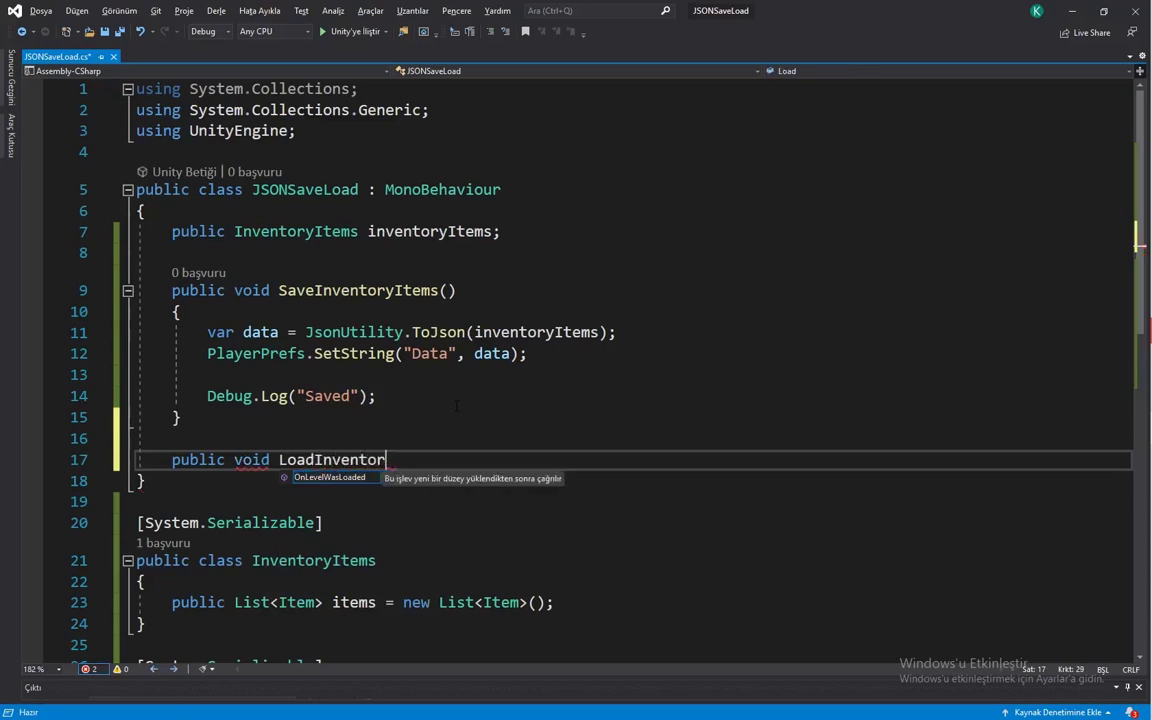
text(yItems(){)
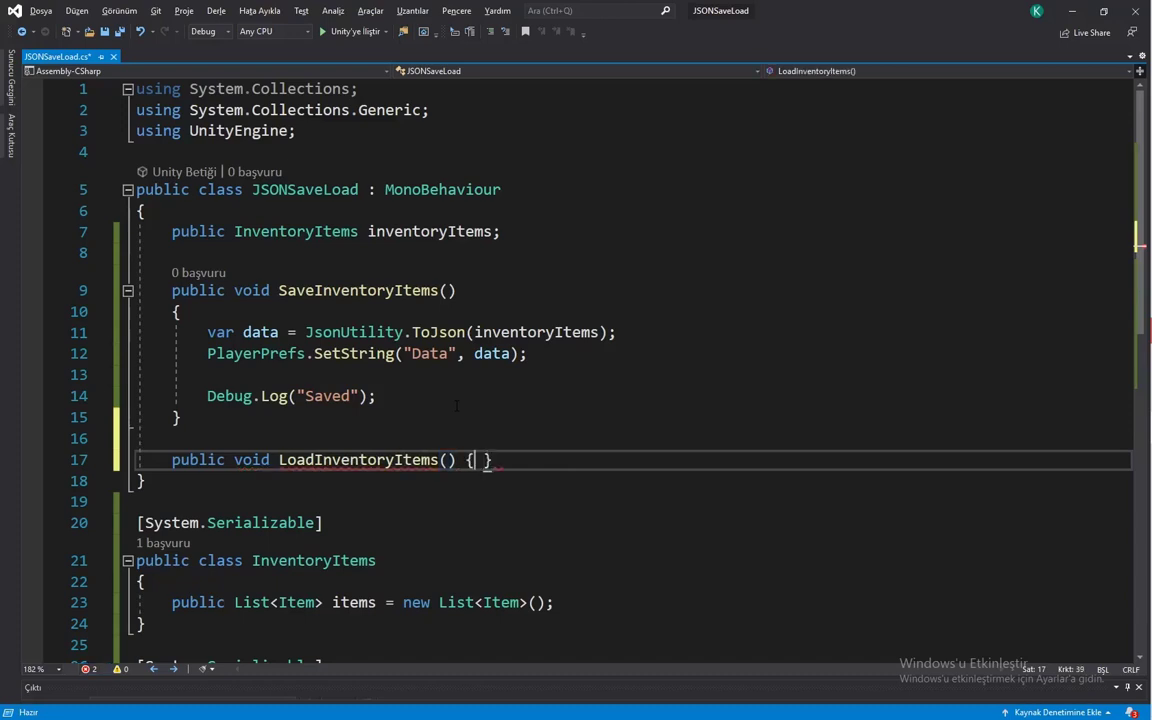
key(Return)
scroll(430, 412, down, 1)
scroll(348, 390, down, 1)
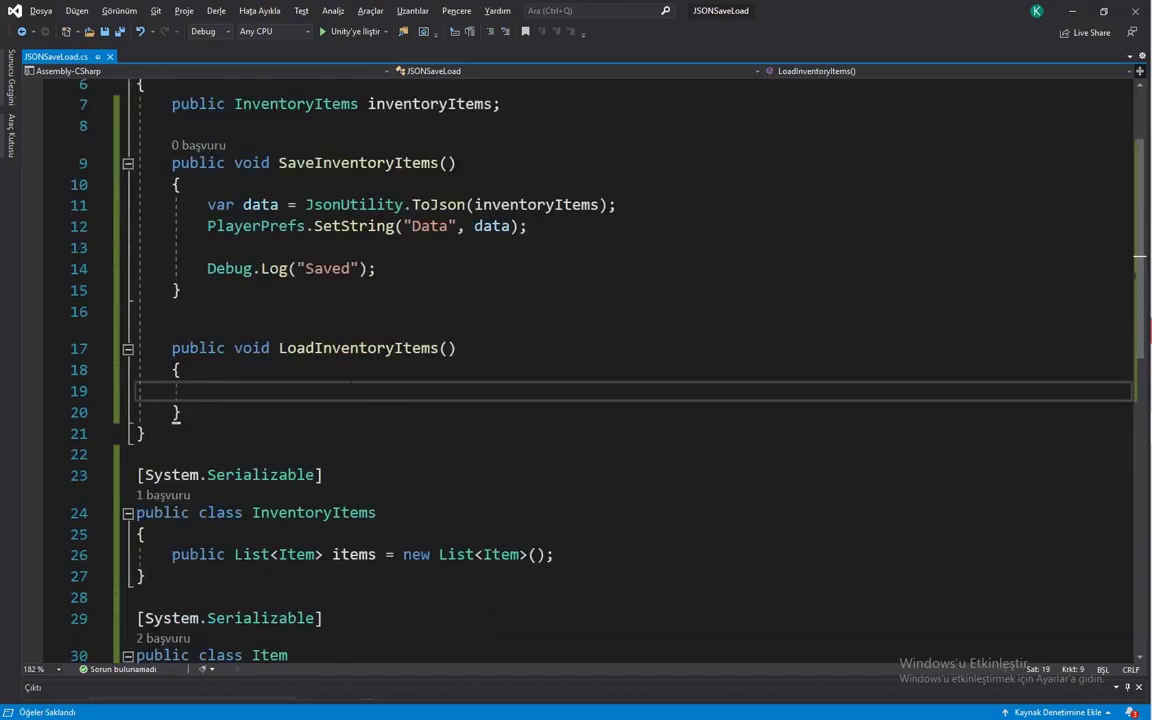
- Begin the body with inventoryItems = JsonUtility.FromJson, copying the field name from line 7
text(item)
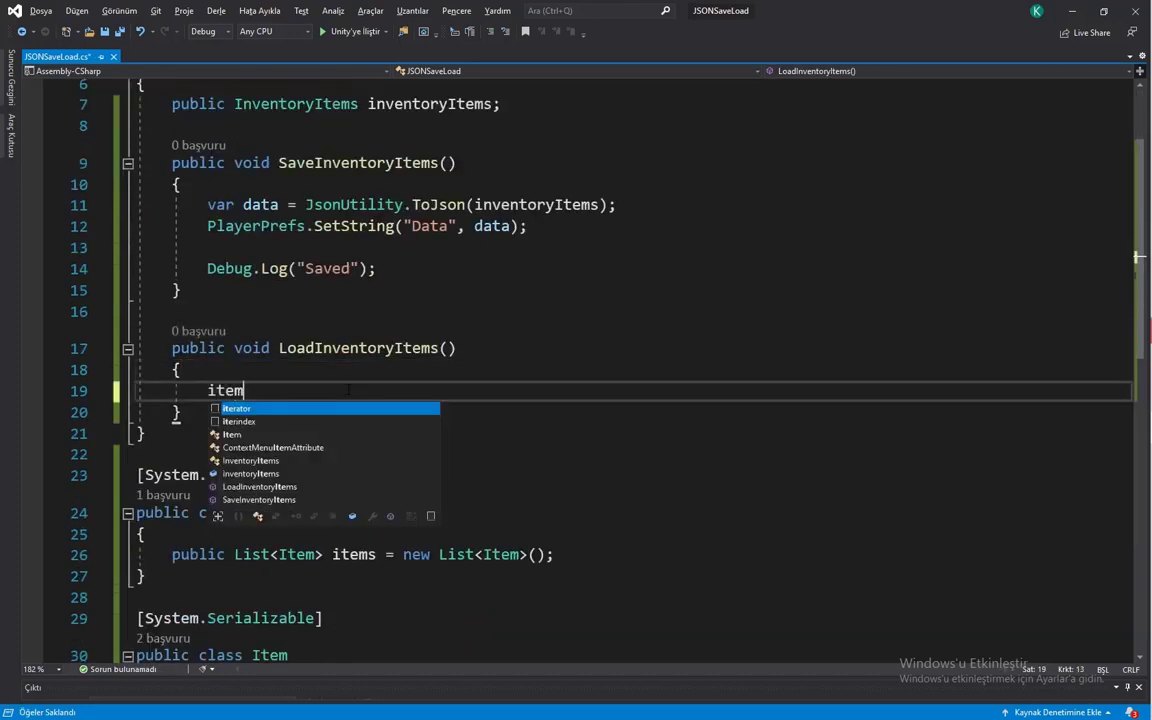
double_click(430, 104)
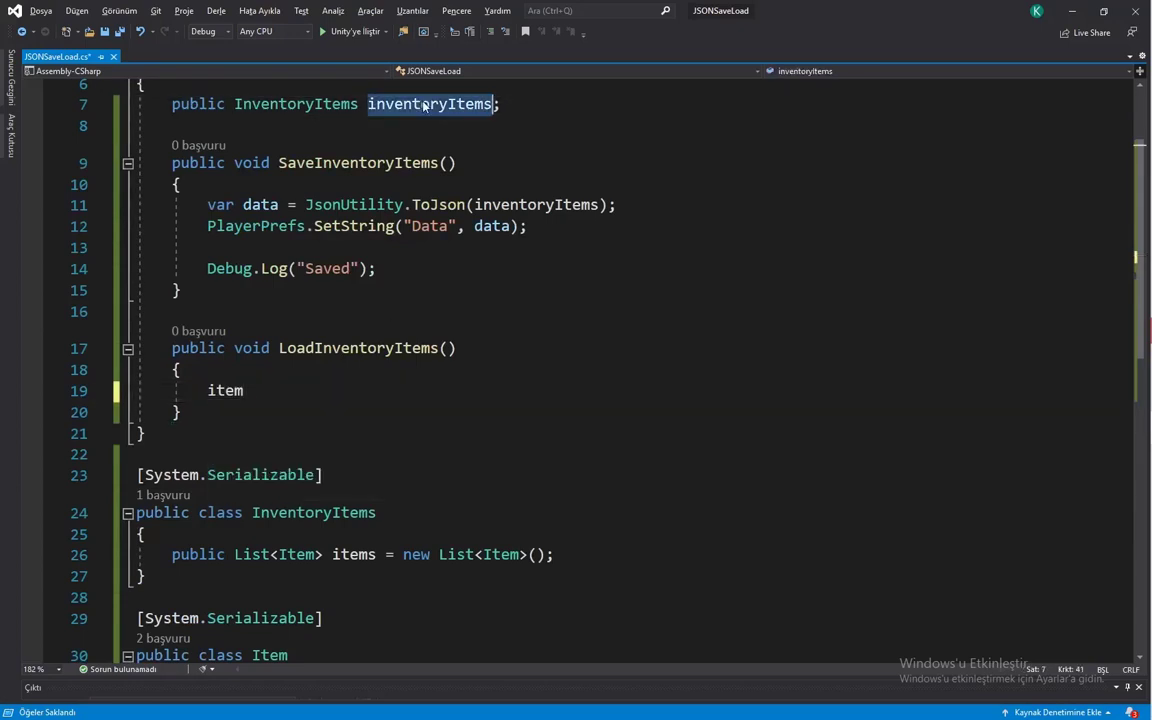
key(ctrl+c)
double_click(225, 390)
key(ctrl+v)
text(=)
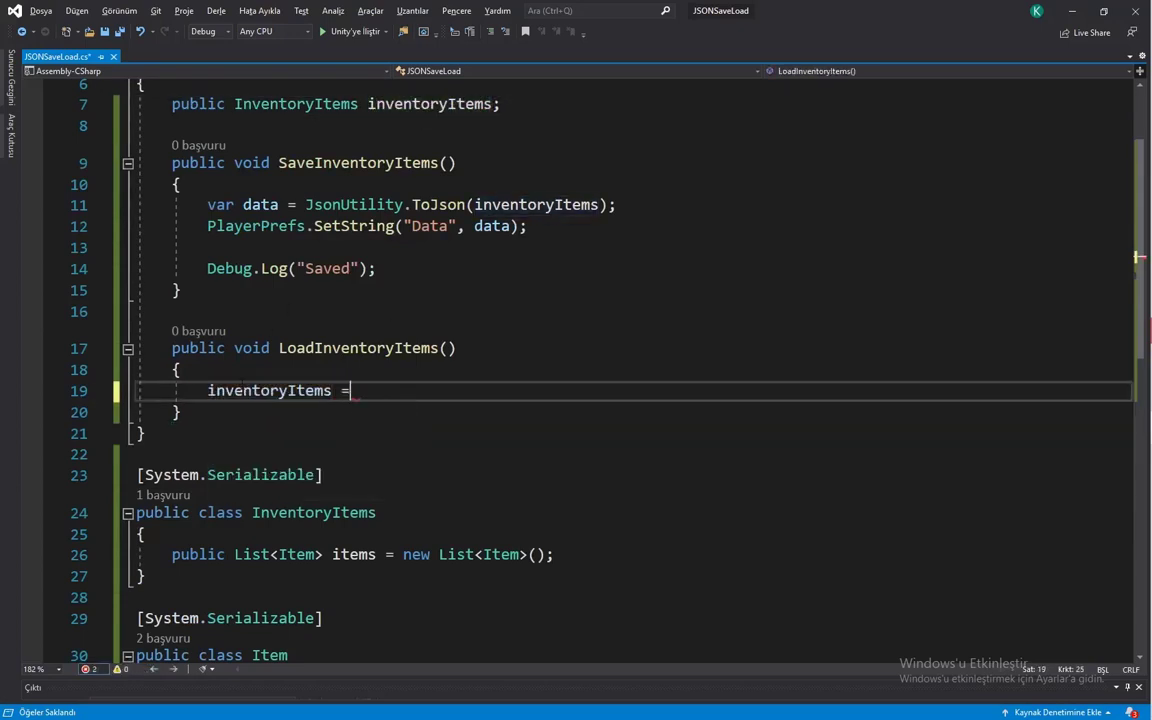
text( Jso)
key(Tab)
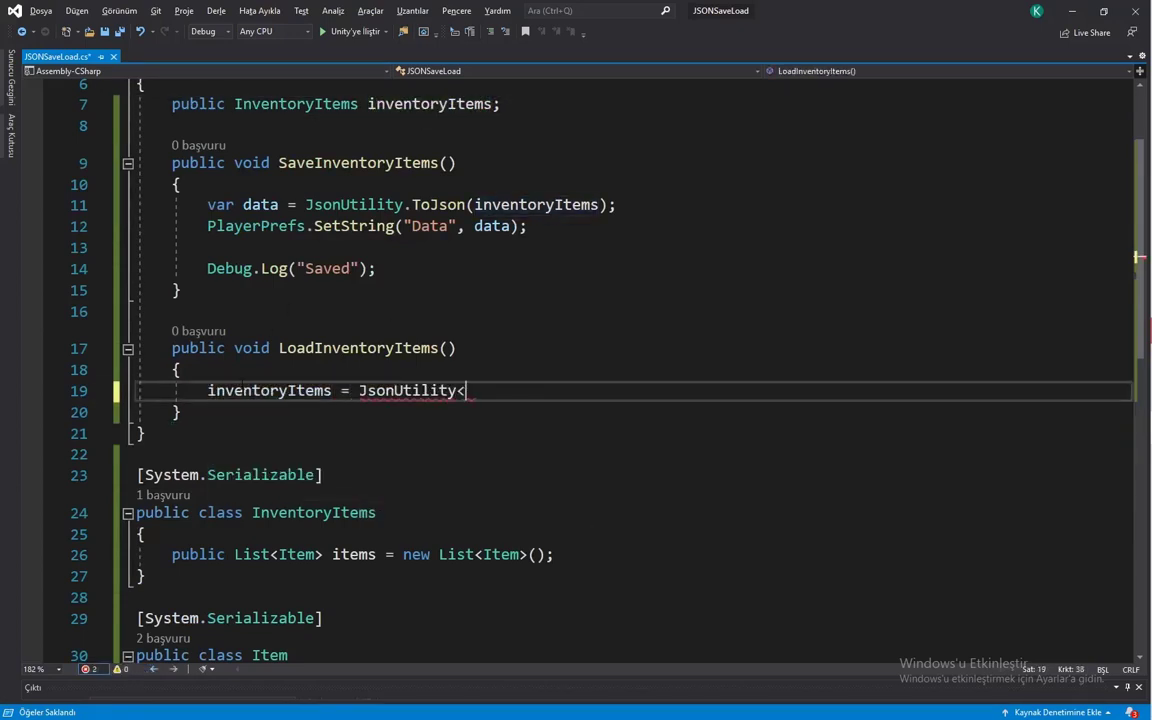
text(.for)
key(BackSpace)
key(BackSpace)
text(r)
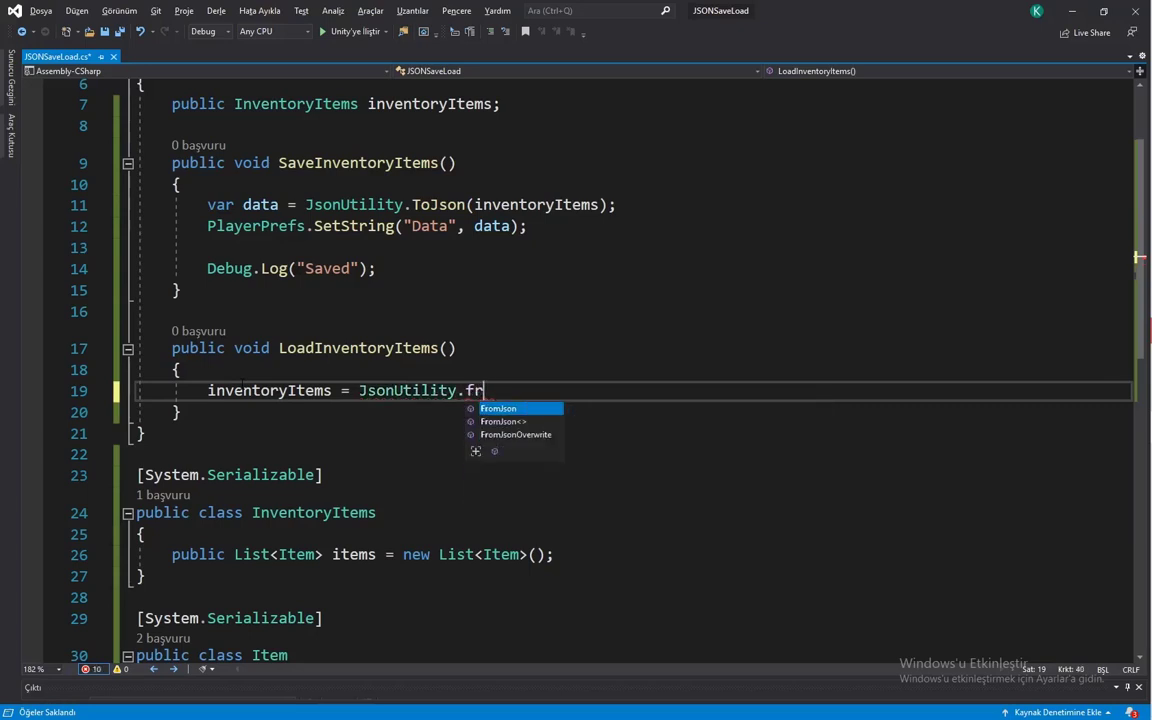
key(Tab)
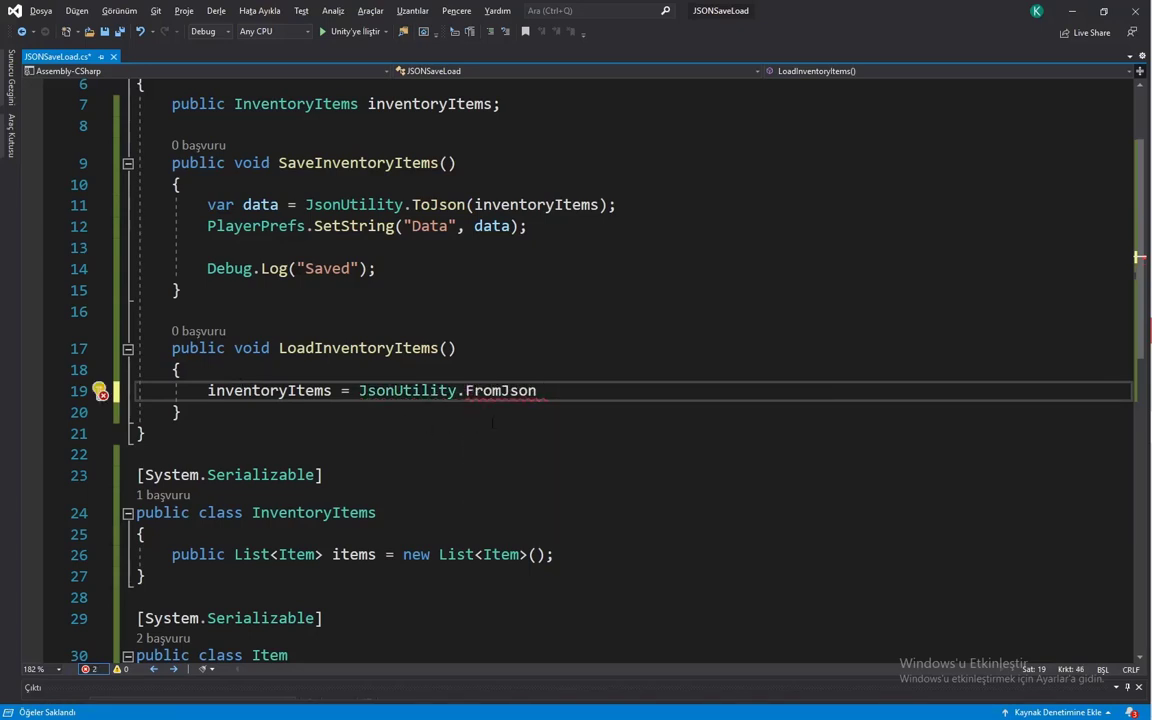
- Complete it as FromJson<InventoryItems>(PlayerPrefs.GetString("Data"));
text(<>)
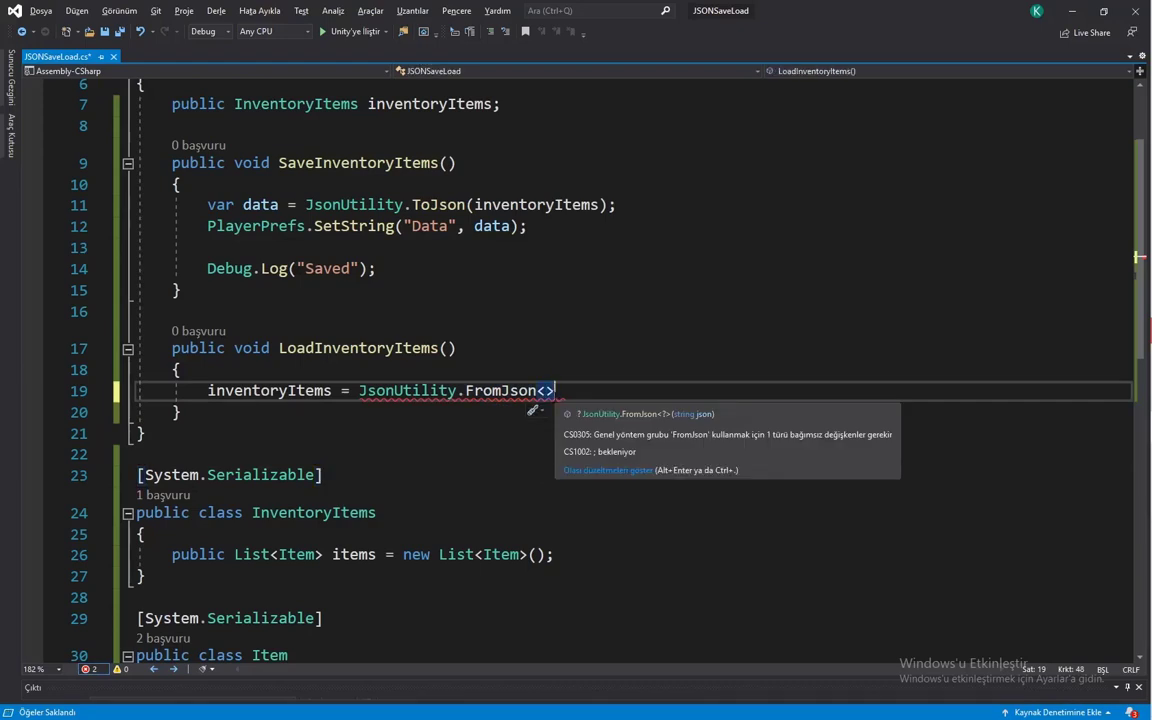
key(Left)
text(in)
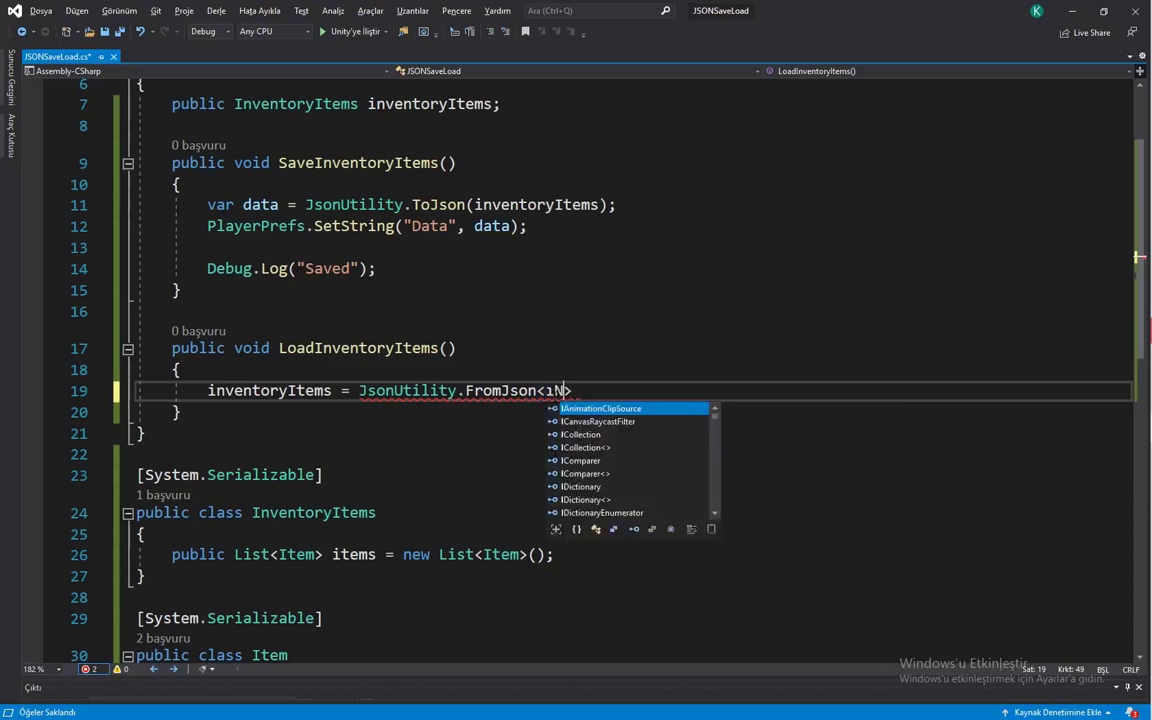
text(ven)
key(Tab)
key(End)
text(()
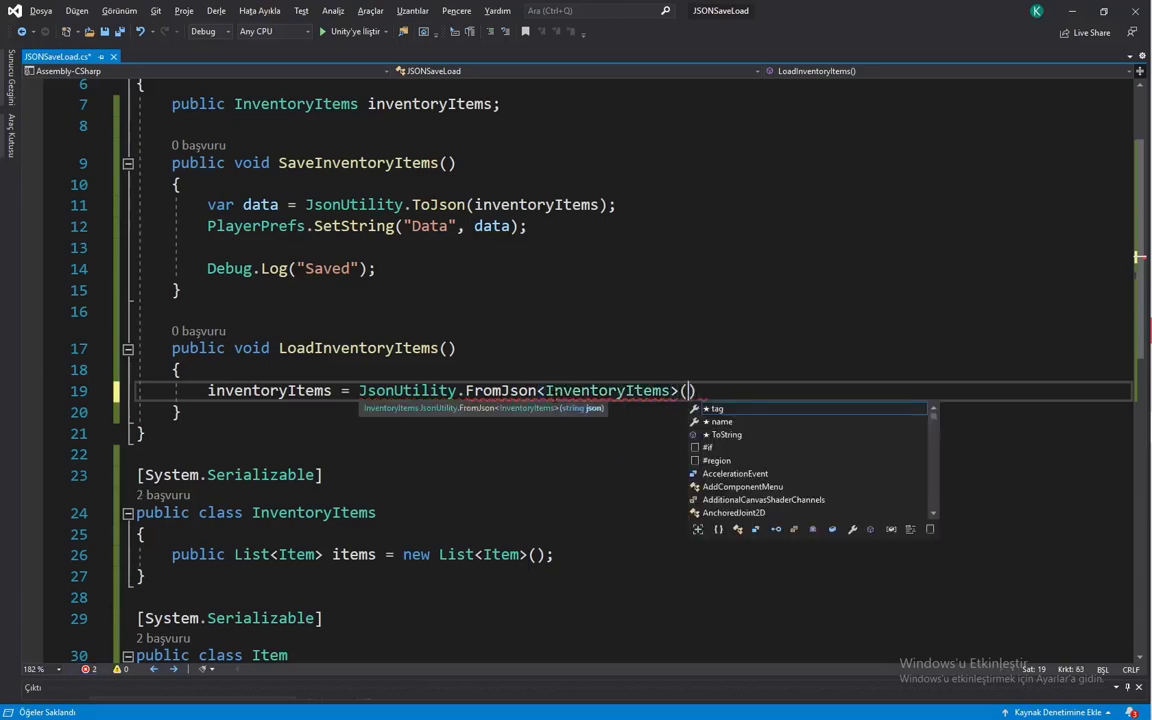
text(P)
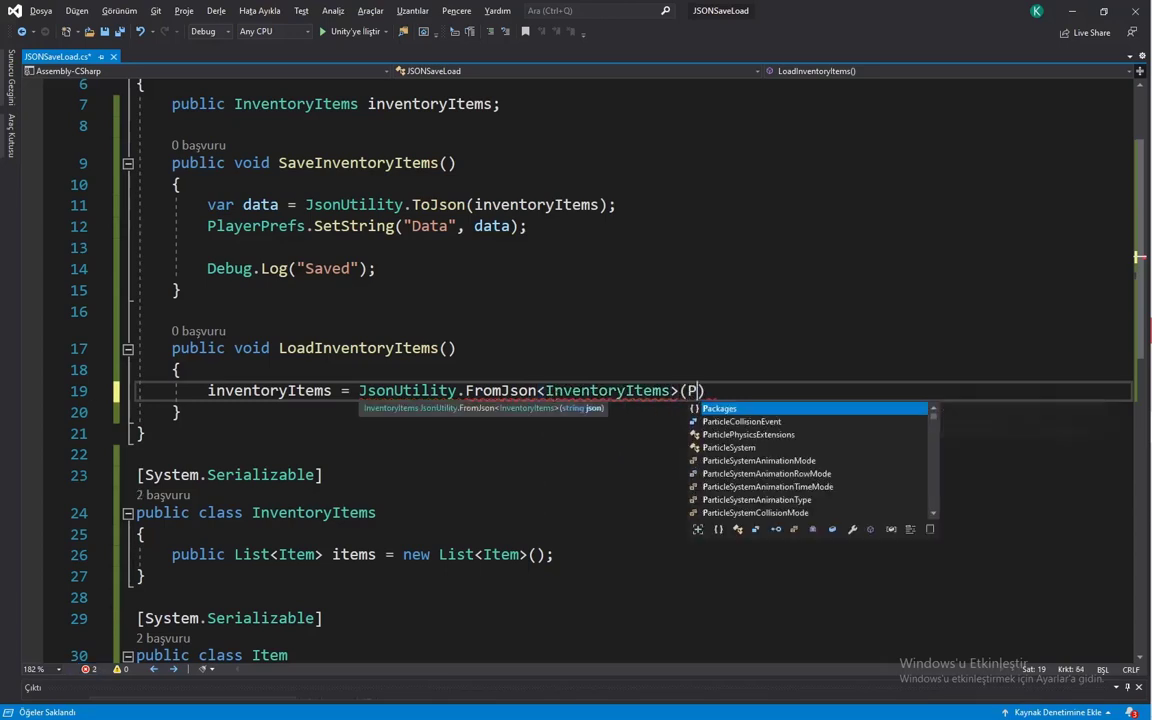
text(lay.get)
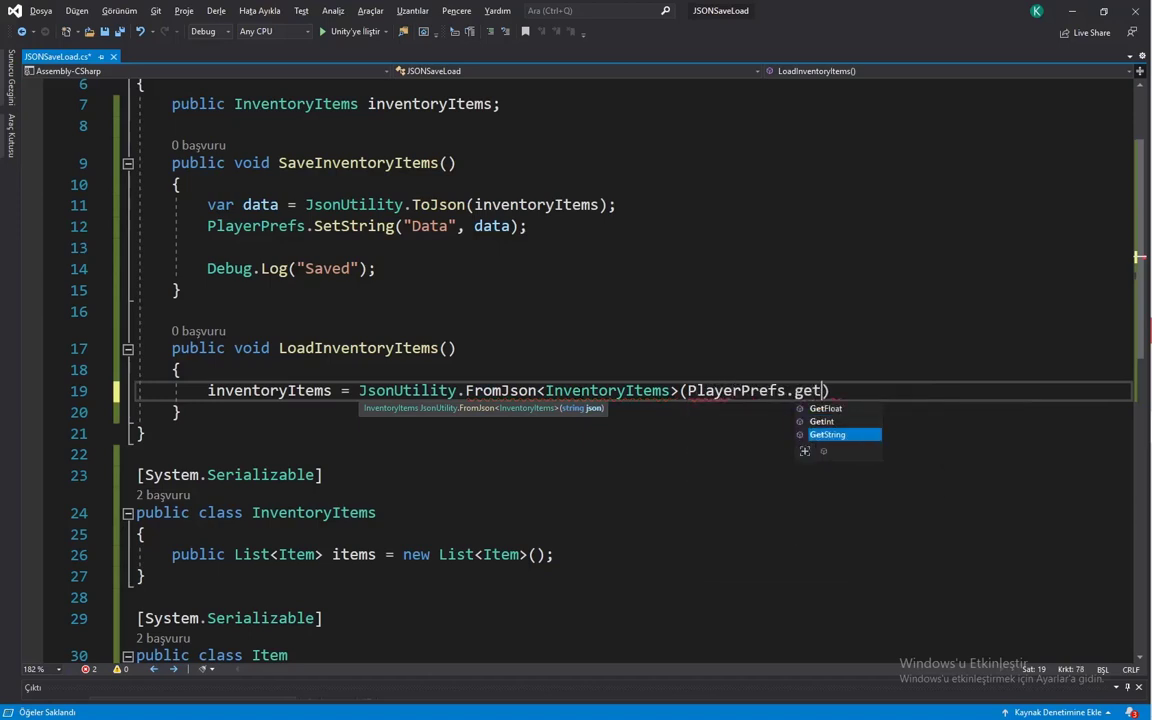
key(Tab)
text((")
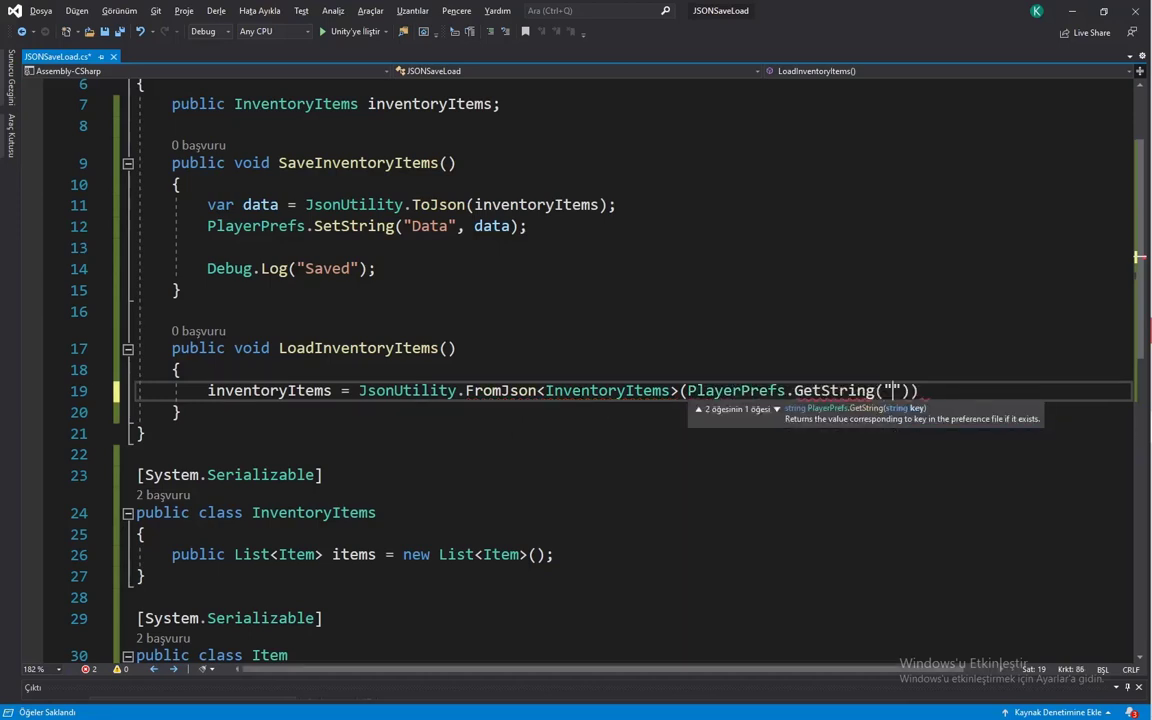
text(Data"))
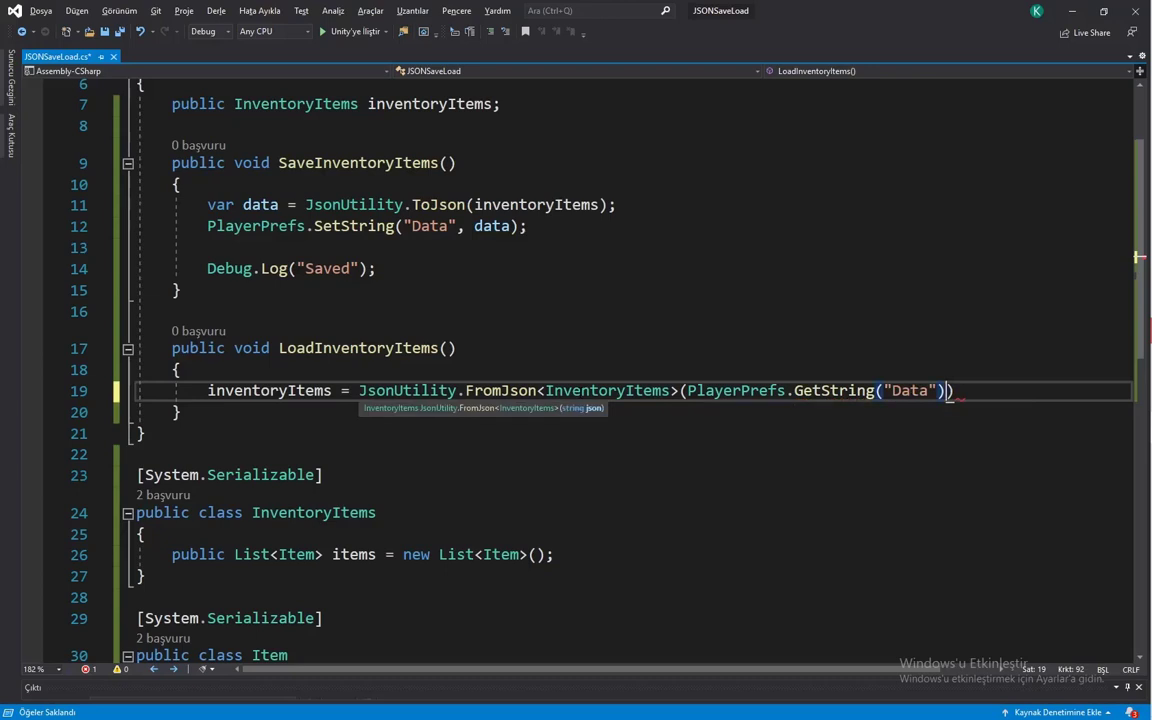
text();)
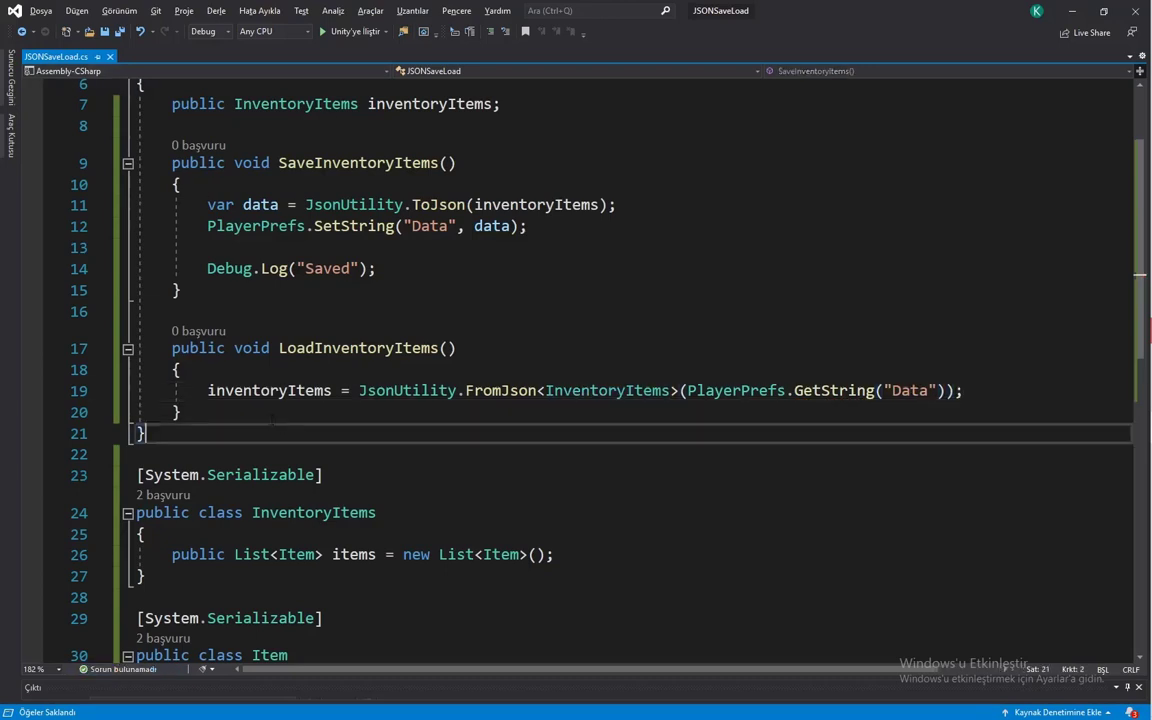
- Add Debug.Log("Loaded"); on a new line after the FromJson statement
click(323, 474)
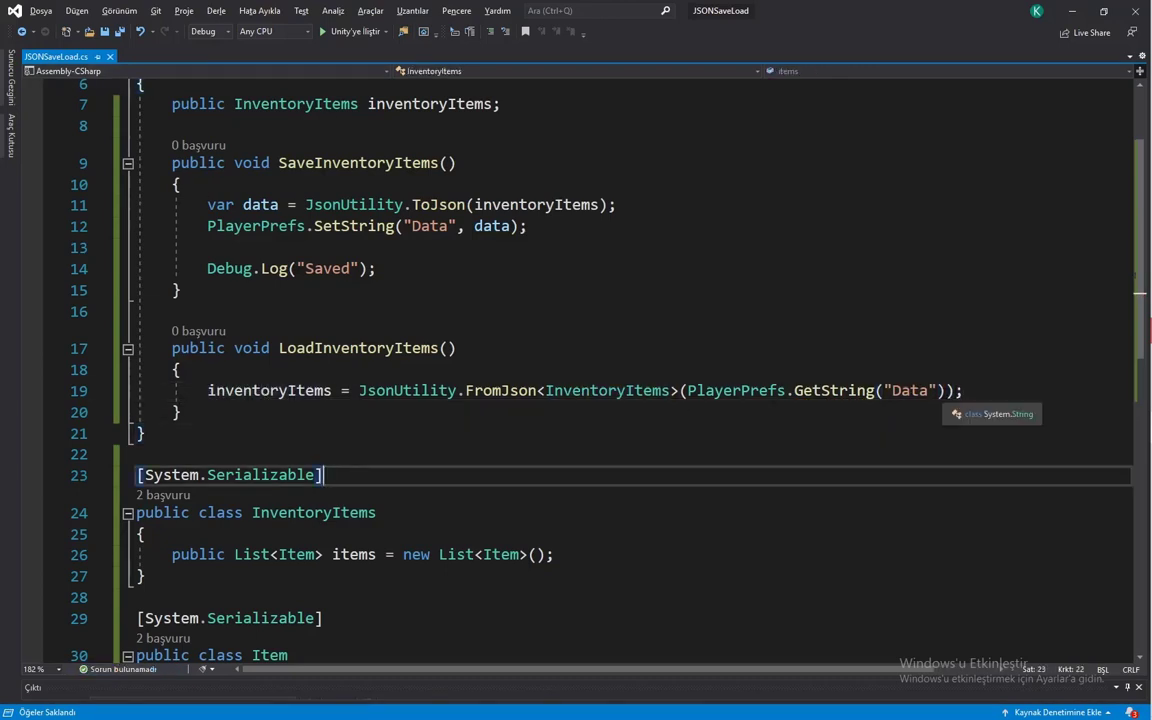
drag(941, 390, 687, 390)
click(604, 424)
click(605, 390)
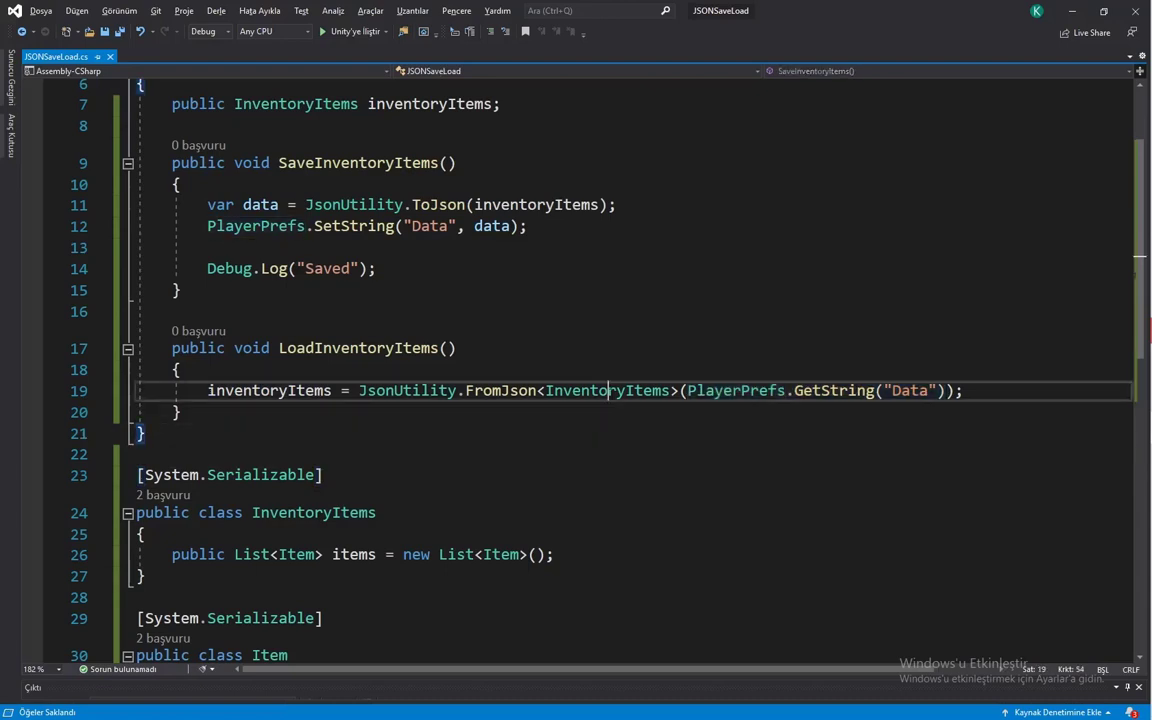
click(990, 392)
key(Return)
key(Return)
text(D)
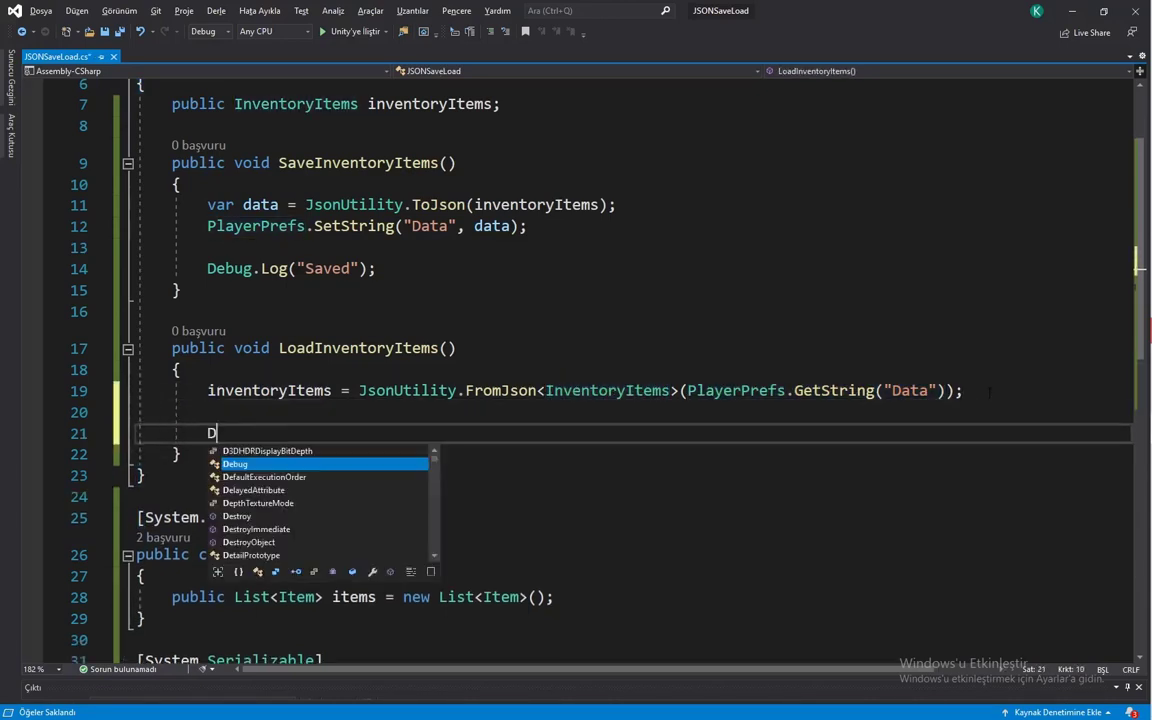
text(ebug.log)
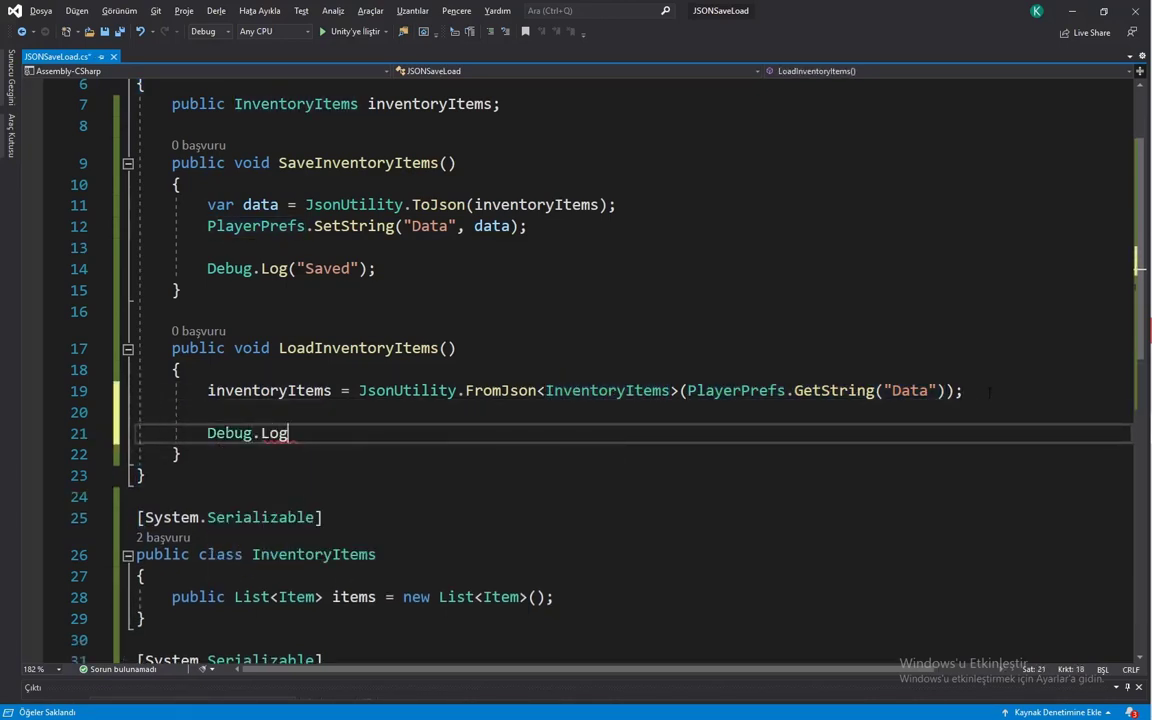
text(("Loaded"))
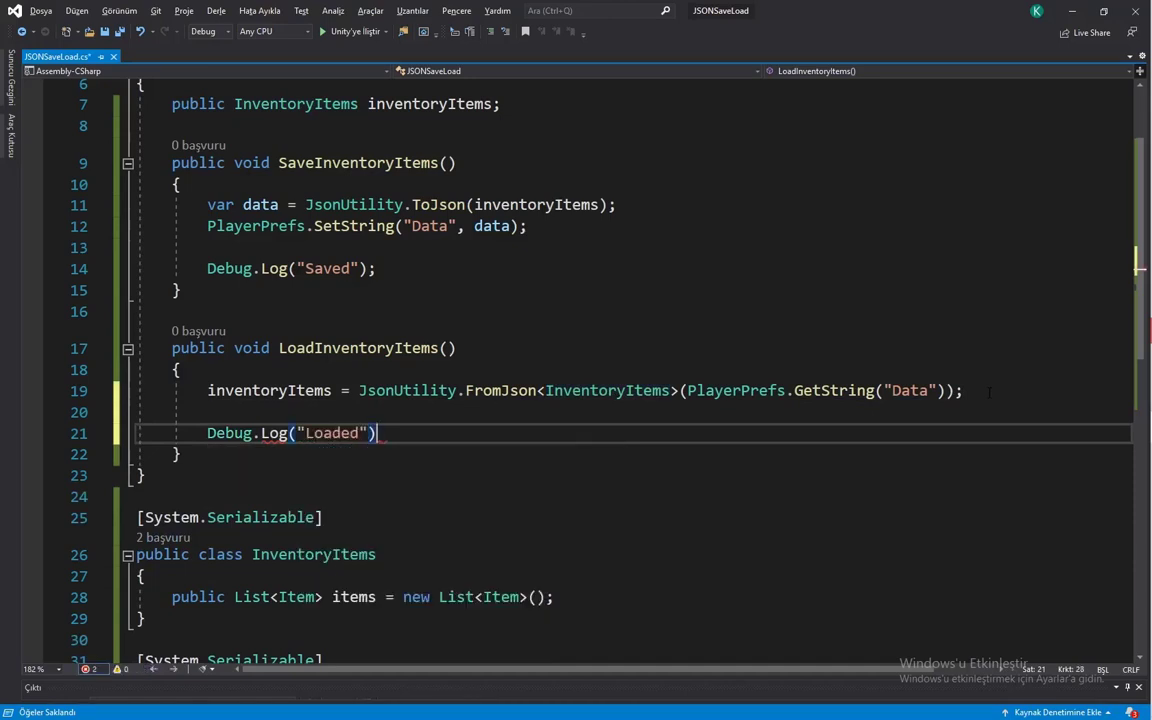
text(;)
scroll(989, 392, up, 1)
- Create an Update method calling SaveInventoryItems() when Input.GetKeyDown(KeyCode.Mouse0) is true
click(410, 188)
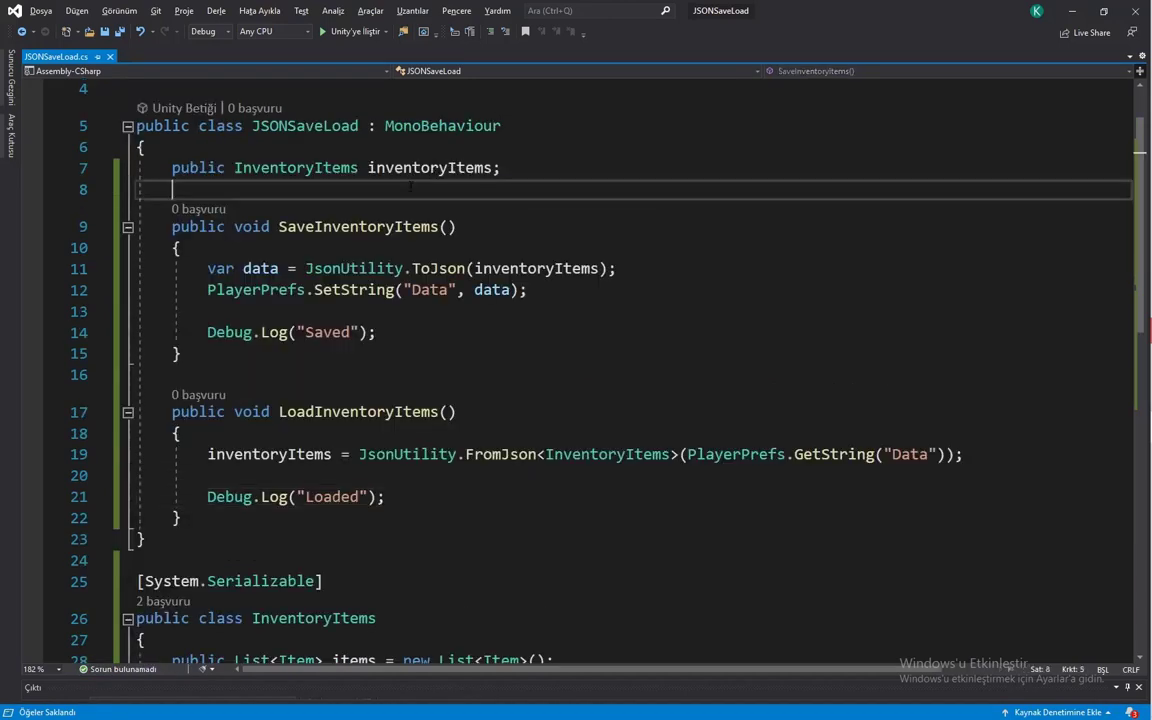
key(Return)
key(Return)
key(Up)
text(Upda)
key(Tab)
text(if)
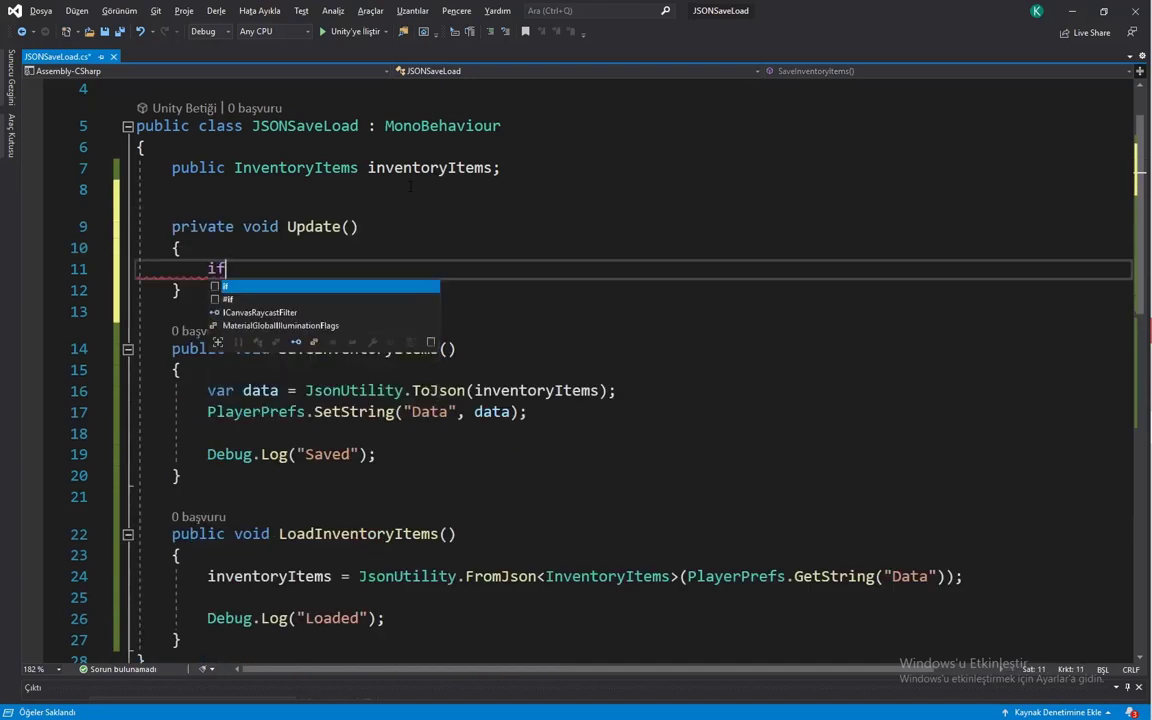
text((Input)
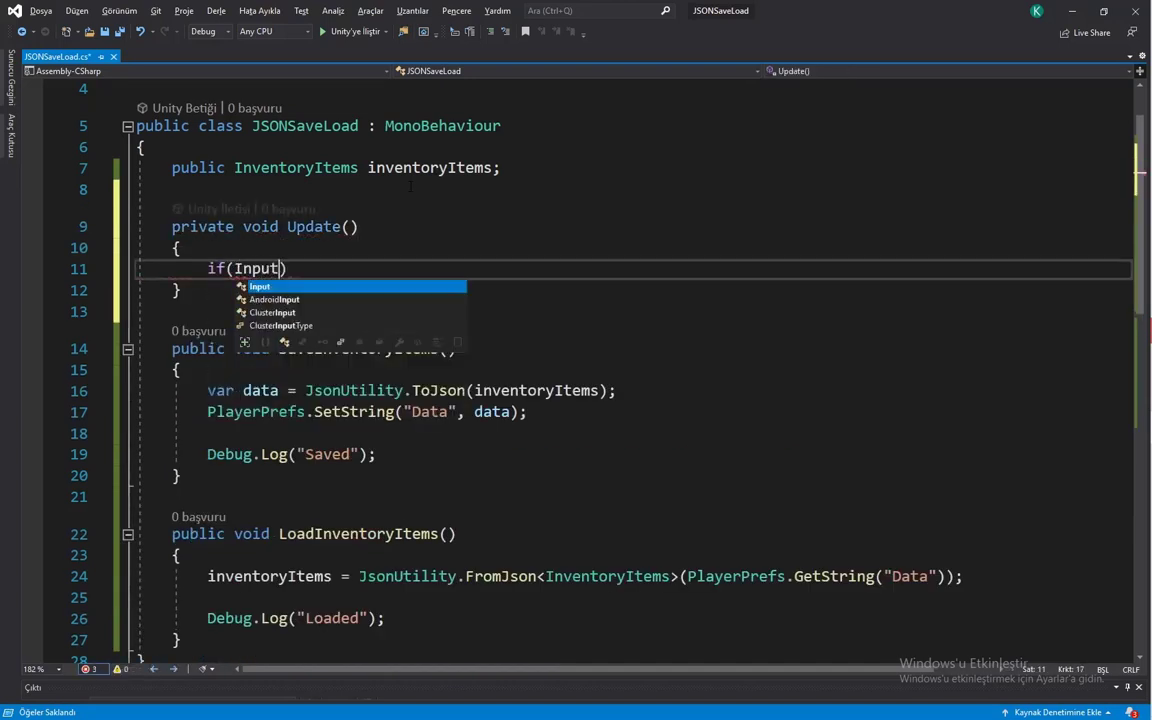
text(.getke)
key(Tab)
text(()
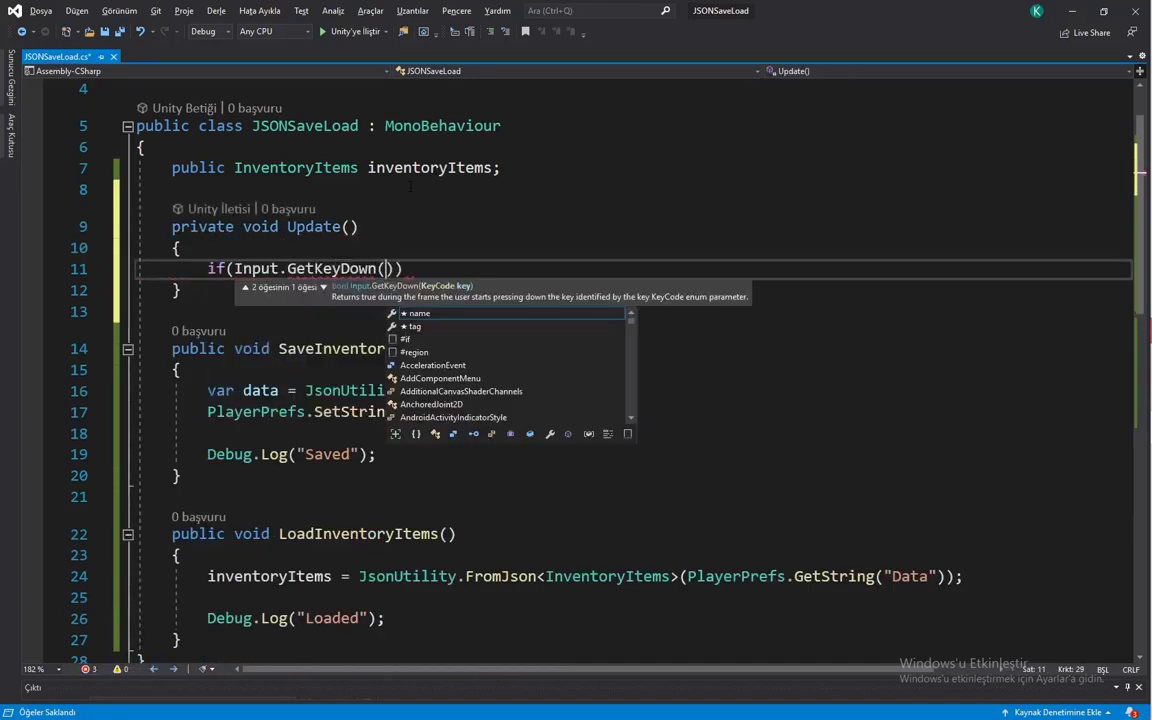
text(Keyc.)
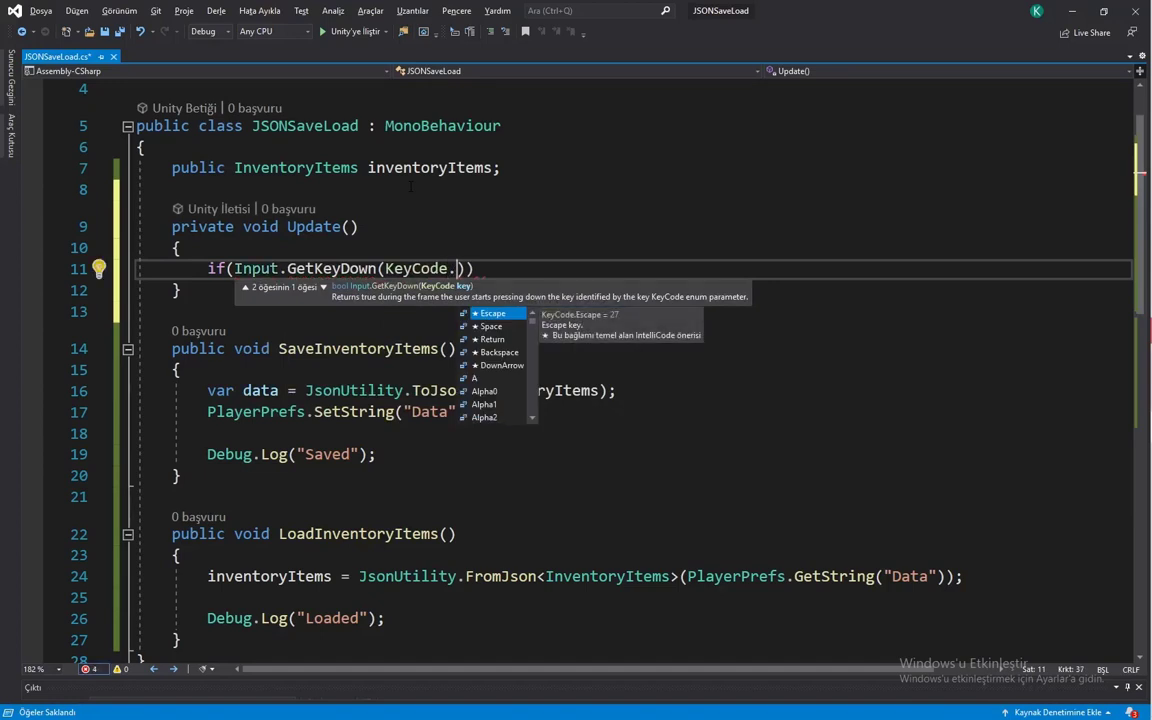
text(mio)
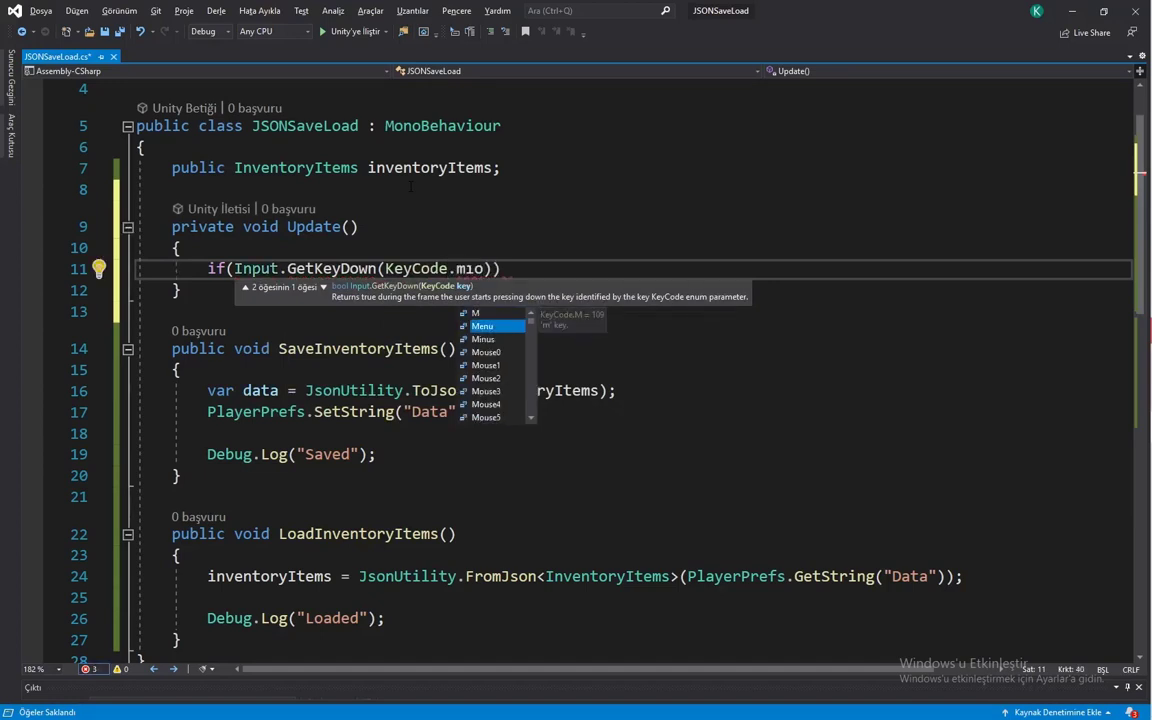
key(Tab)
text()))
key(Return)
text(Sa)
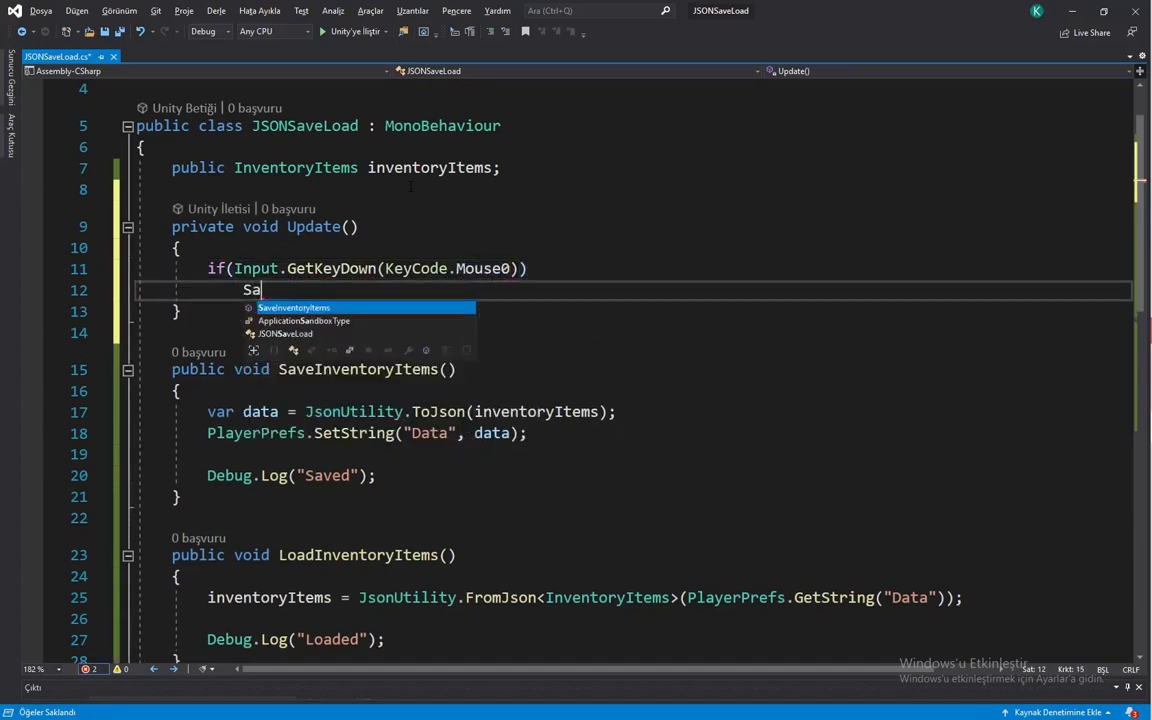
key(Tab)
text(();)
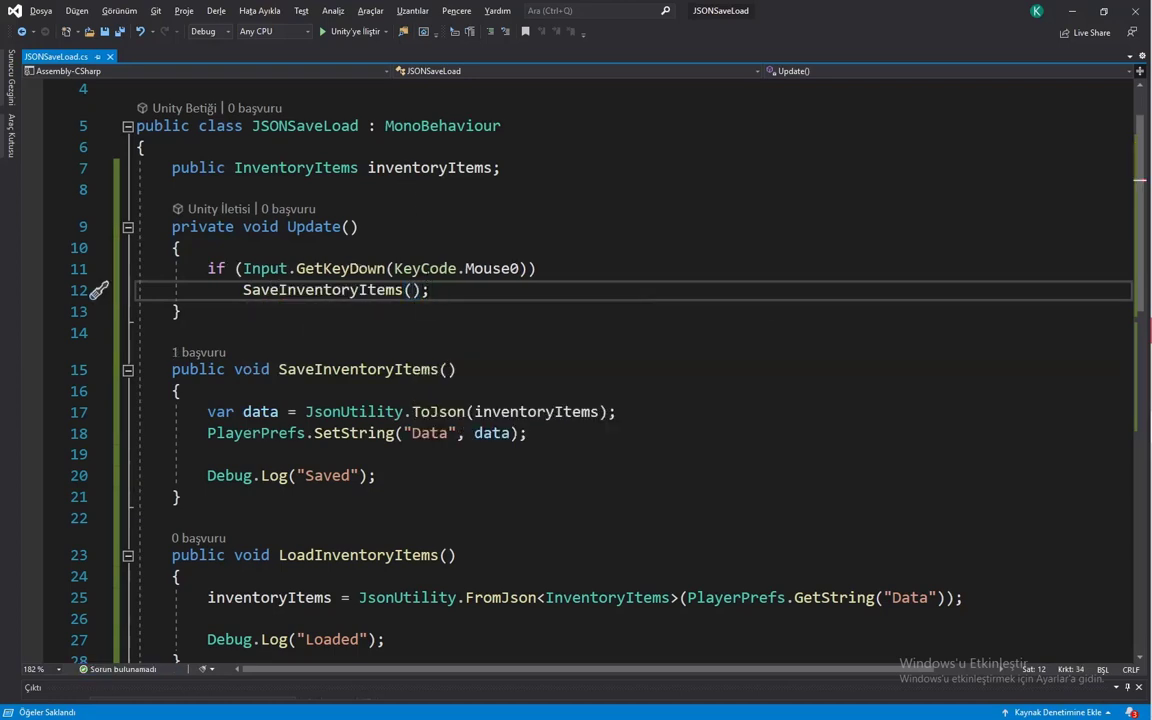
- Duplicate that check, changing it to KeyCode.Mouse1 calling LoadInventoryItems()
drag(430, 290, 207, 268)
key(ctrl+c)
click(476, 268)
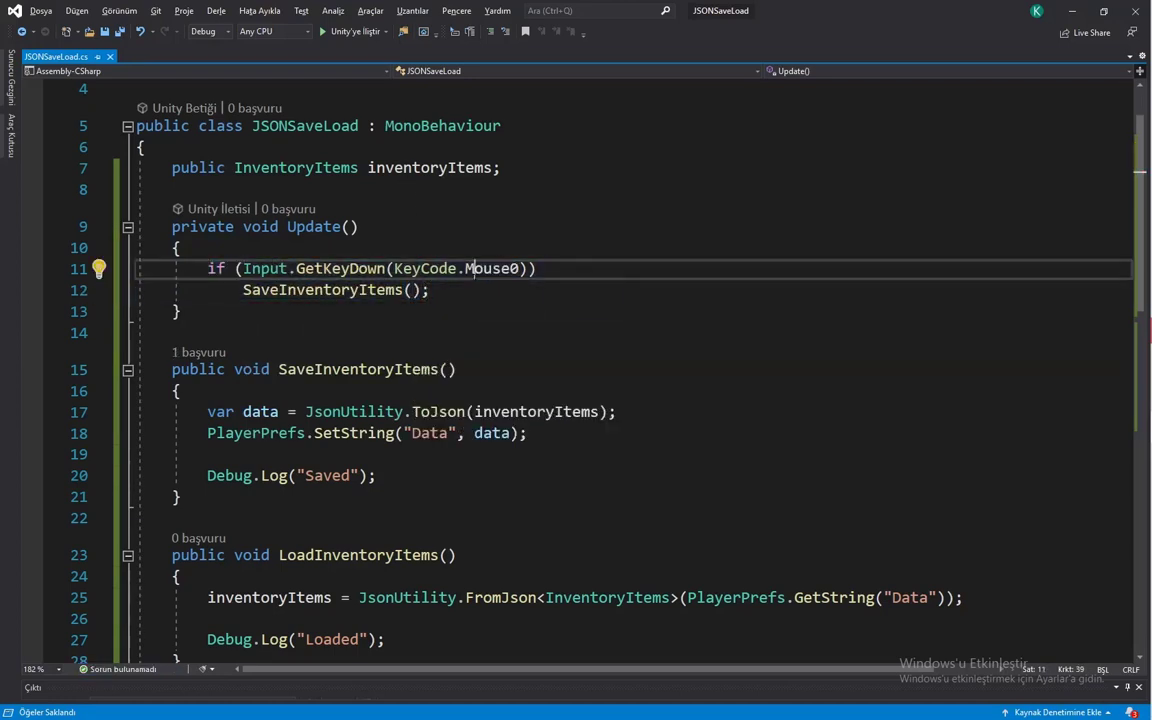
double_click(476, 268)
click(430, 290)
key(Return)
key(Return)
key(ctrl+v)
click(502, 320)
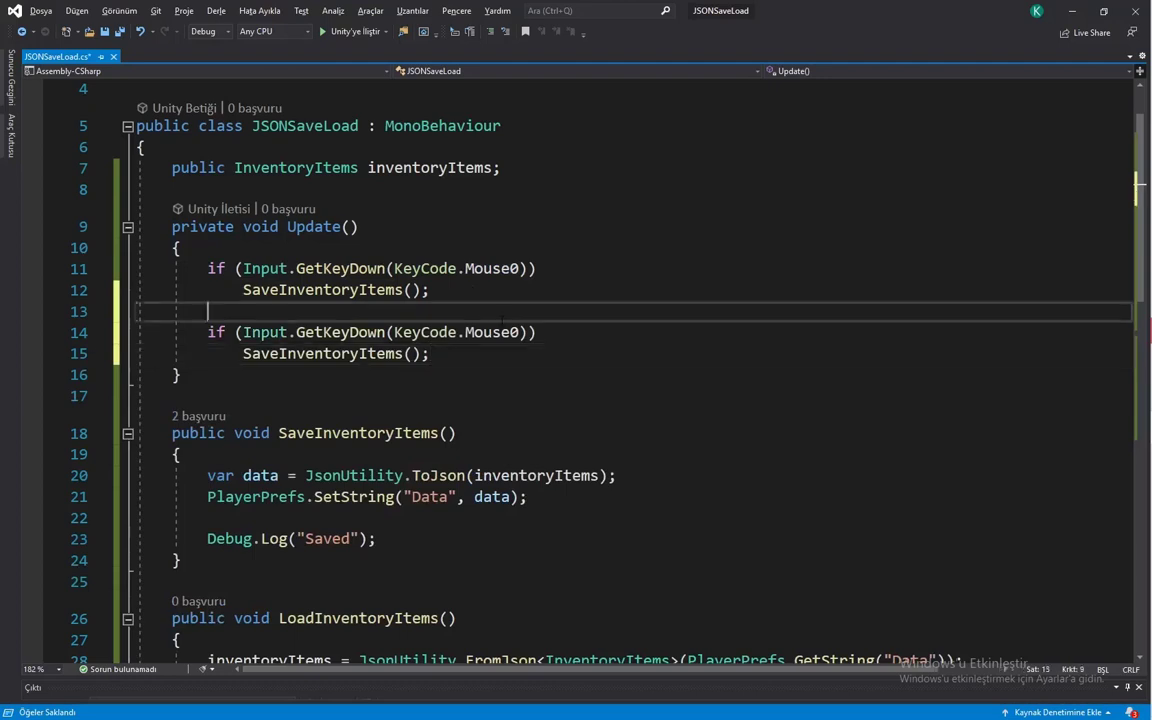
double_click(493, 332)
text(Mouse1)
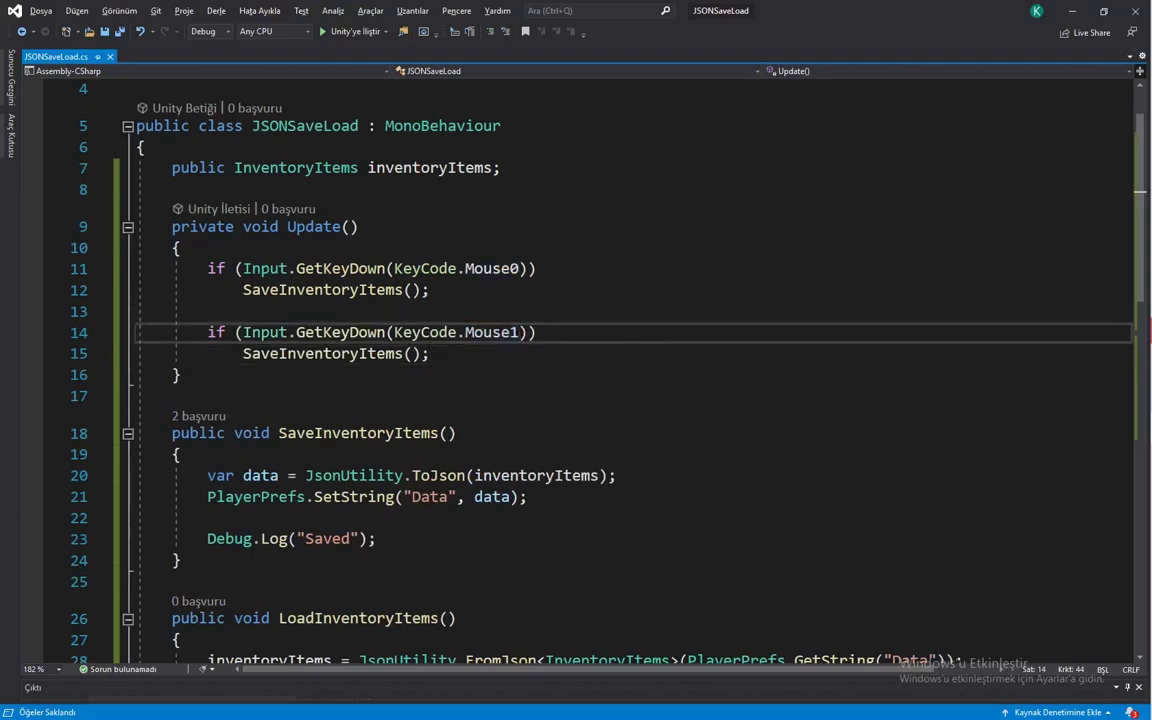
double_click(352, 354)
text(Load)
key(Escape)
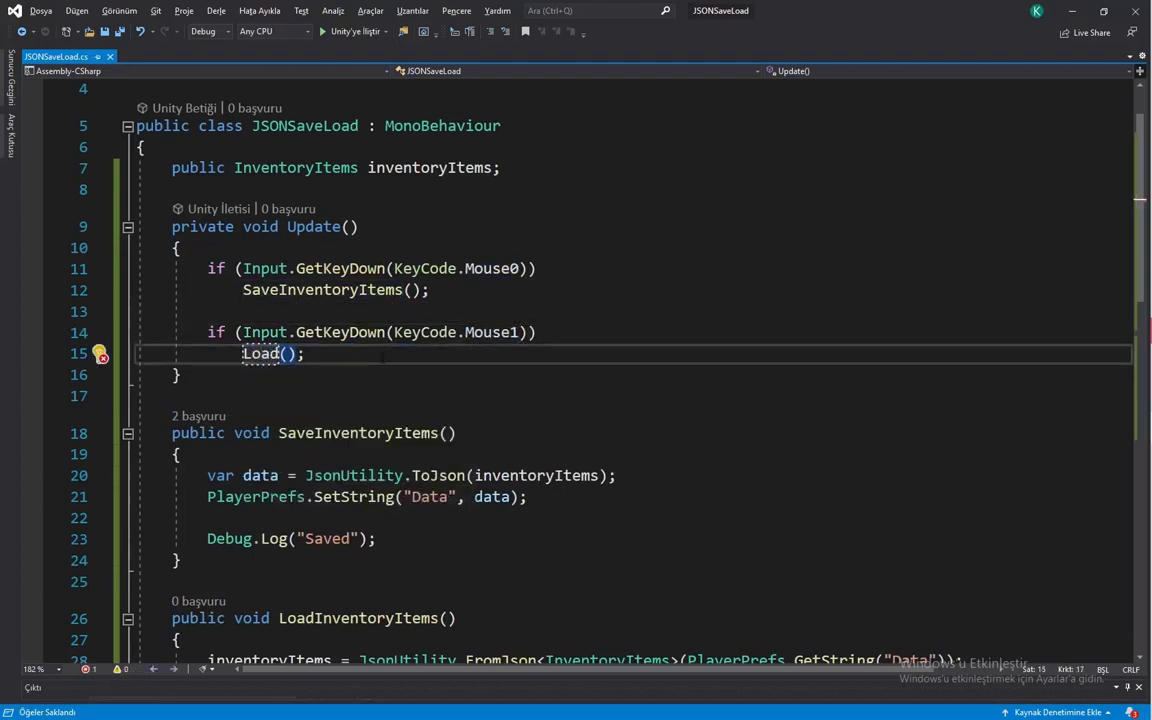
key(ctrl+space)
key(Escape)
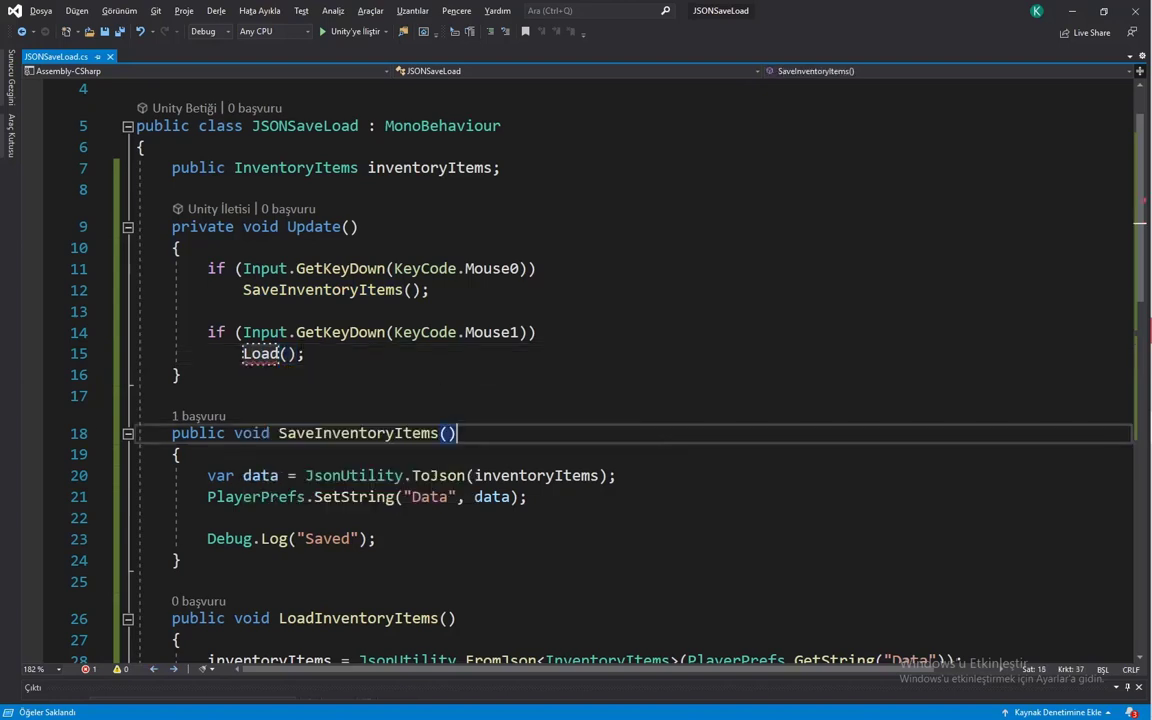
key(ctrl+space)
key(Tab)
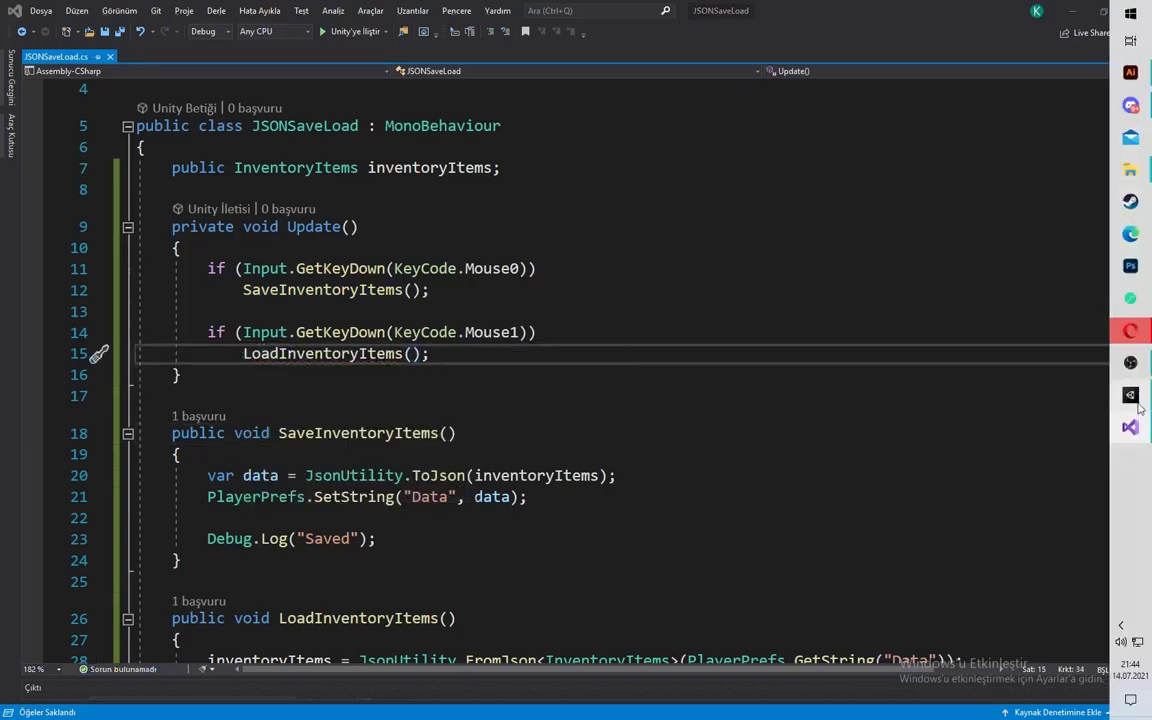
- In Unity's running game, edit the first item's value to 567 and save the inventory
click(1137, 378)
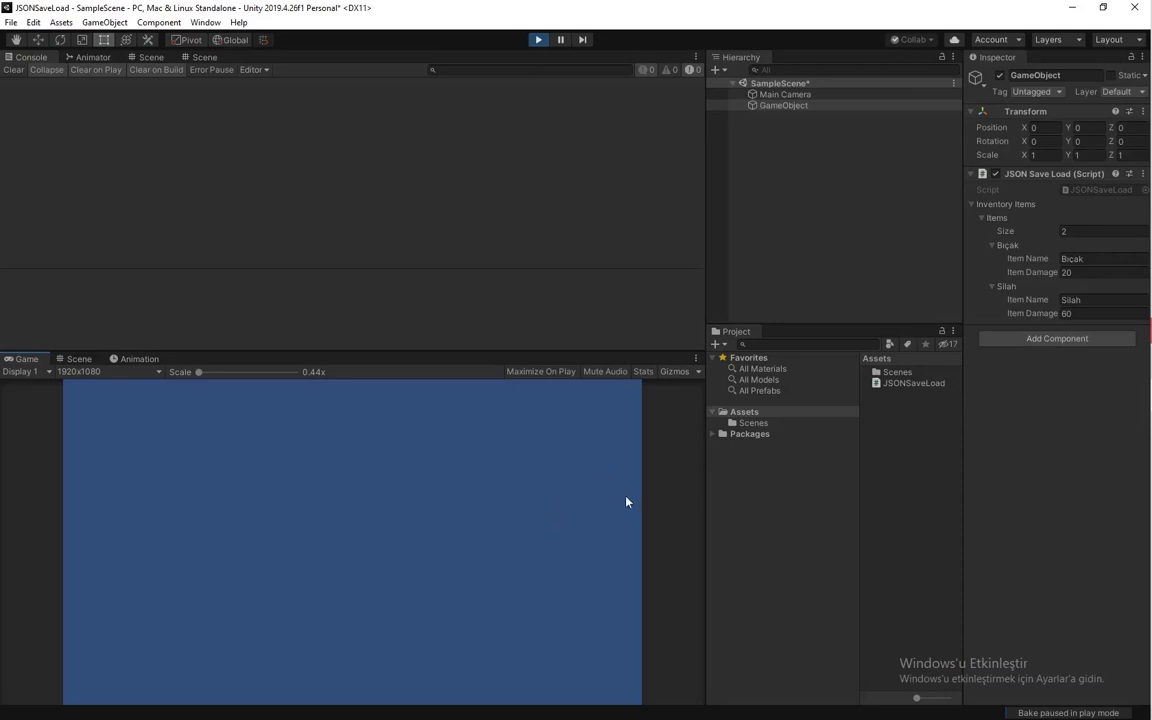
key(s)
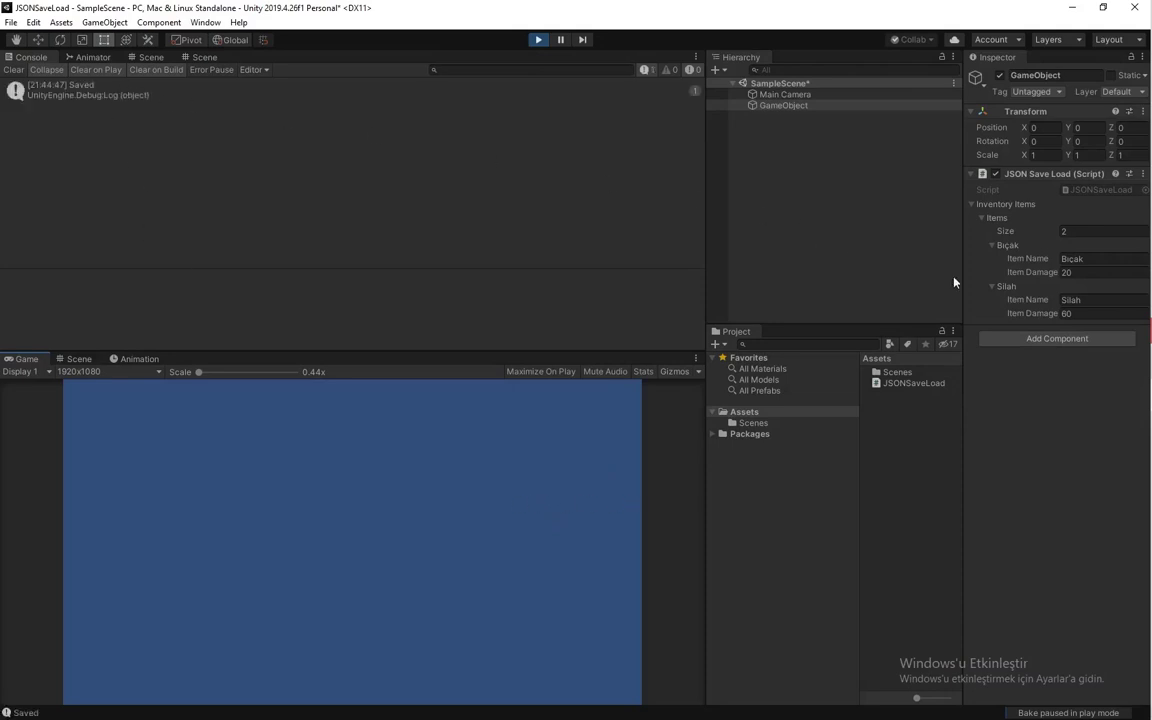
click(1109, 262)
text(567)
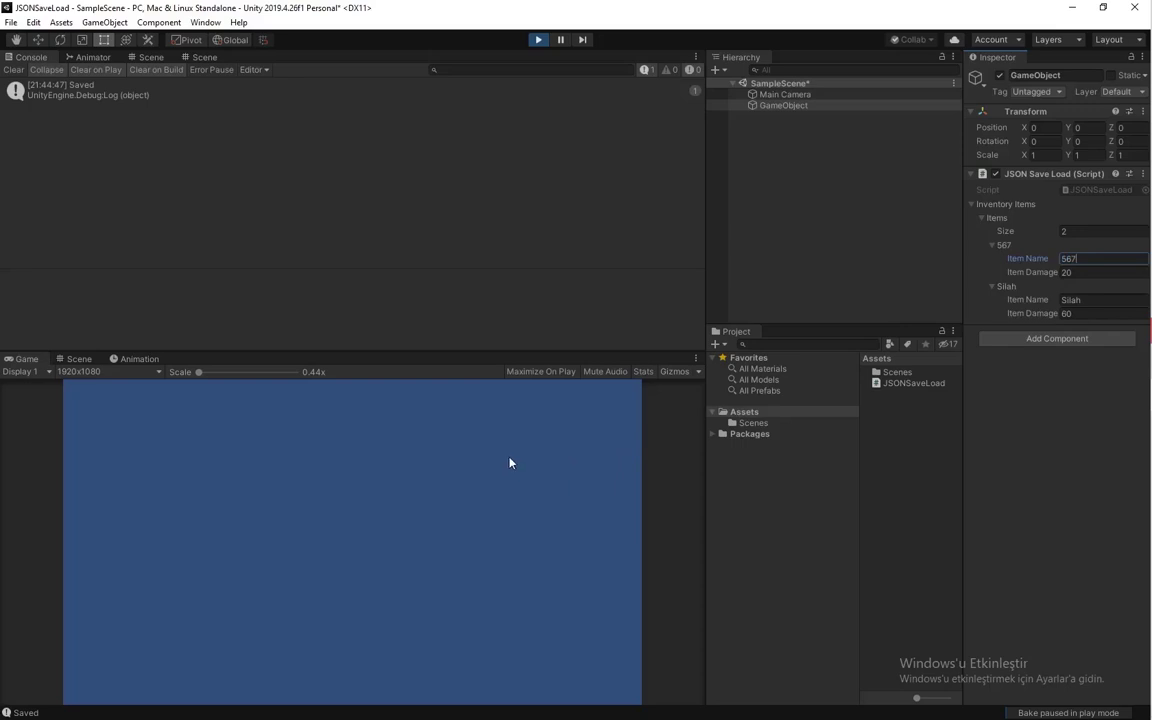
click(485, 456)
key(s)
click(1064, 259)
- Restart play mode and set the Silah item's damage to 548
click(540, 42)
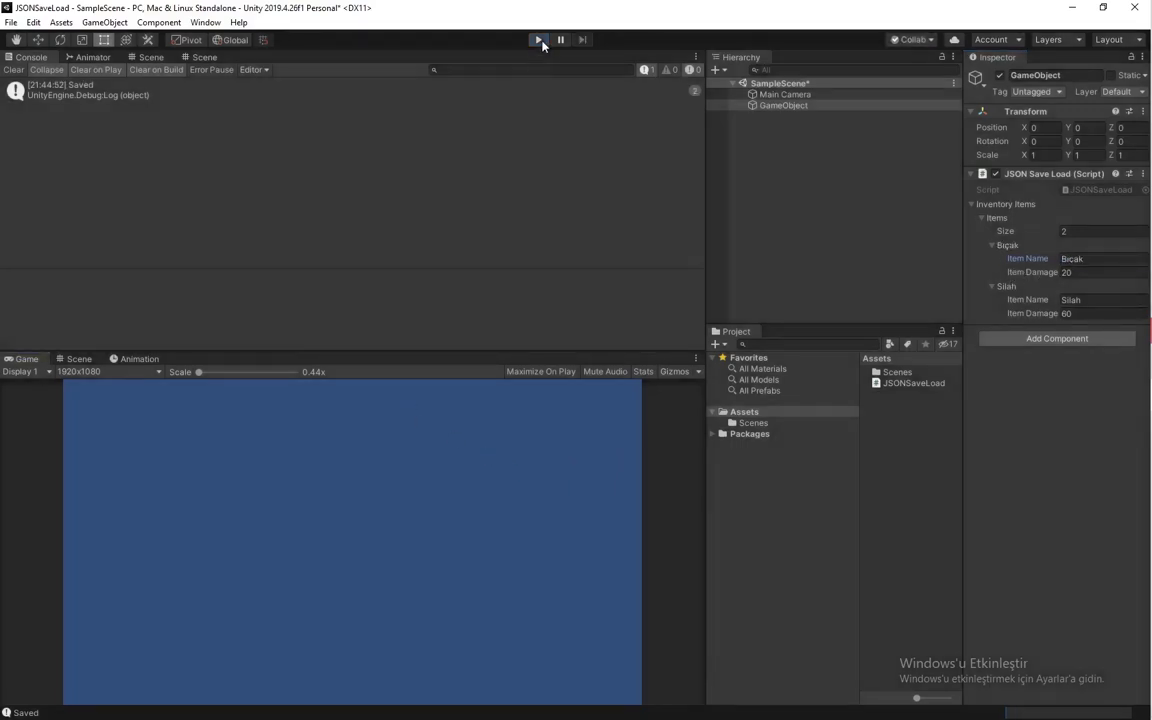
click(540, 42)
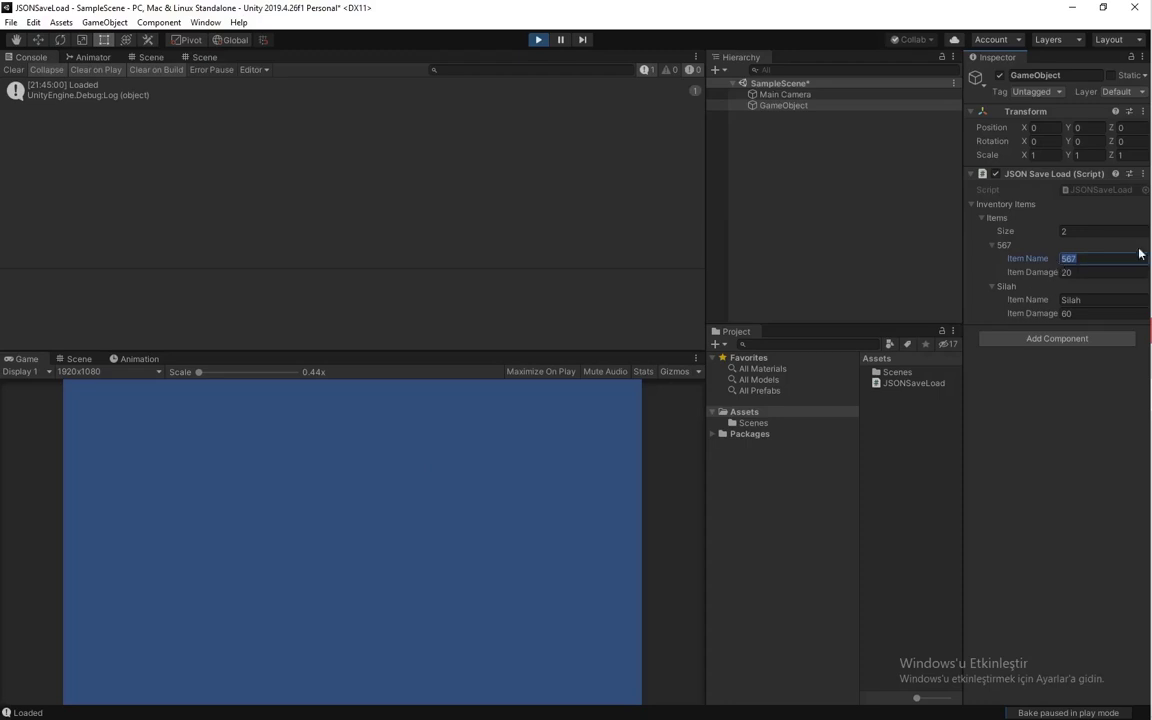
key(Tab)
text(4)
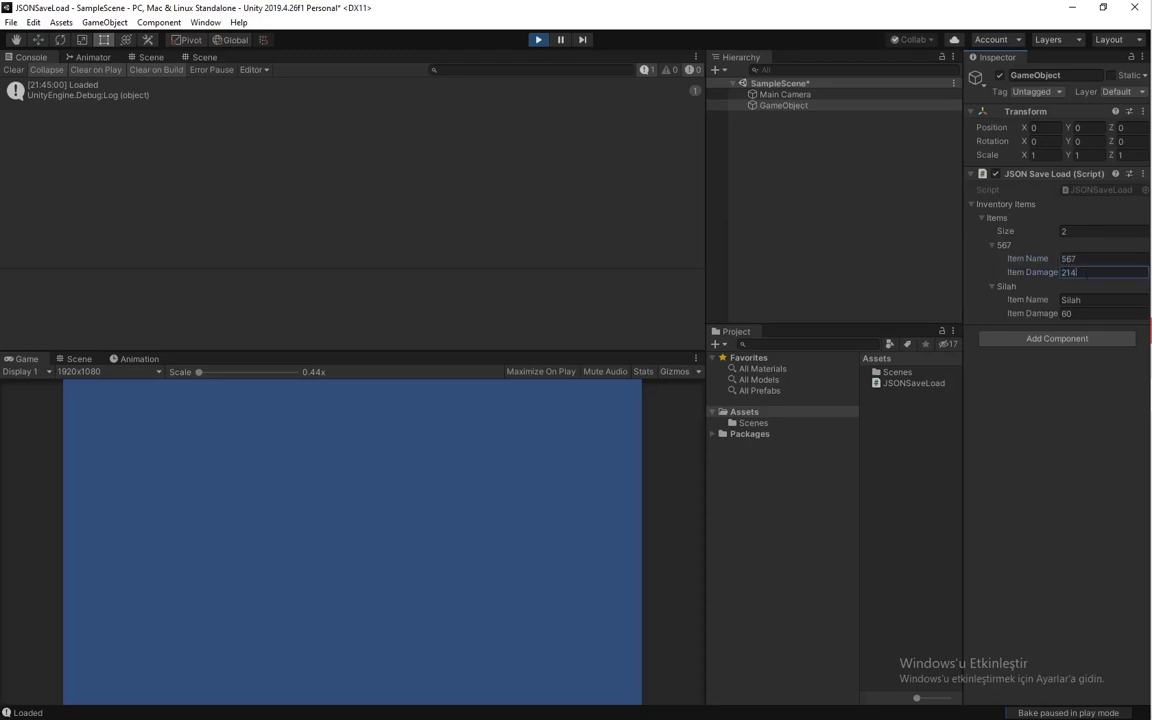
click(1095, 315)
text(548)
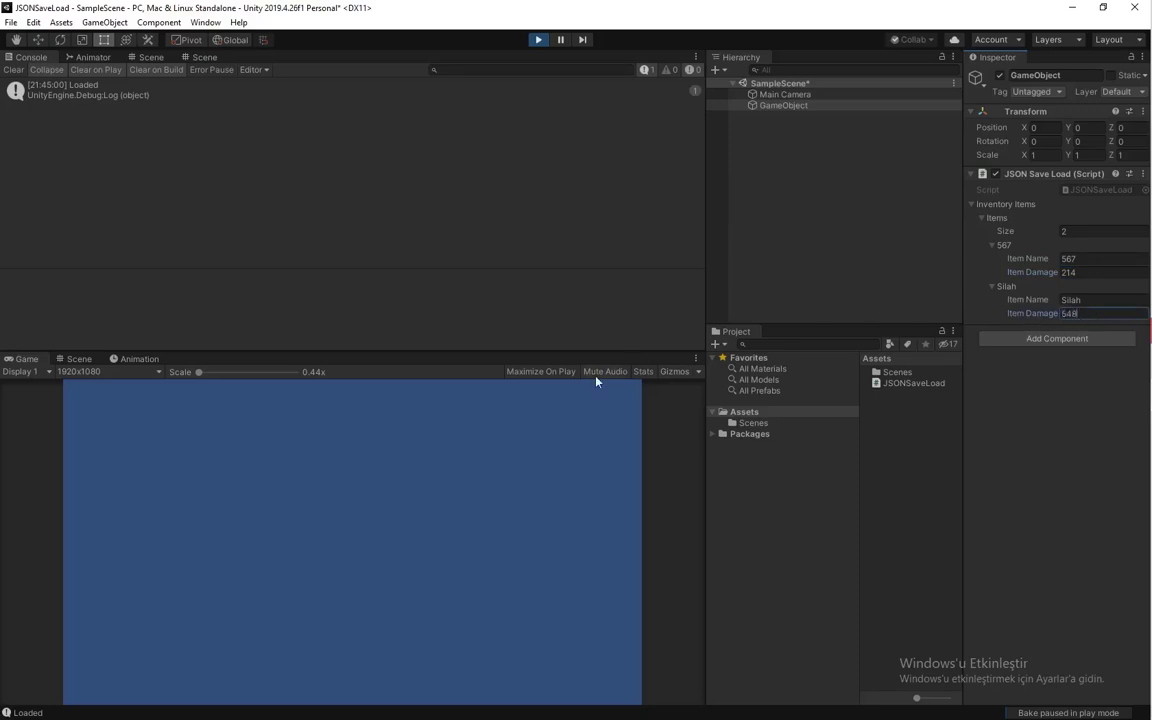
key(s)
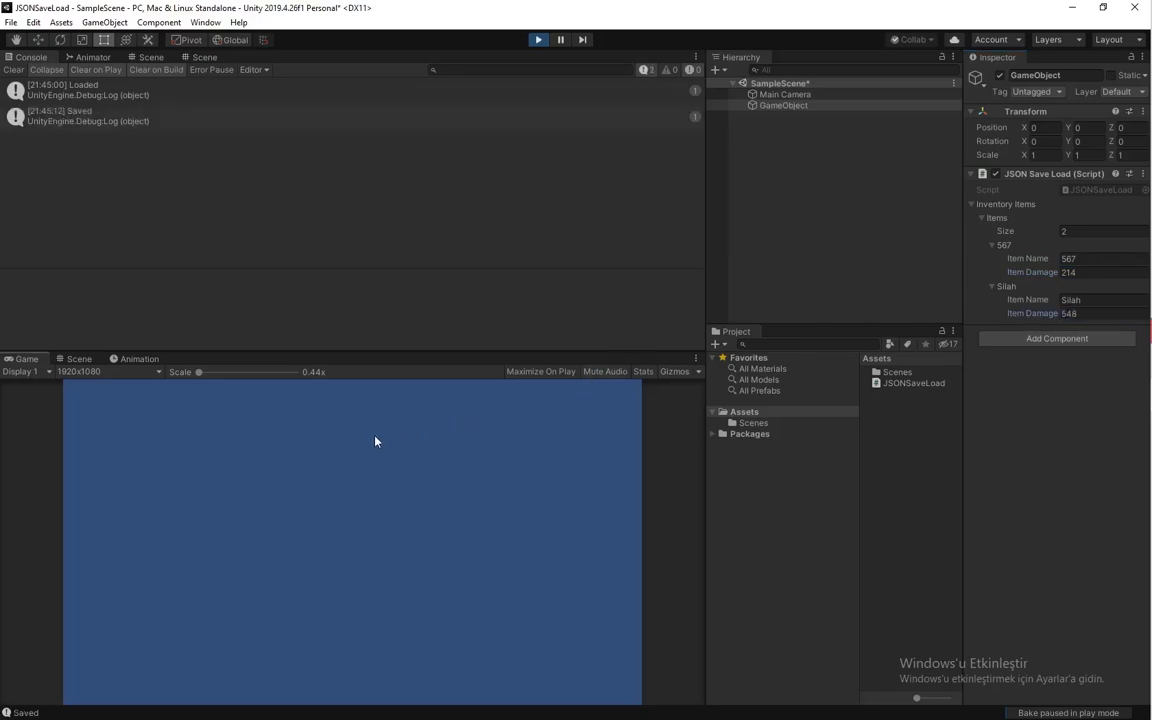
- Restart play mode to confirm the edited items reload, then stop, clear the Console, and return to Visual Studio
click(539, 40)
click(539, 40)
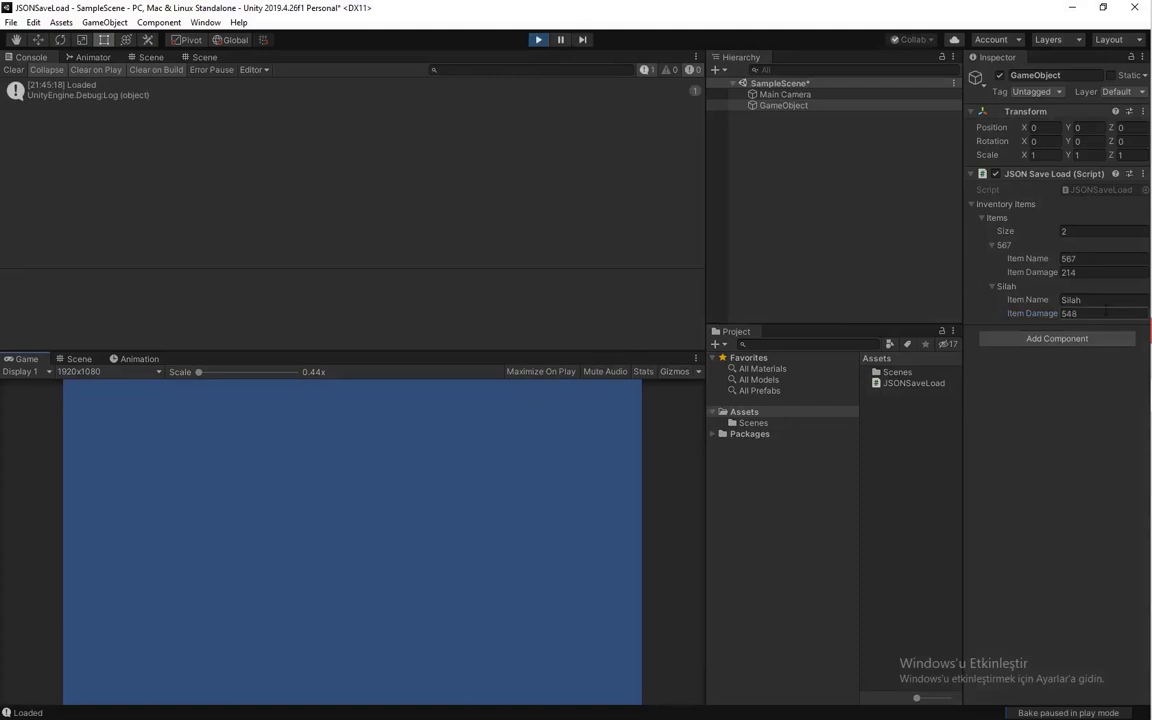
click(540, 41)
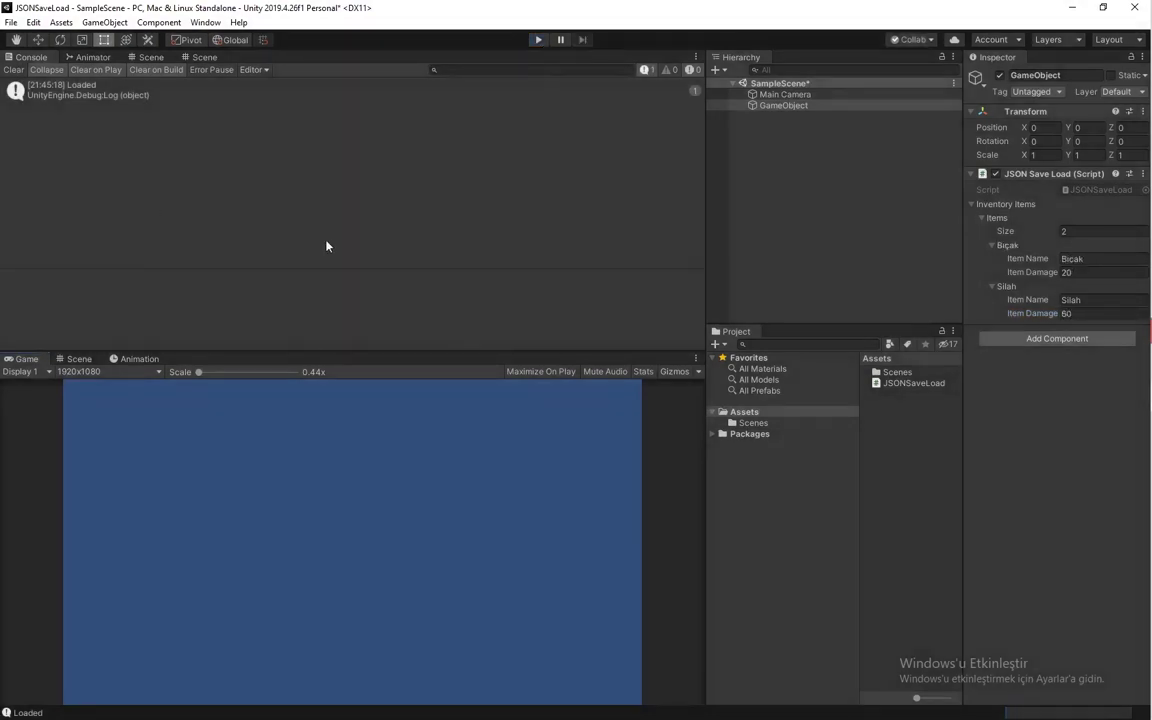
click(13, 70)
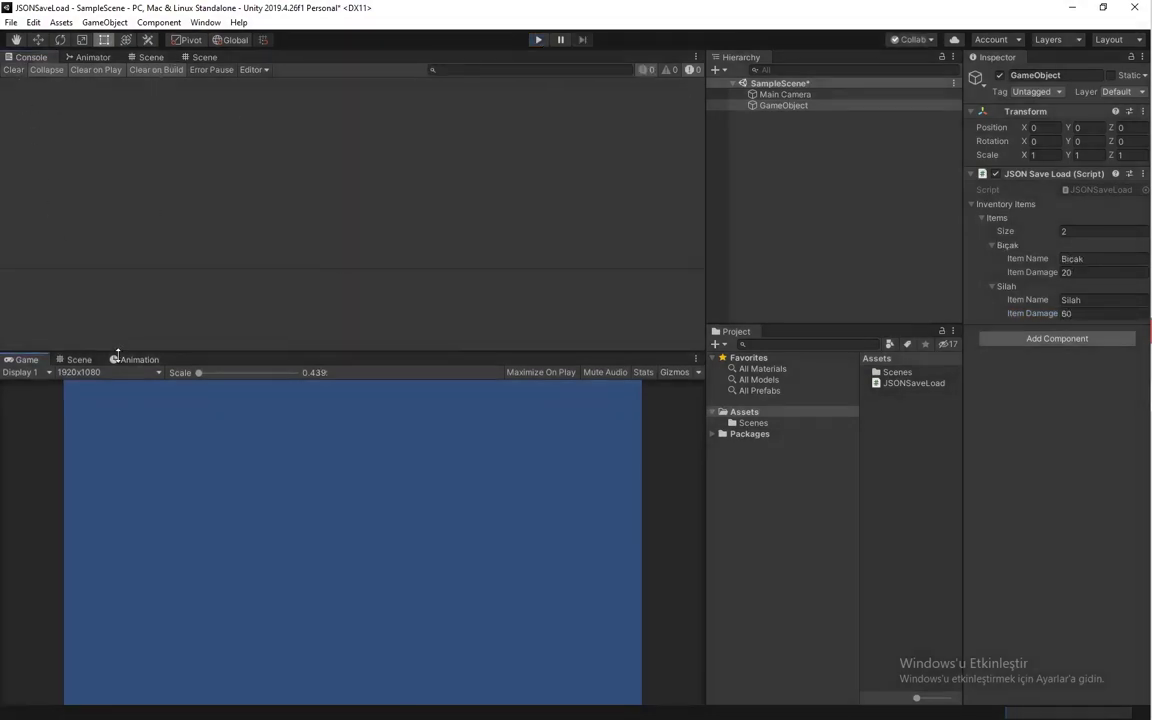
click(1131, 645)
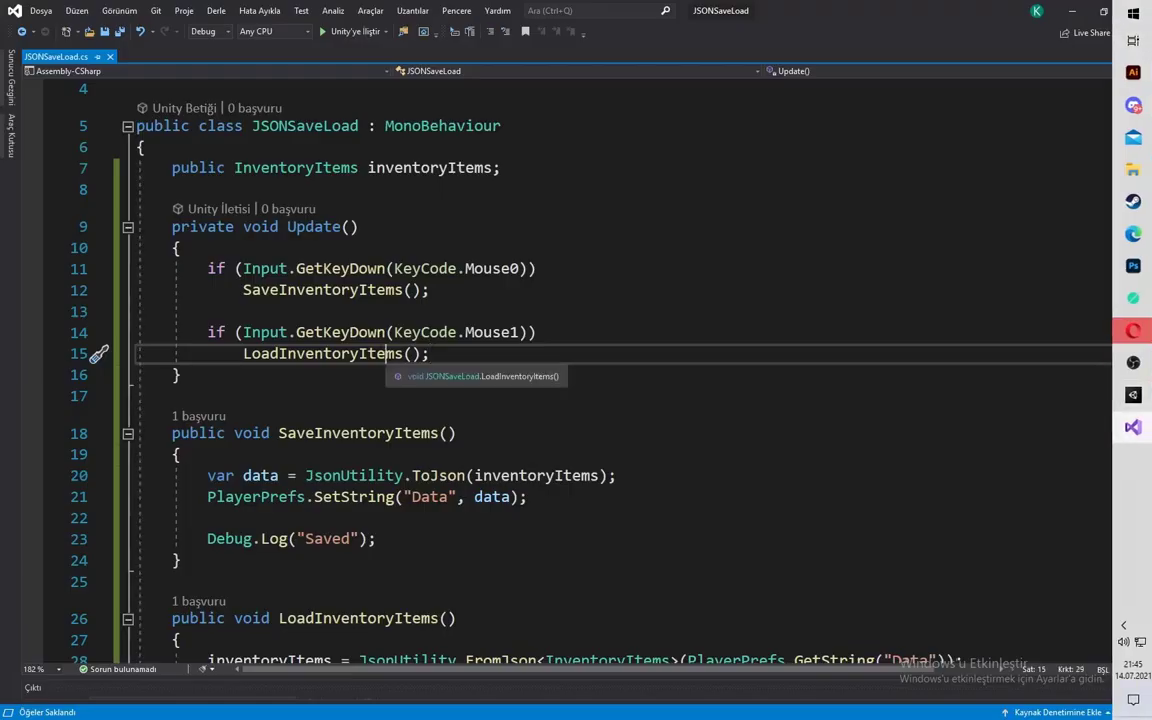
scroll(600, 370, down, 7)
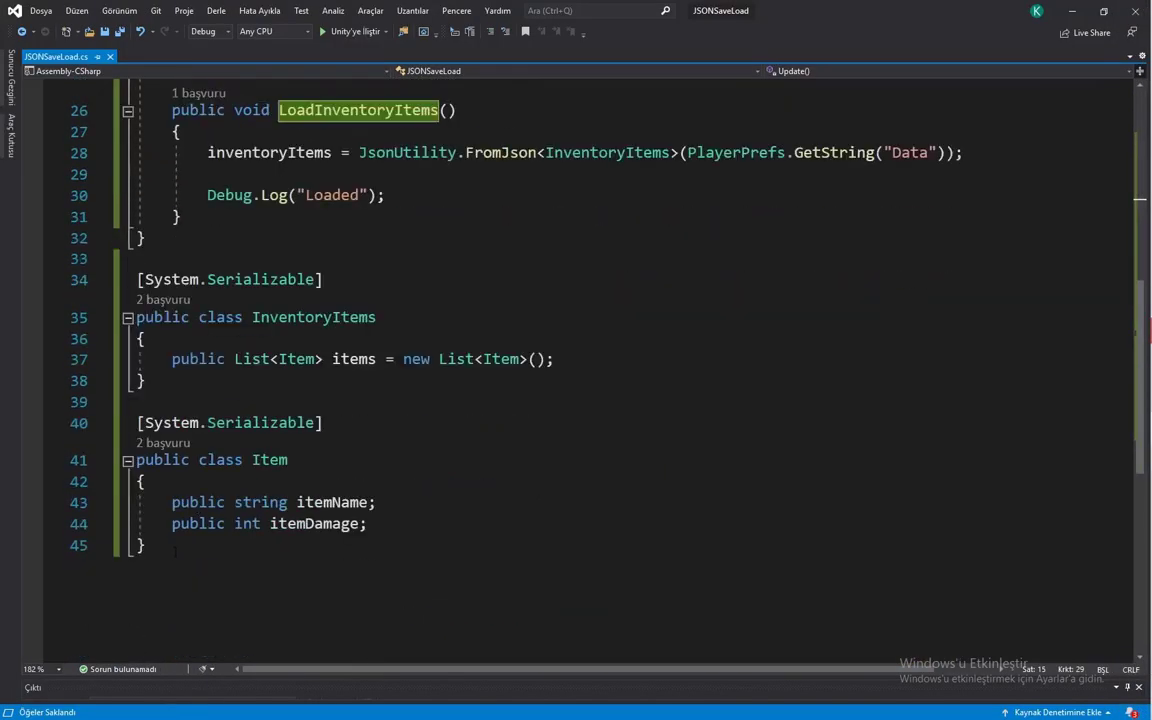
drag(146, 545, 136, 317)
click(405, 401)
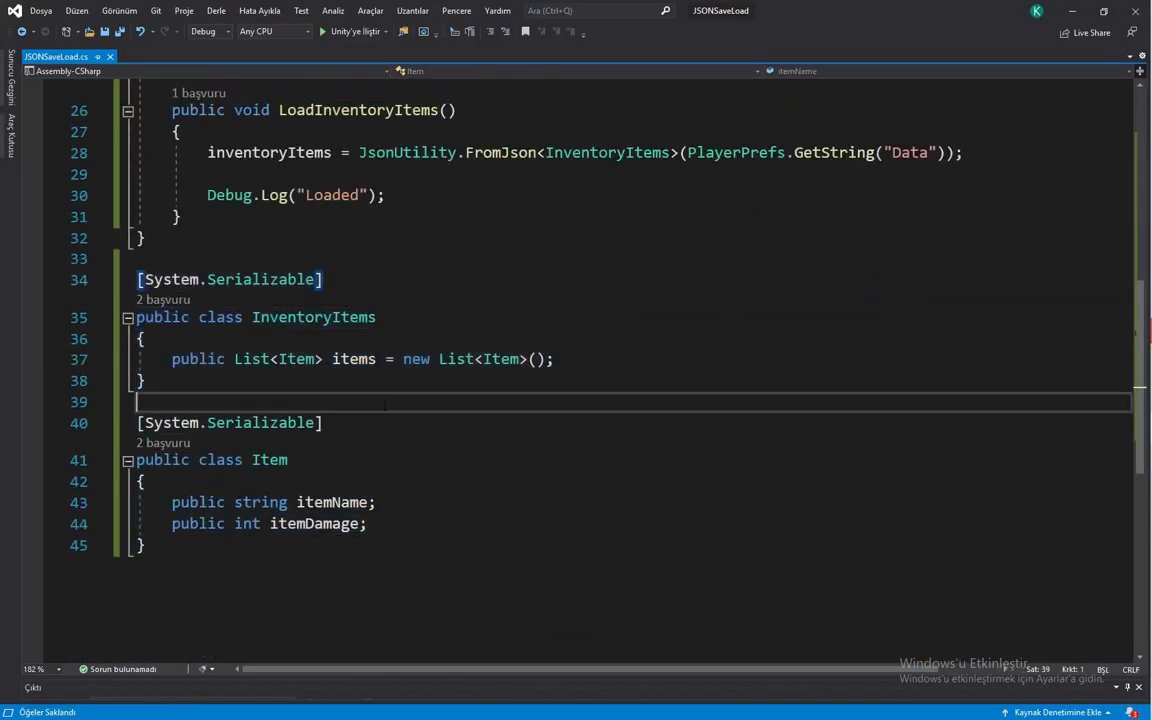
key(Down)
key(End)
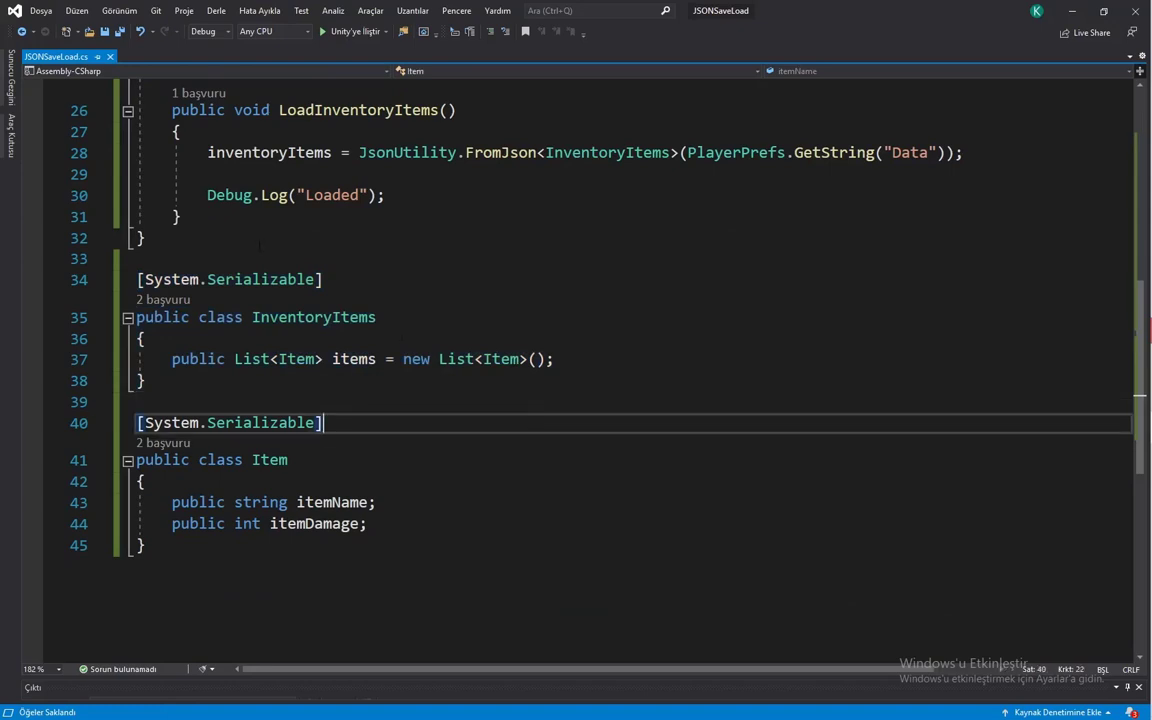
click(418, 312)
click(426, 262)
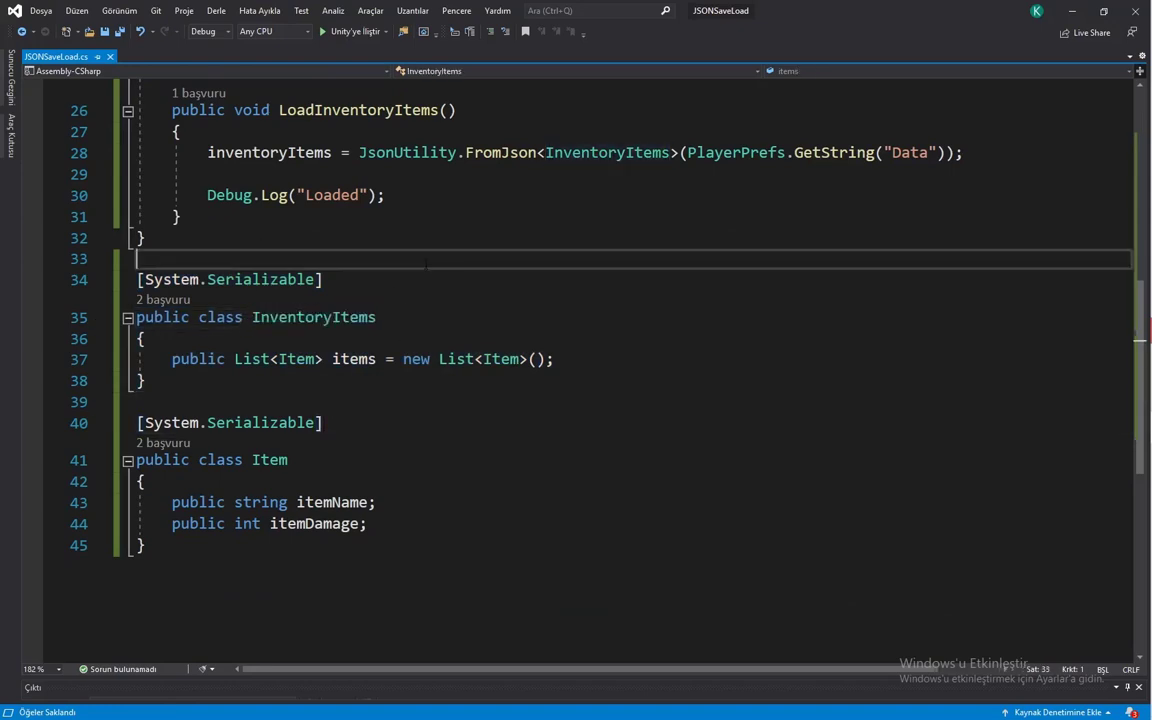
scroll(509, 312, up, 2)
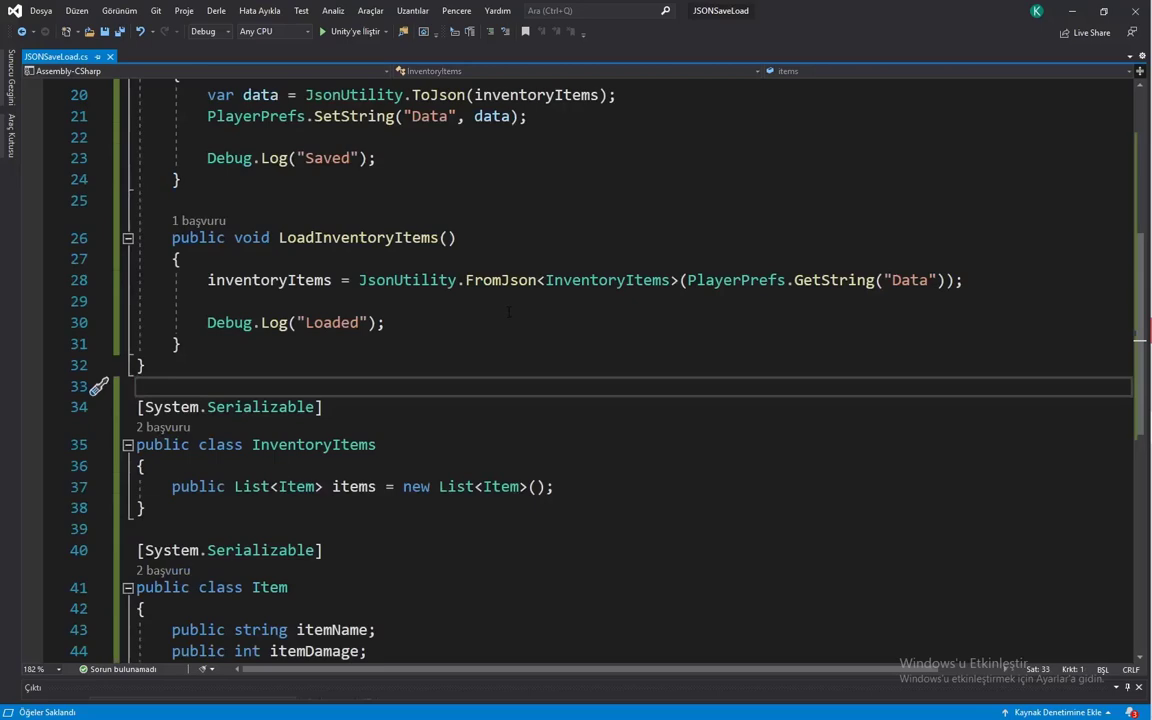
ctrl+scroll(507, 312, down, 1)
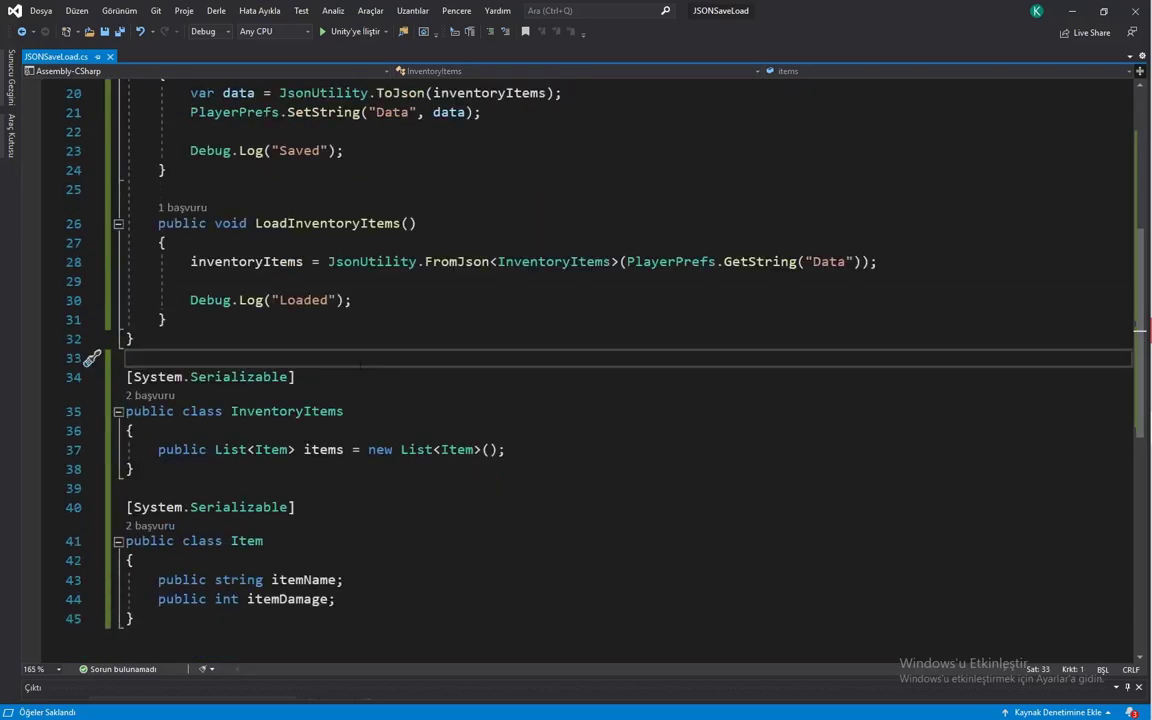
scroll(507, 312, up, 1)
scroll(507, 312, up, 1)
scroll(507, 312, up, 2)
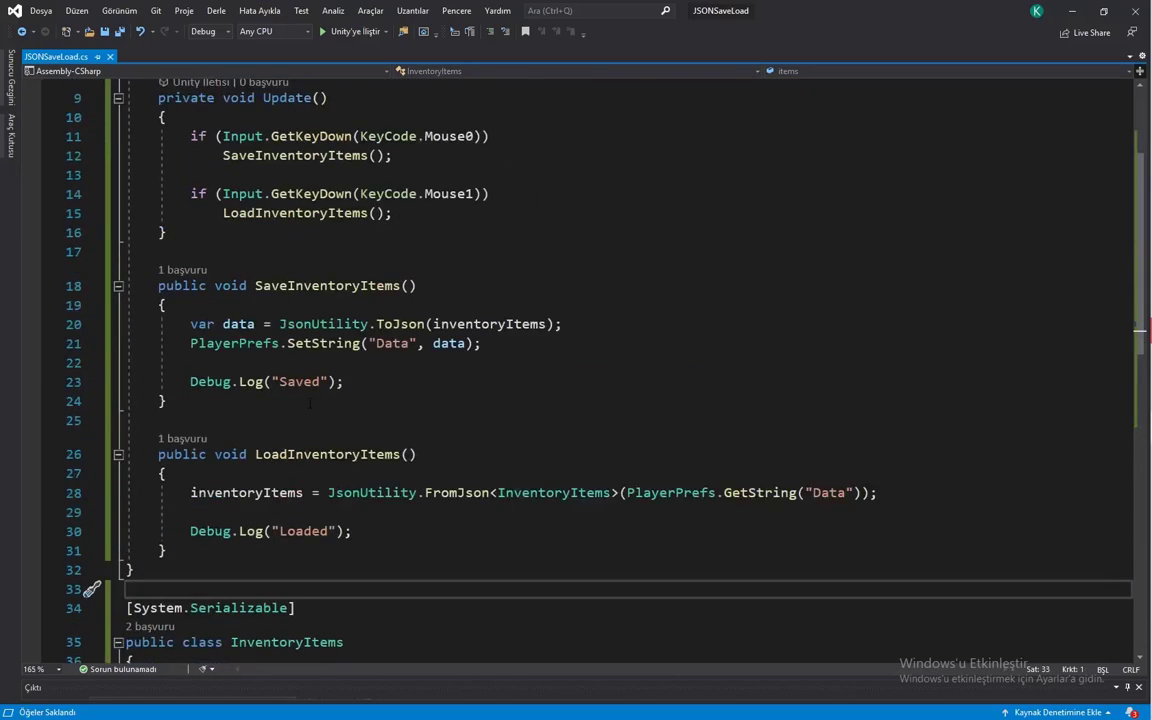
scroll(507, 312, up, 1)
click(180, 420)
click(200, 381)
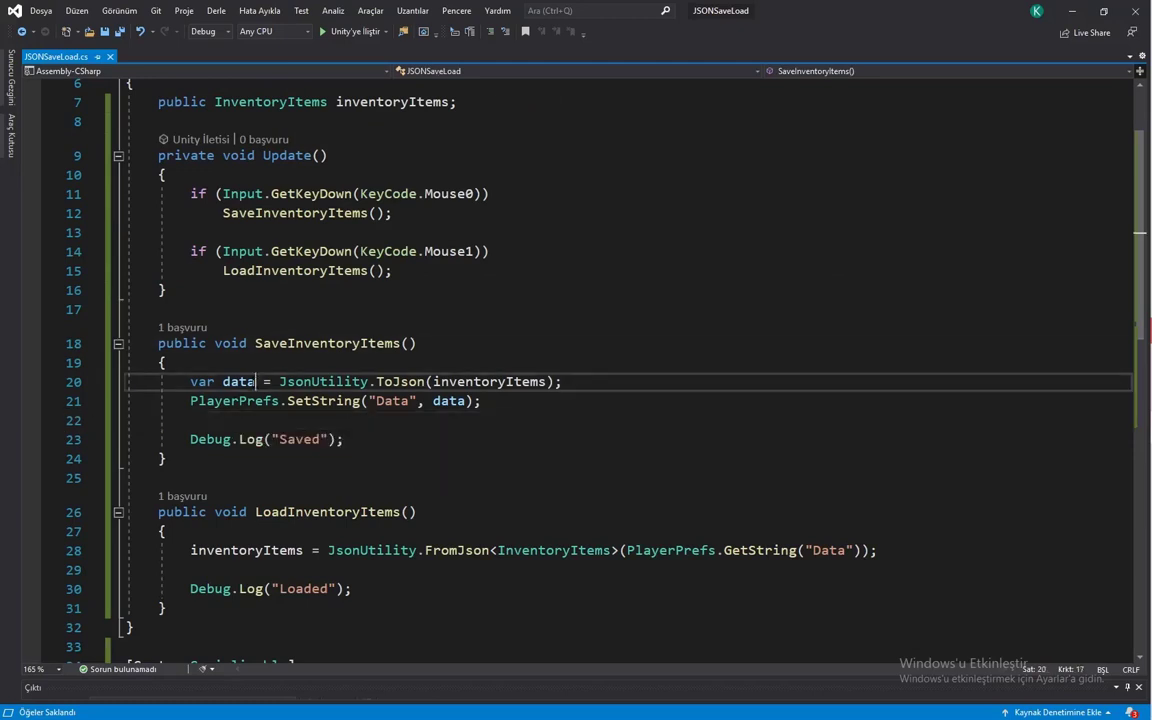
mouse_move(200, 381)
mouse_down()
mouse_move(91, 479)
mouse_move(380, 382)
mouse_up()
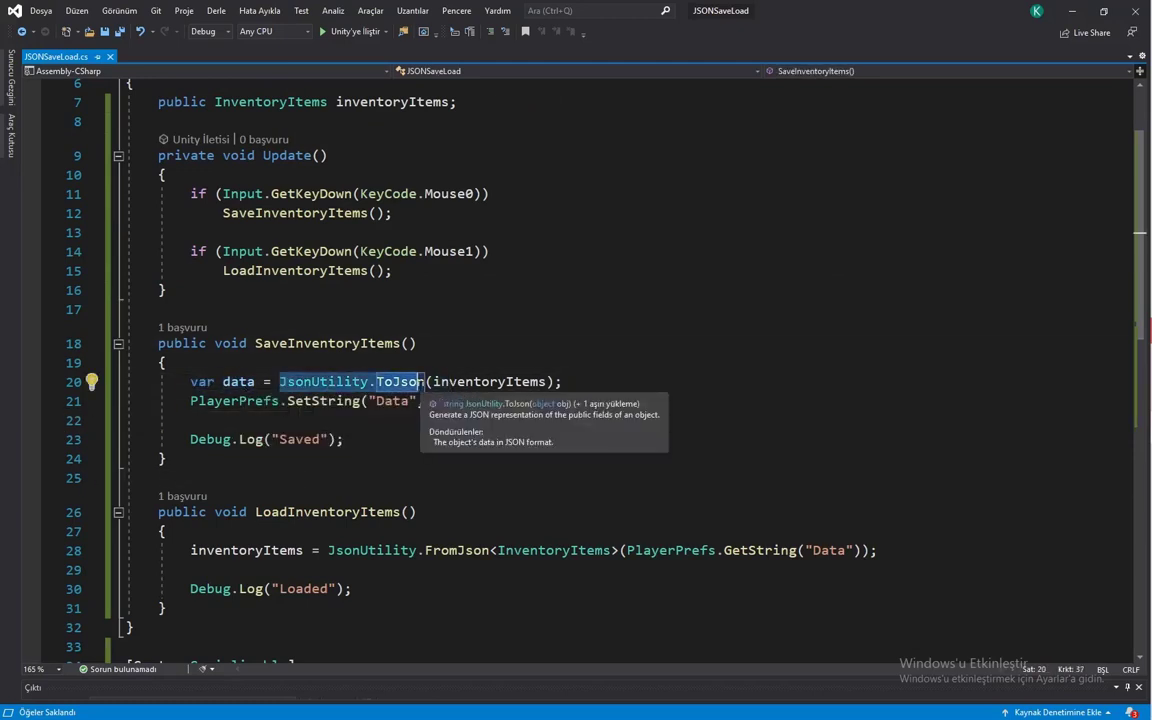
click(400, 439)
click(485, 401)
key(shift+Home)
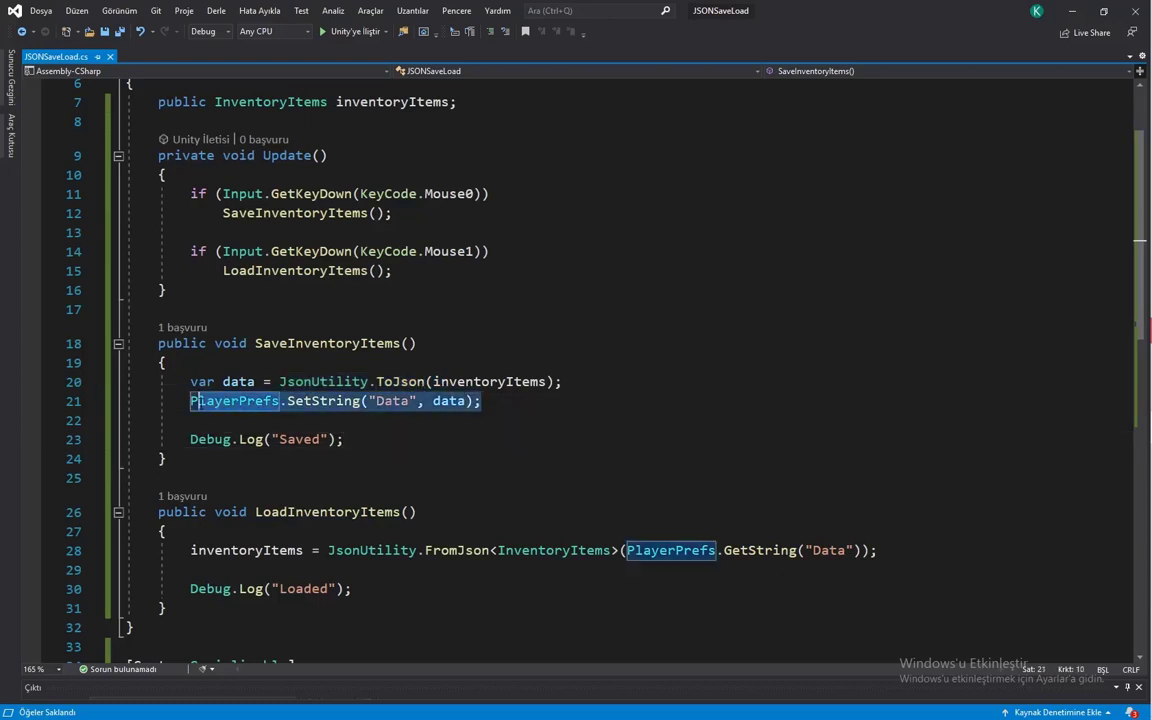
scroll(344, 496, down, 1)
click(275, 454)
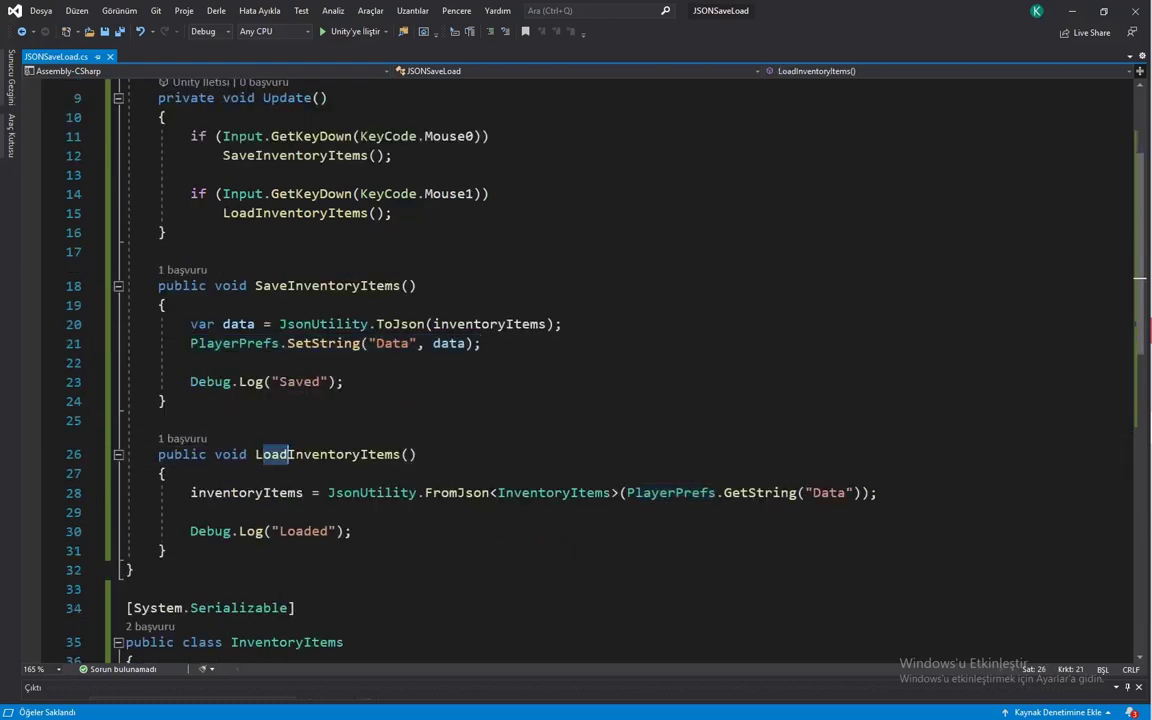
click(263, 493)
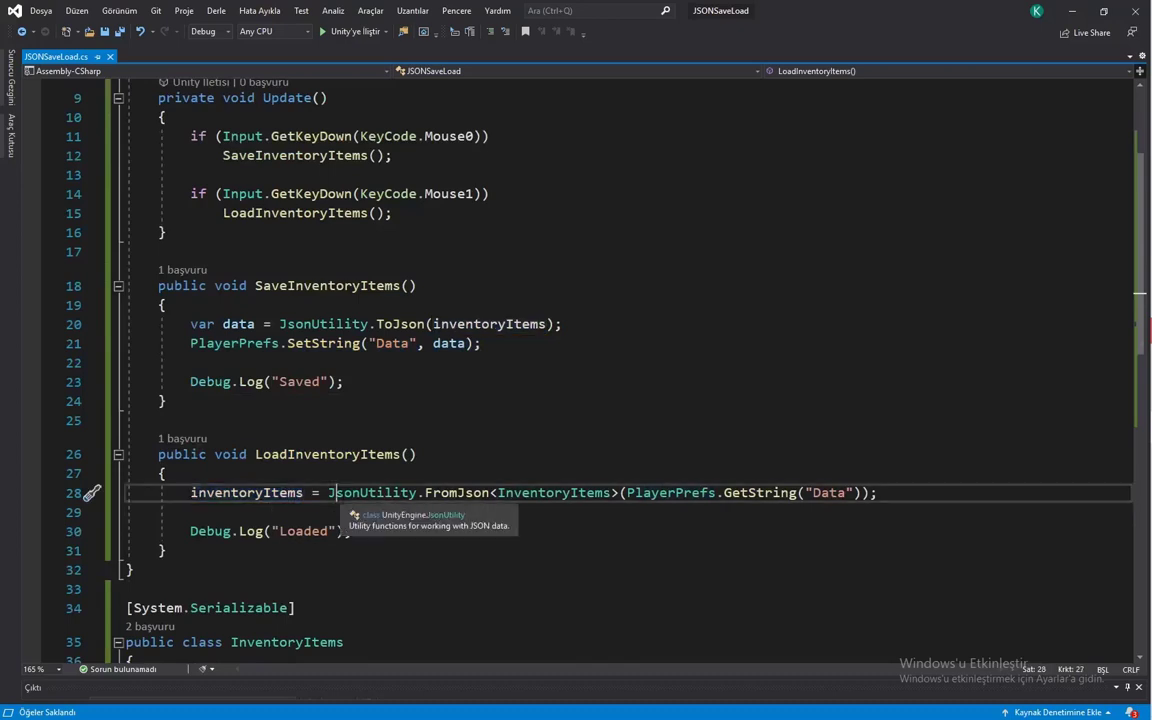
drag(328, 493, 503, 493)
key(ctrl+shift+Right)
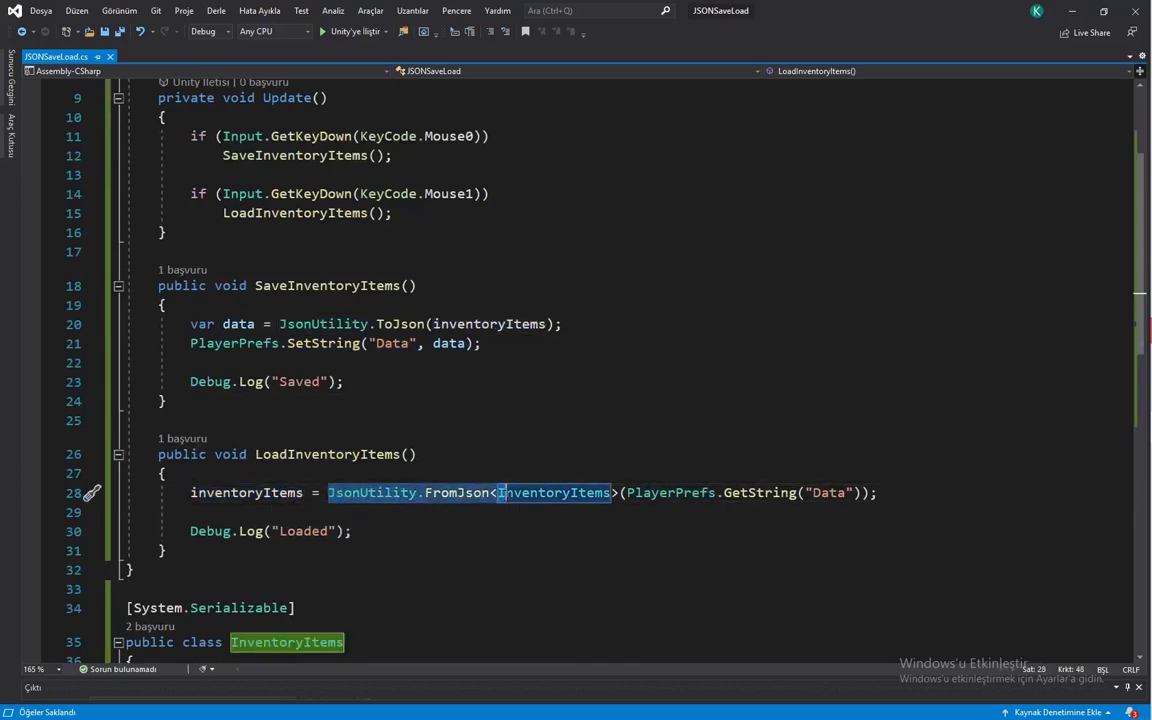
key(Down)
key(Down)
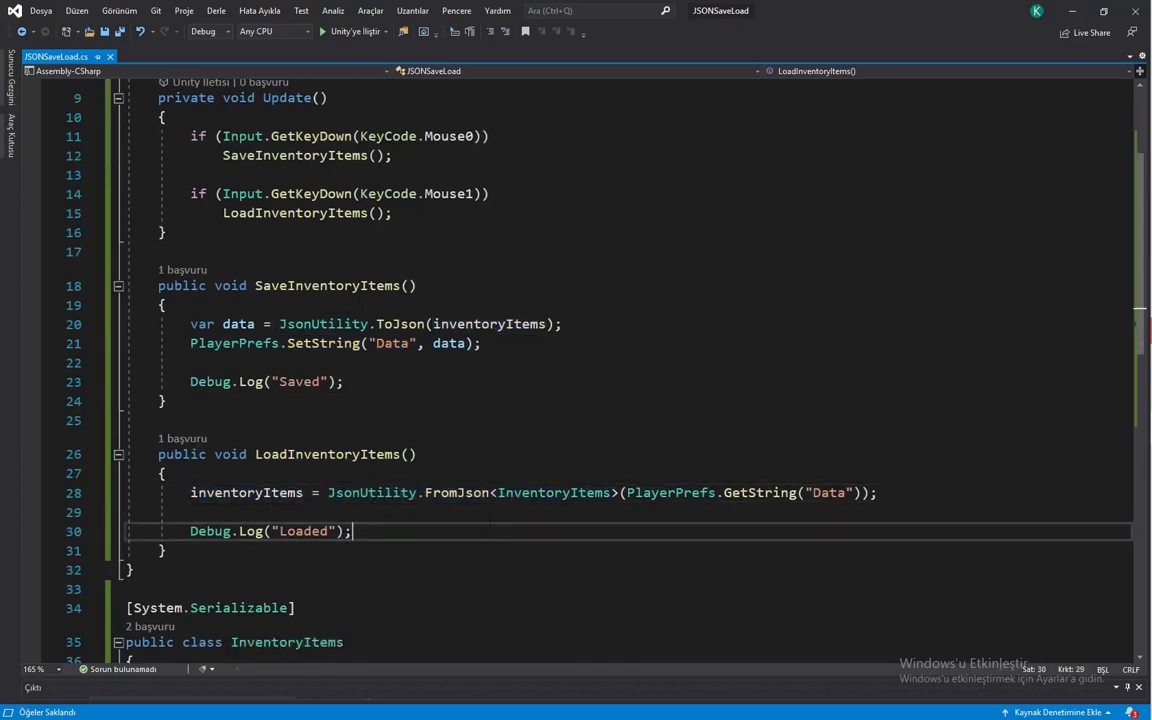
key(Down)
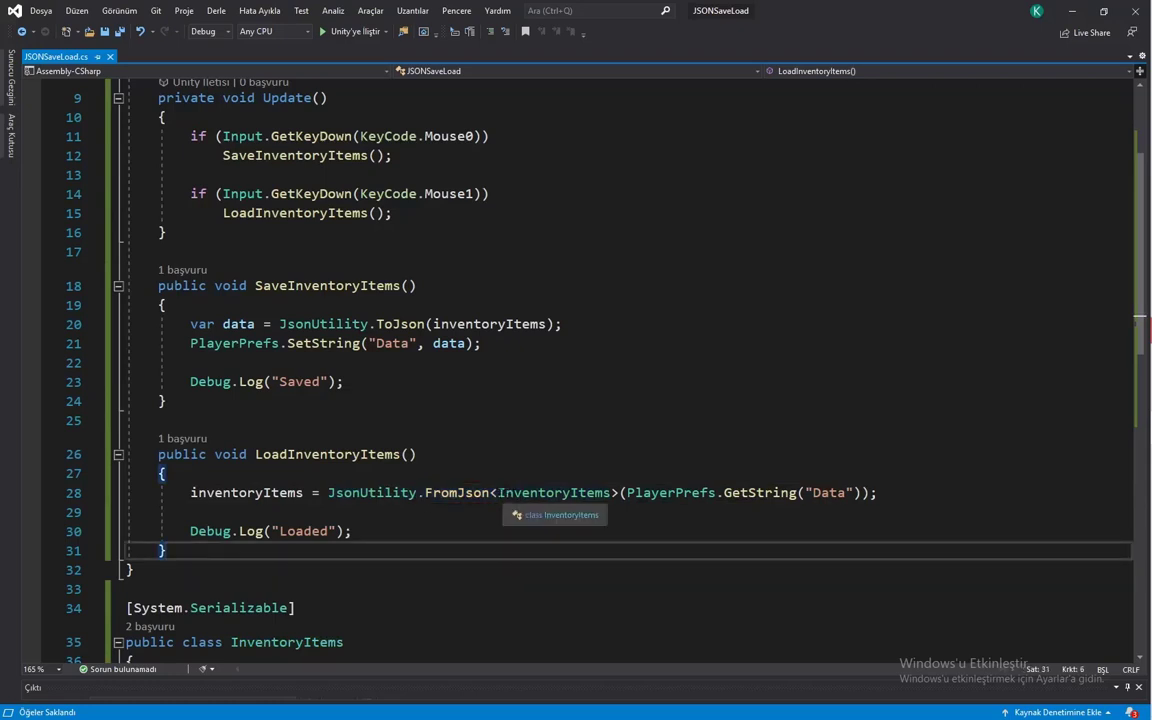
double_click(560, 493)
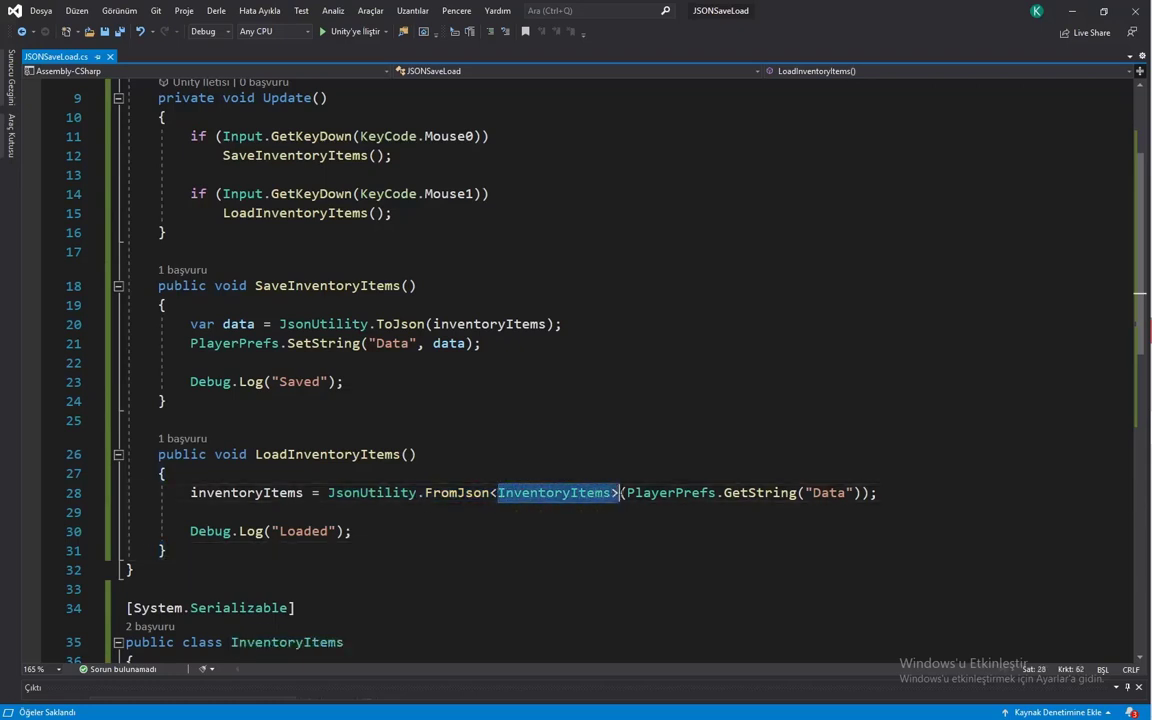
key(Down)
key(Down)
key(Down)
drag(627, 493, 860, 493)
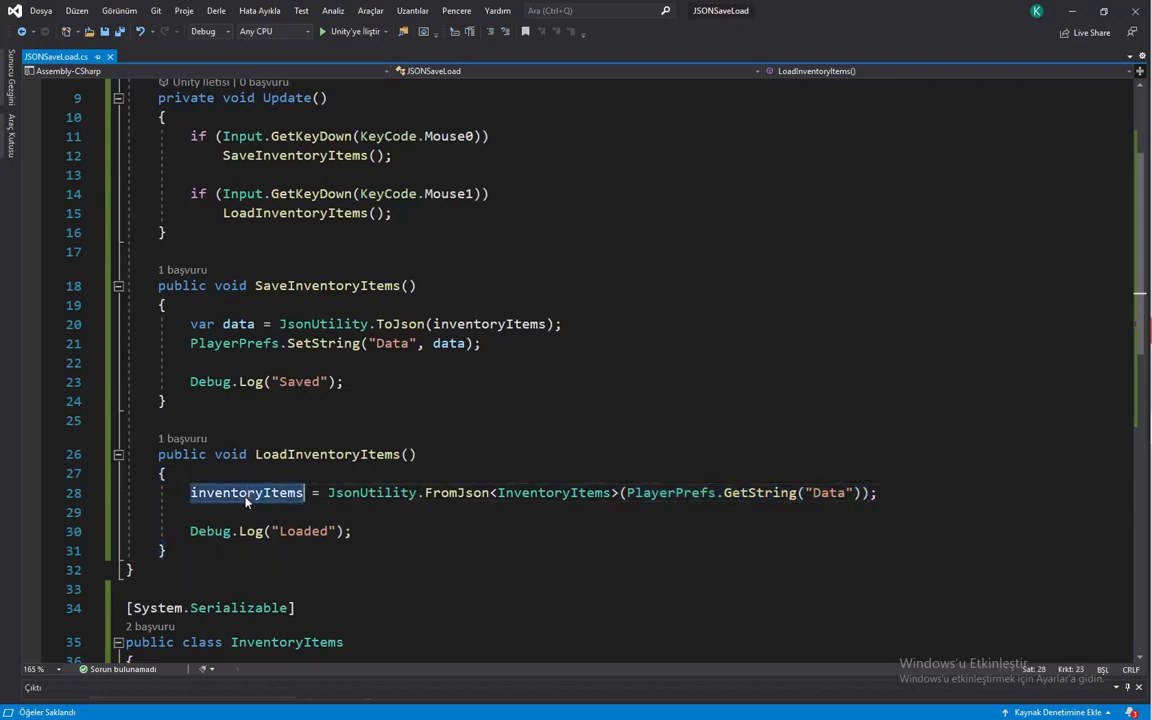
click(133, 569)
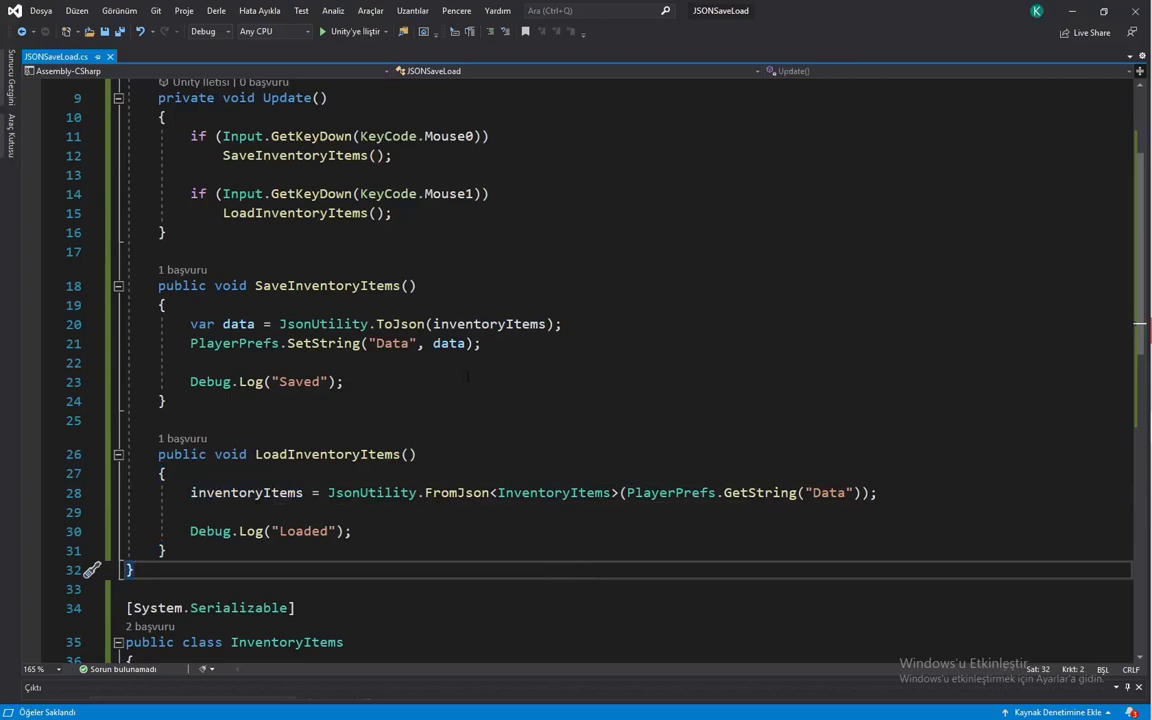
drag(480, 343, 158, 305)
click(401, 286)
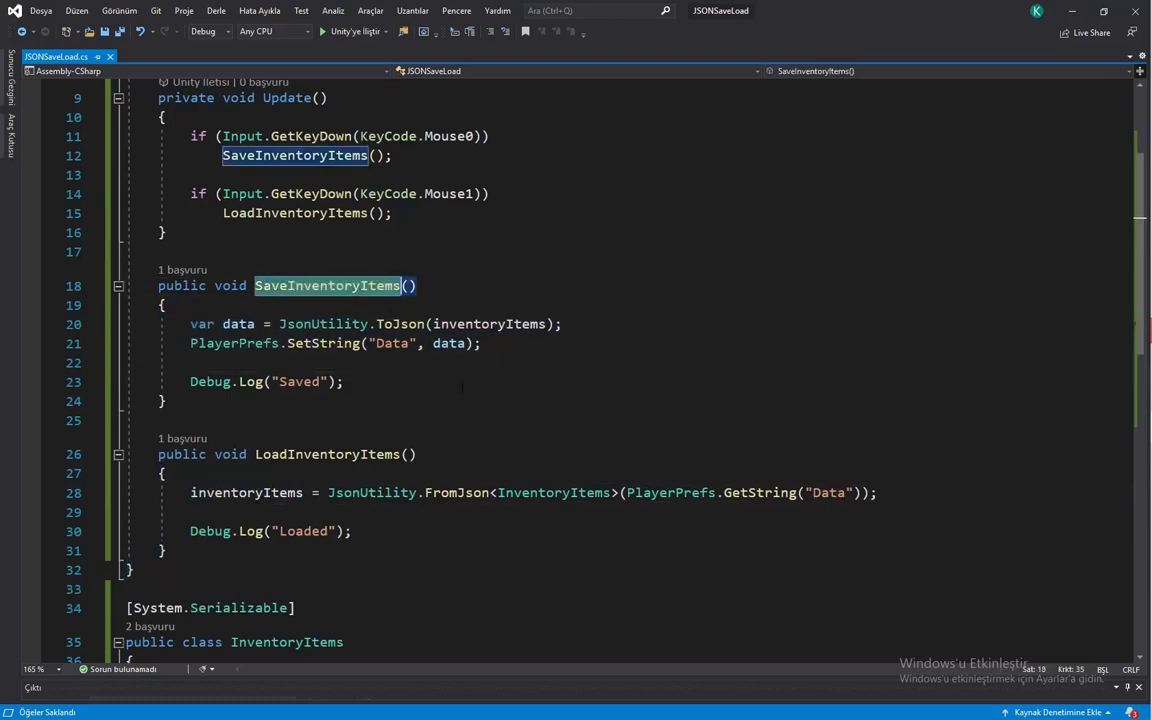
click(166, 401)
drag(891, 492, 182, 493)
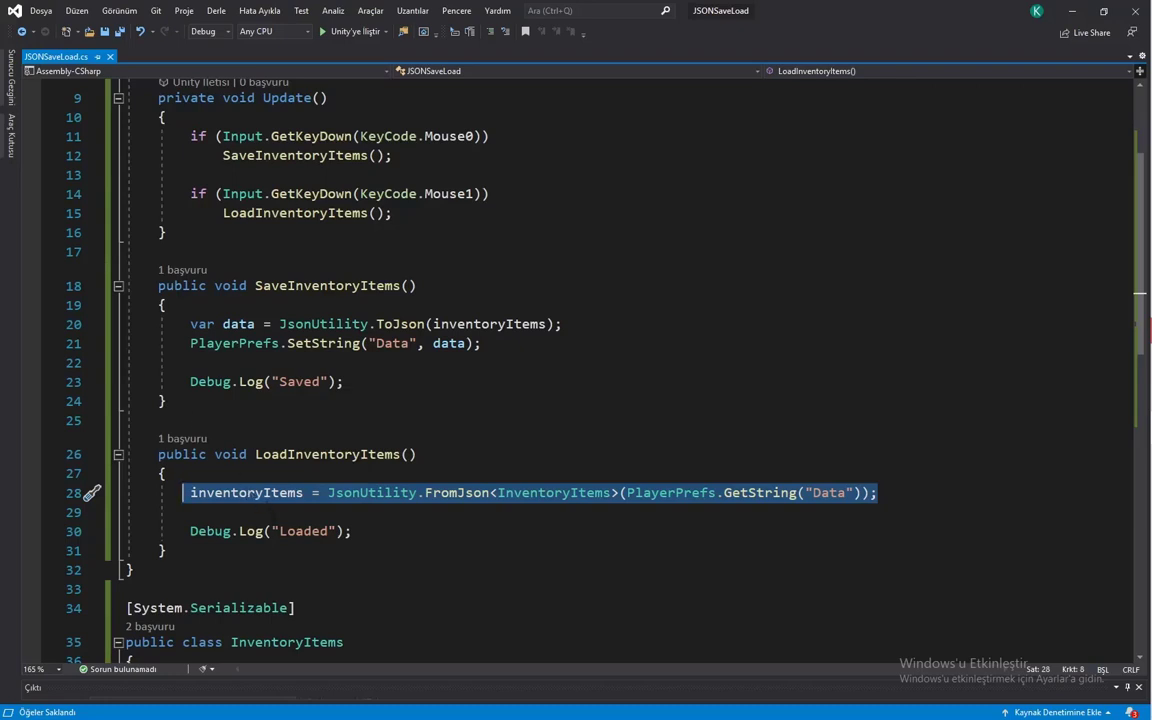
key(Down)
key(Down)
key(Down)
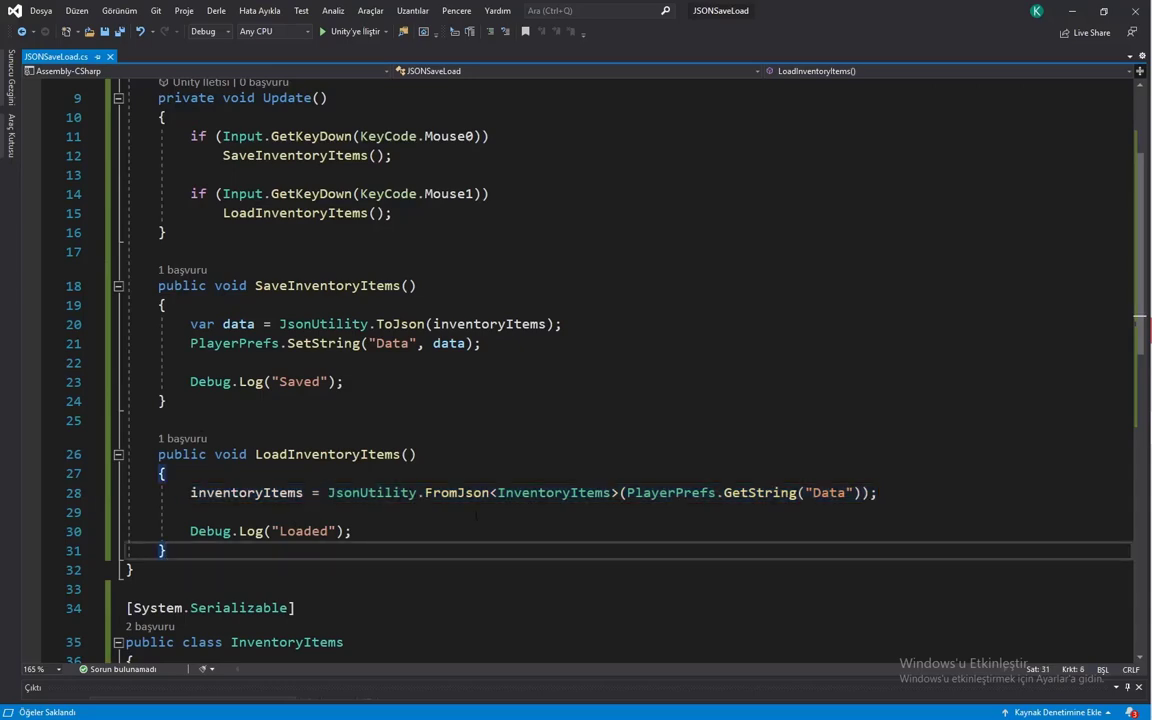